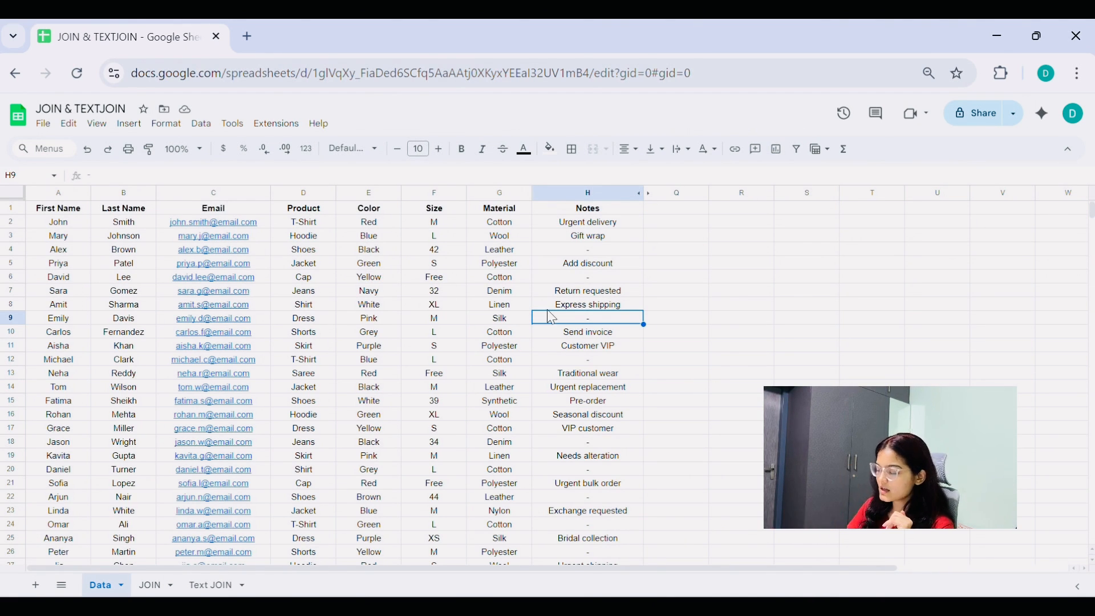
Step: Open the JOIN sheet at the first empty cell of the First Name + Last Name column, C2
click(153, 586)
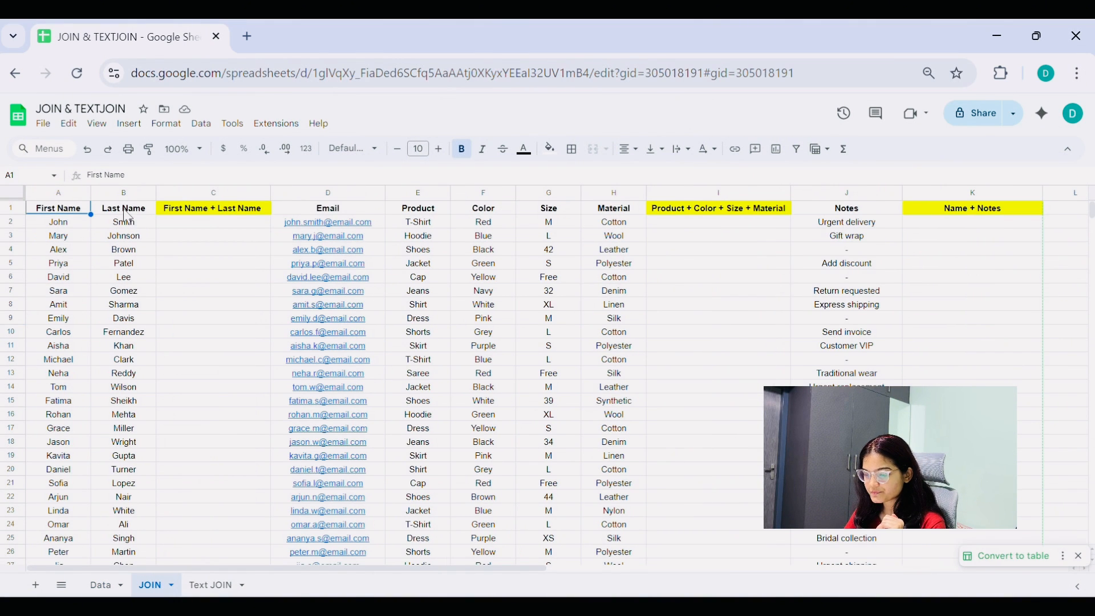
click(191, 225)
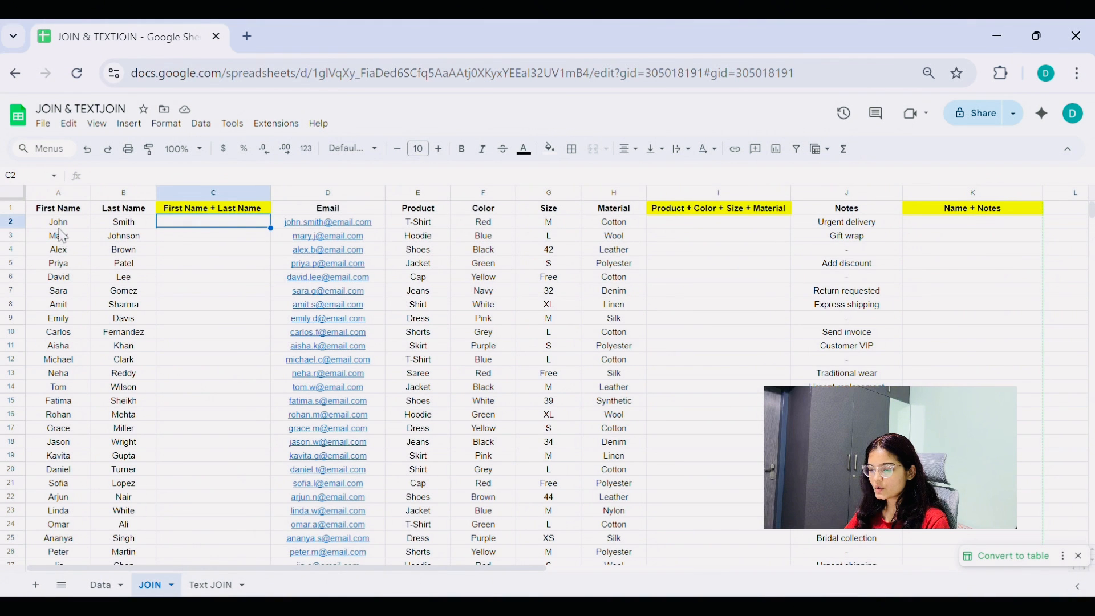
Step: Copy the first name from A2 into C2 as plain cell text
click(60, 224)
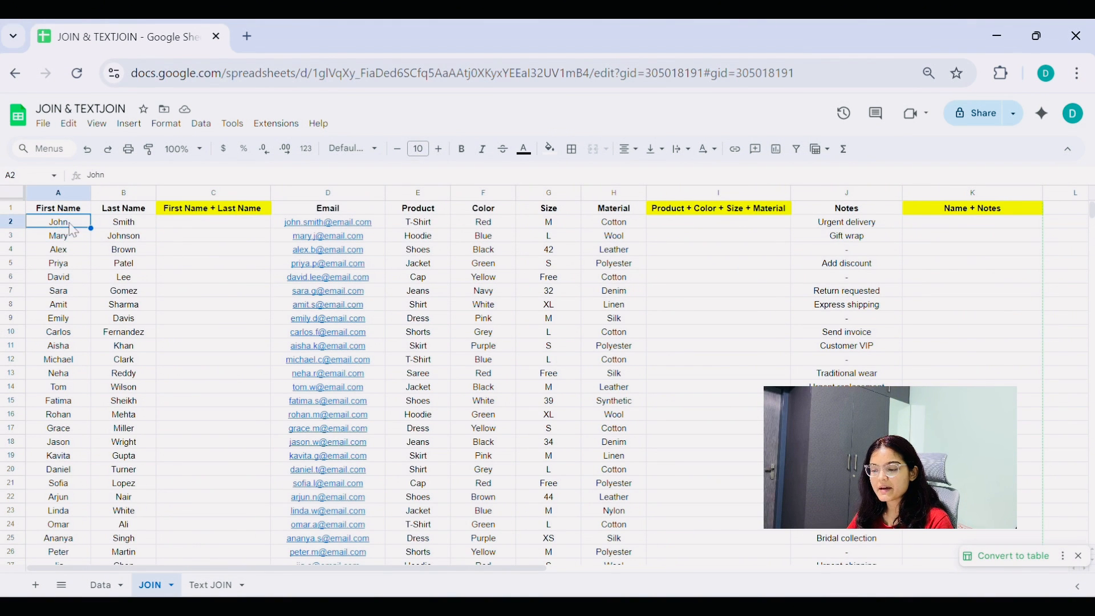
click(135, 228)
click(83, 228)
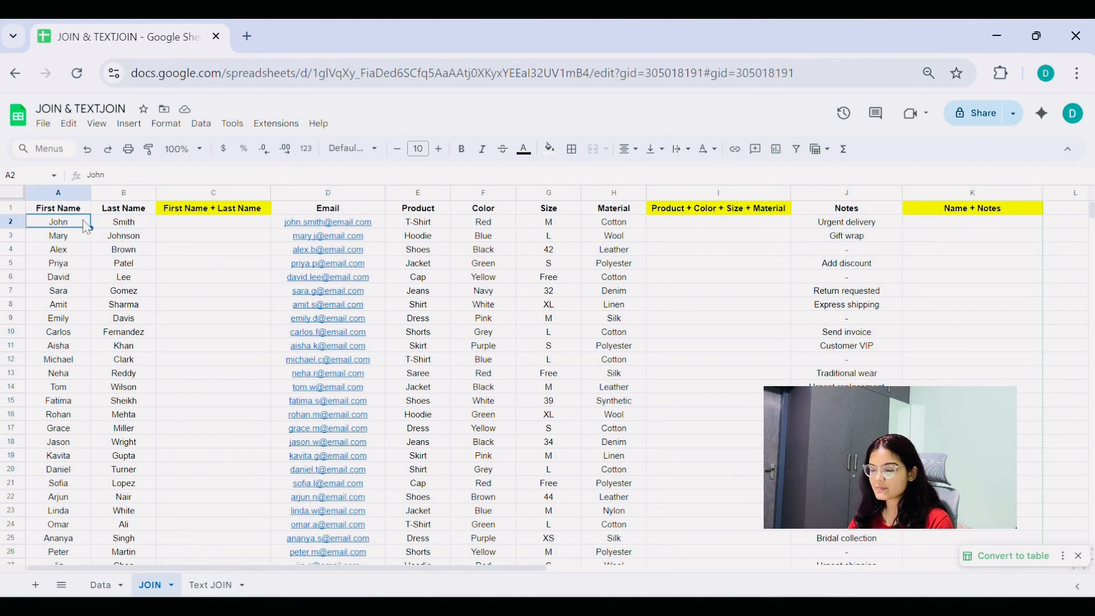
double_click(162, 225)
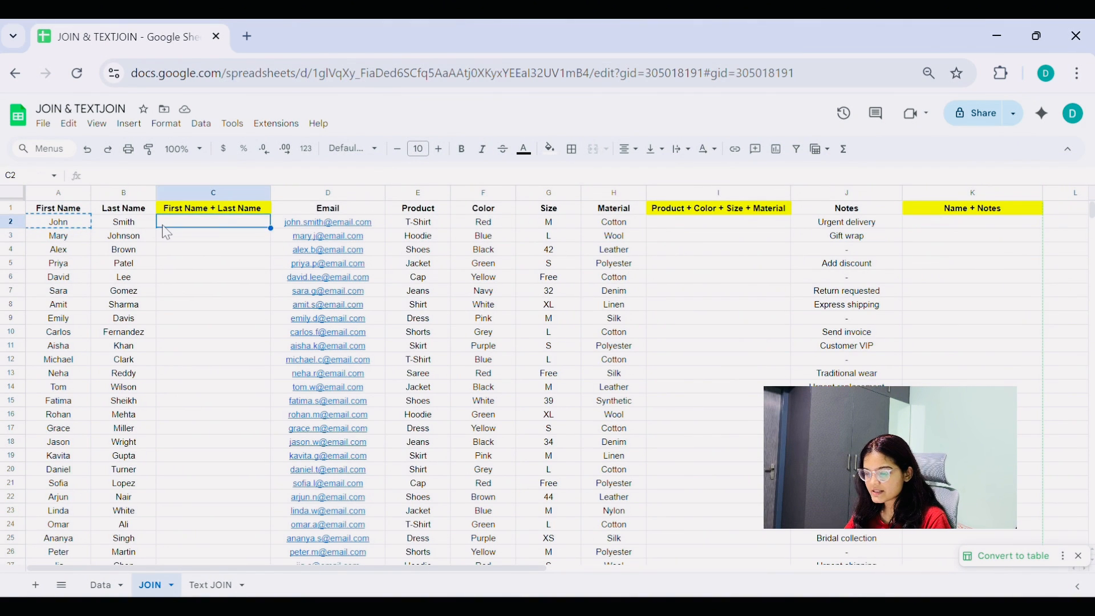
click(177, 245)
click(58, 223)
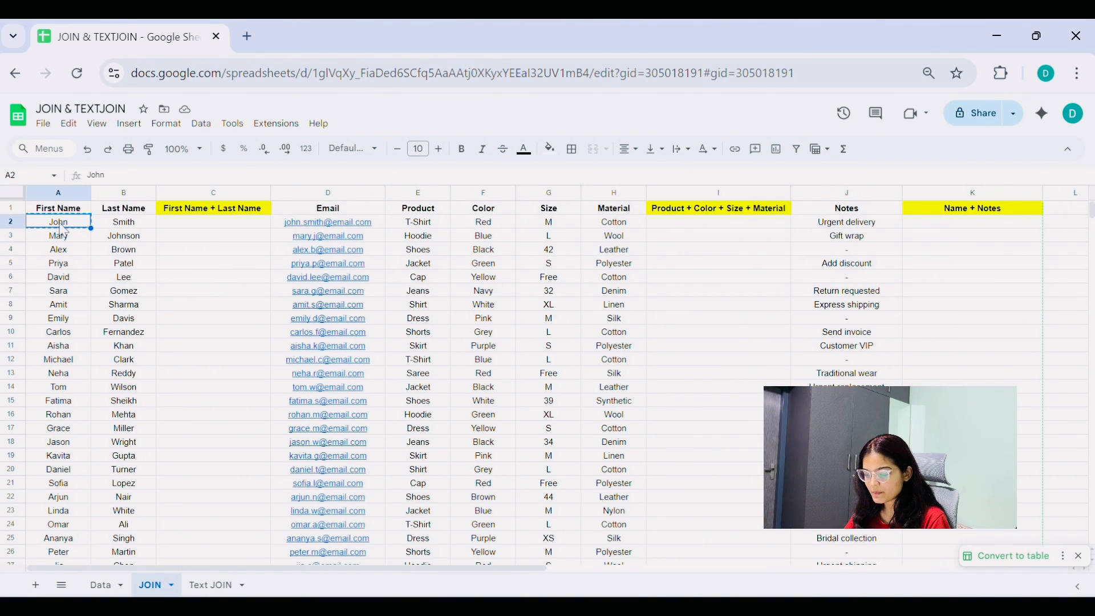
double_click(198, 225)
text(John)
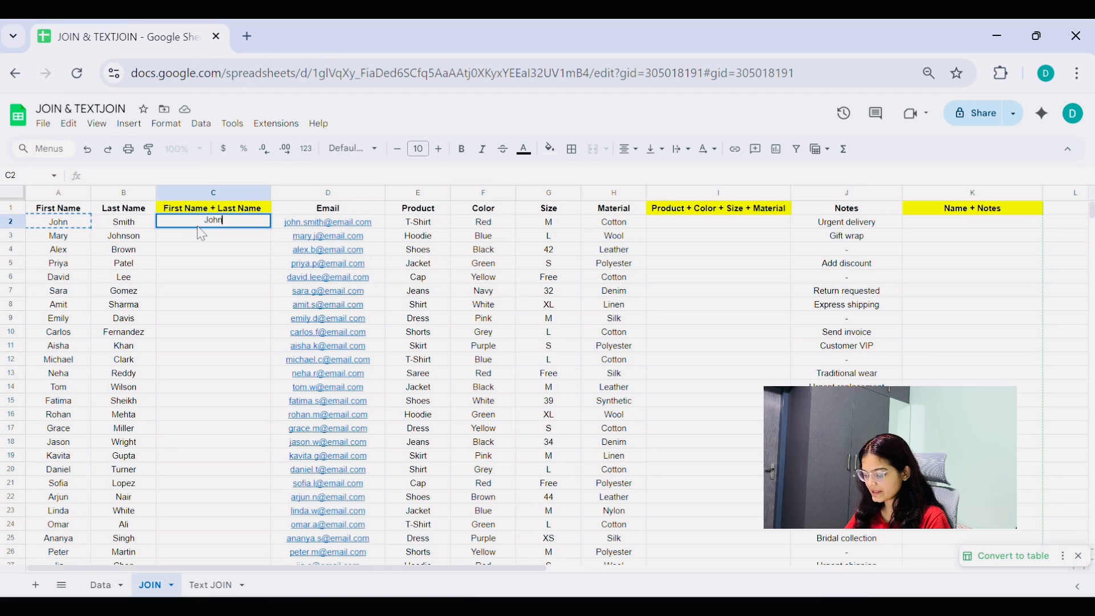
Step: Append the last name copied from B2 to the first name in C2, separated by a space
click(121, 227)
double_click(120, 224)
key(ctrl+c)
click(180, 252)
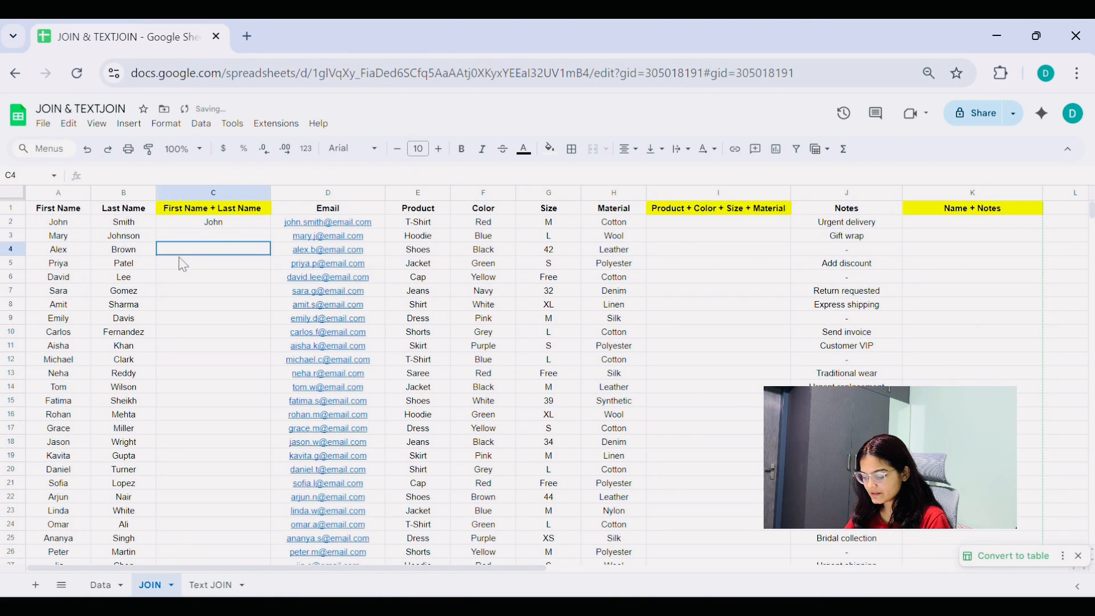
double_click(243, 223)
key(ctrl+v)
click(230, 255)
click(220, 224)
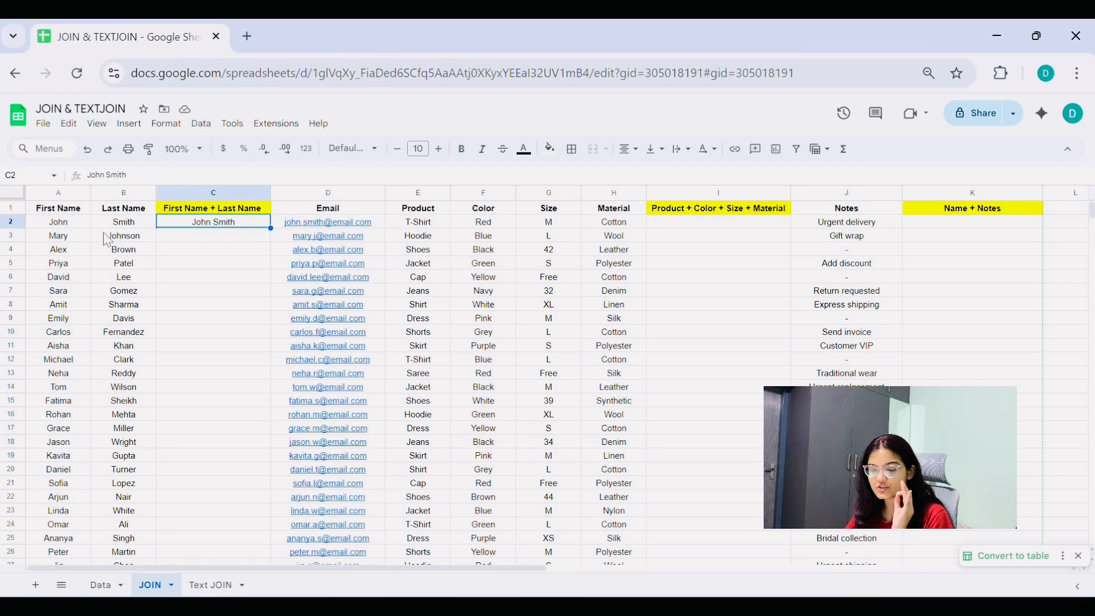
Step: Combine the first and last name of row 3 by hand in C3, separated by a space
click(65, 240)
click(200, 236)
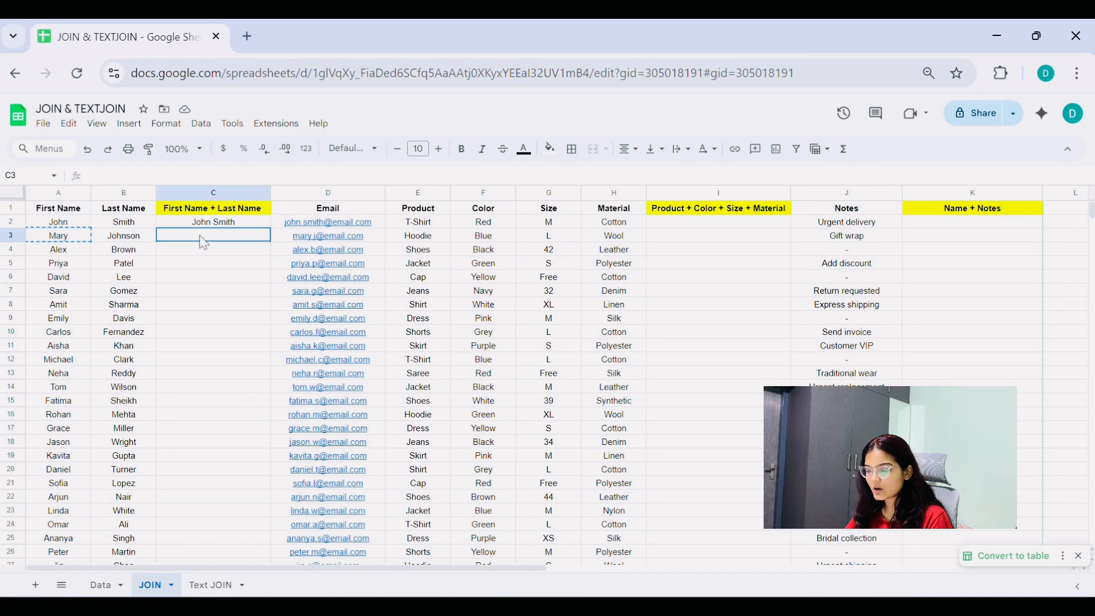
text(Mary)
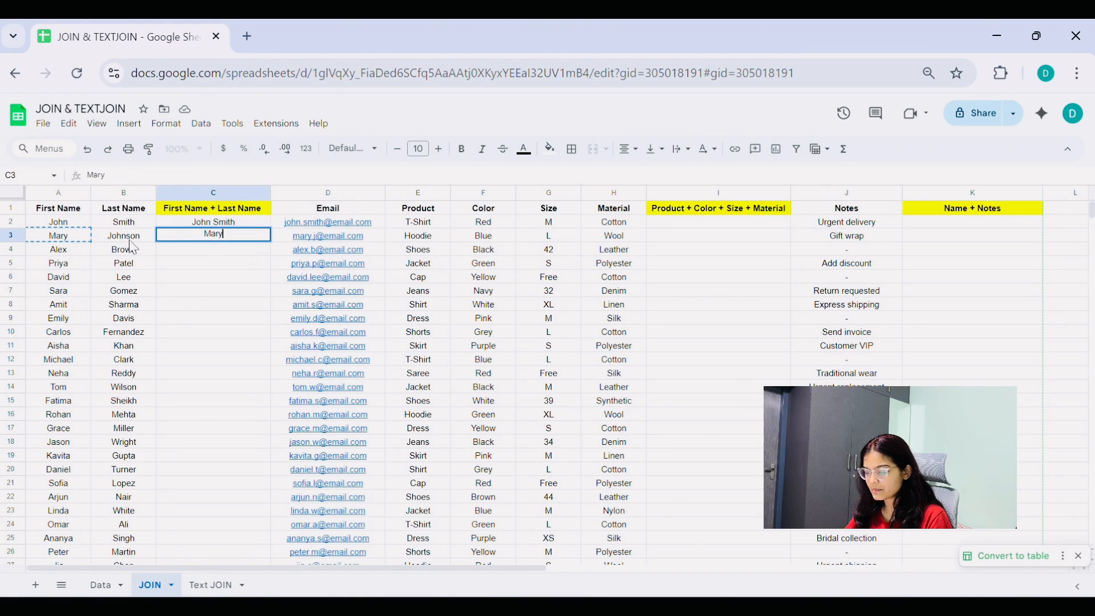
click(124, 236)
double_click(124, 236)
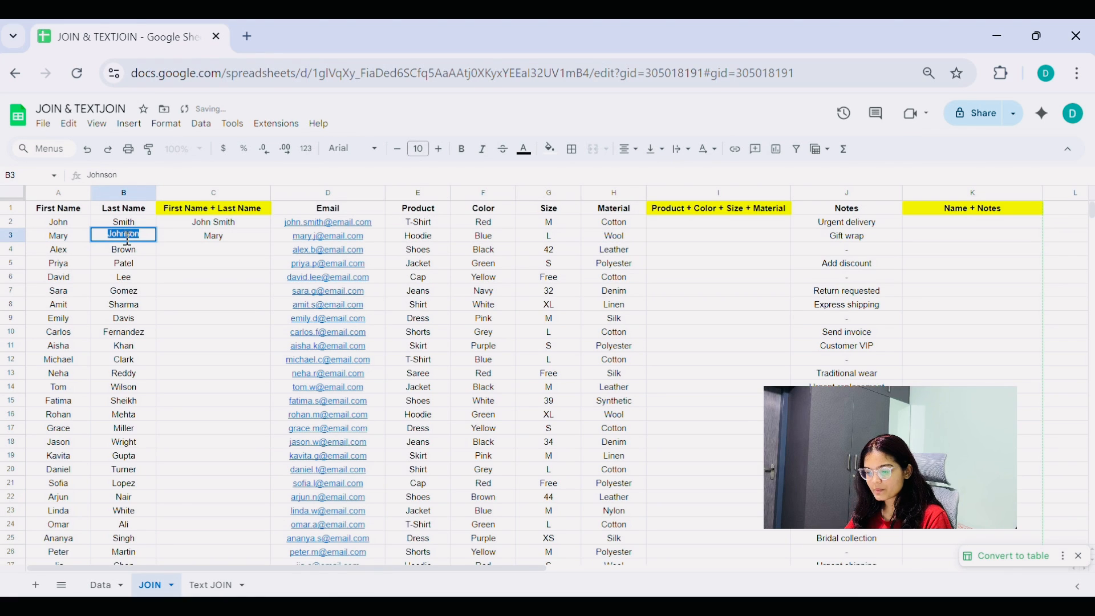
key(ctrl+c)
double_click(234, 239)
key(ctrl+v)
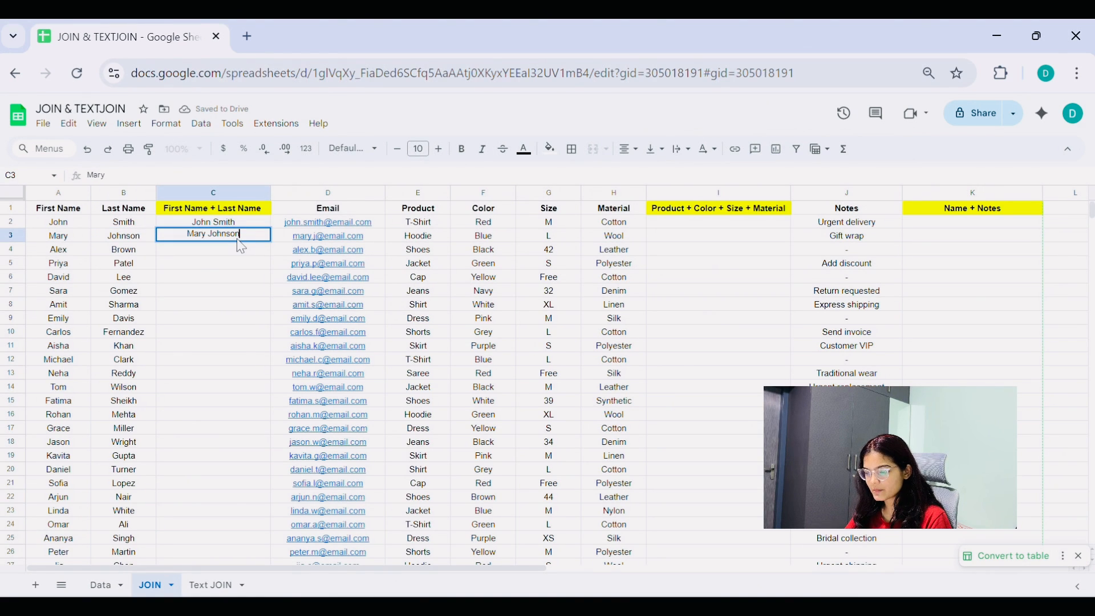
key(Return)
click(215, 238)
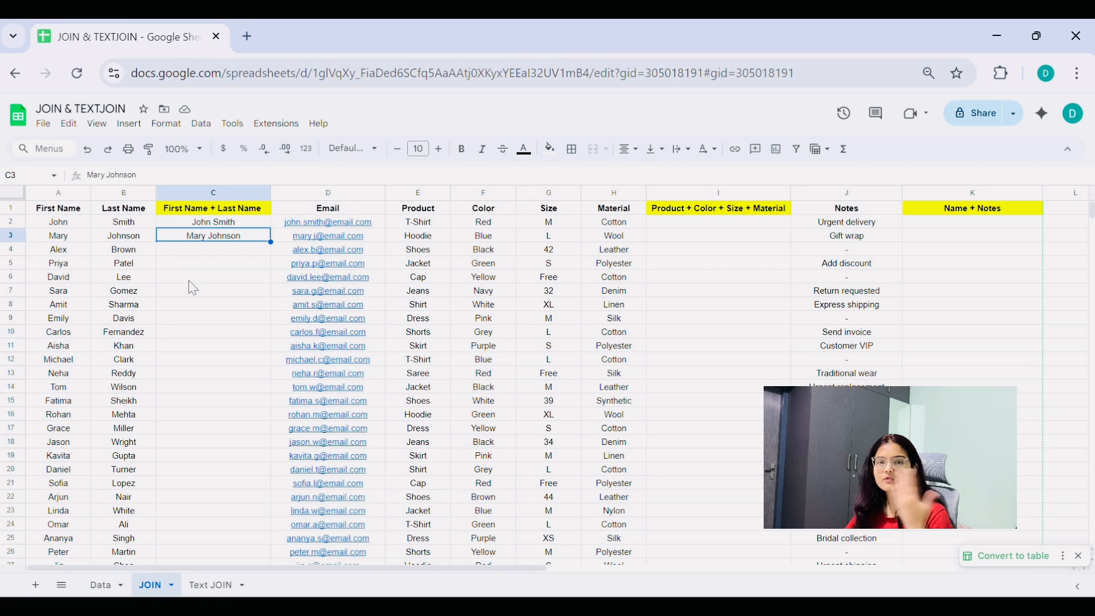
Step: Clear the manually combined names from C2:C3
drag(231, 224, 241, 234)
key(Delete)
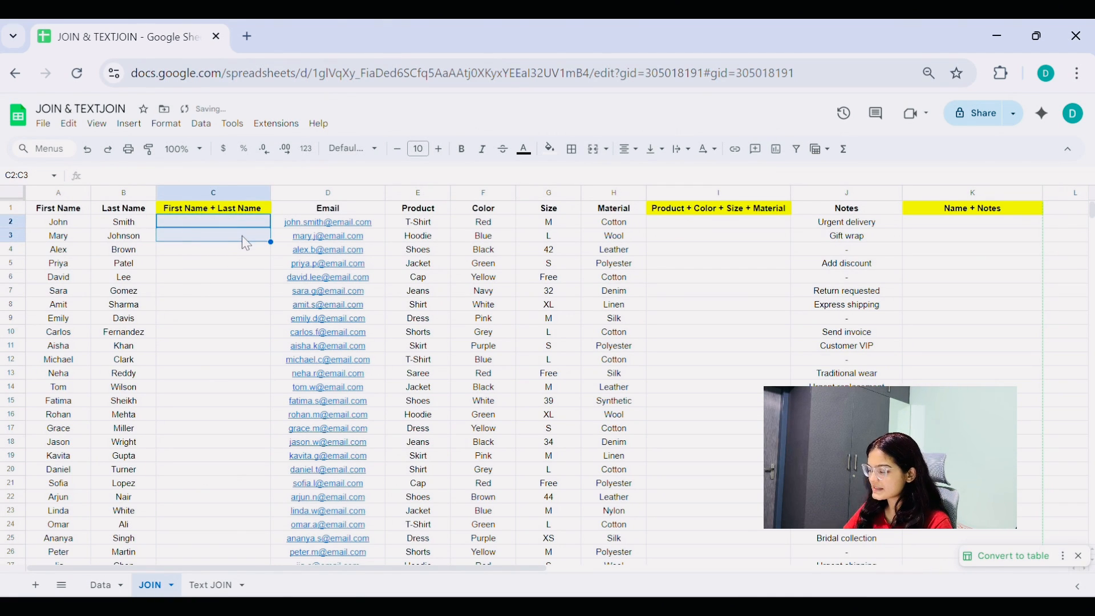
Step: Begin a JOIN formula in C2 with a quoted space as the delimiter, dismissing the suggested smart fill
click(191, 227)
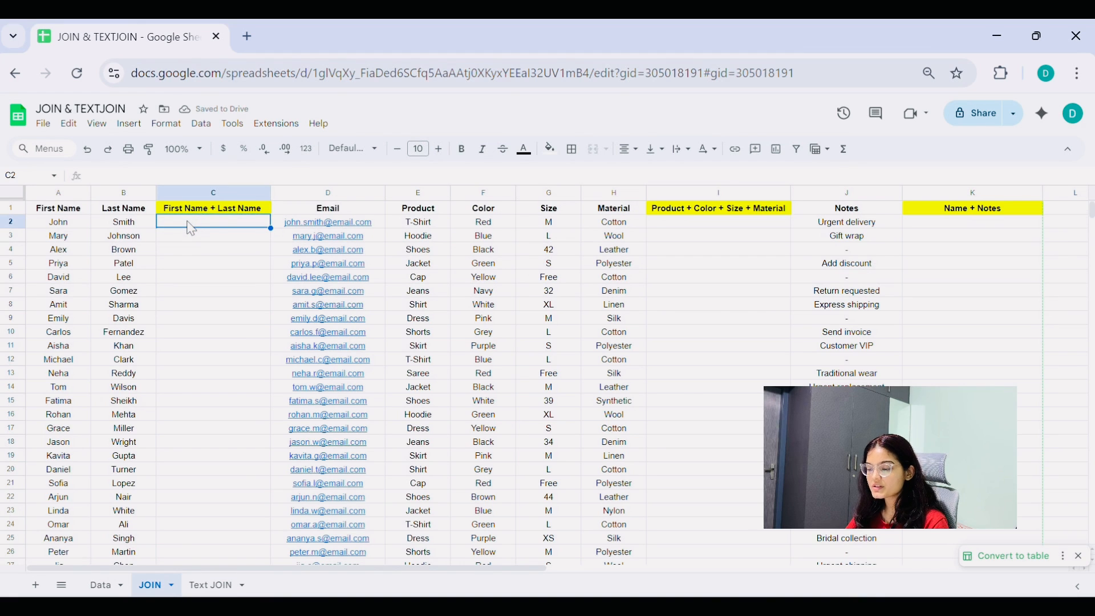
text(=)
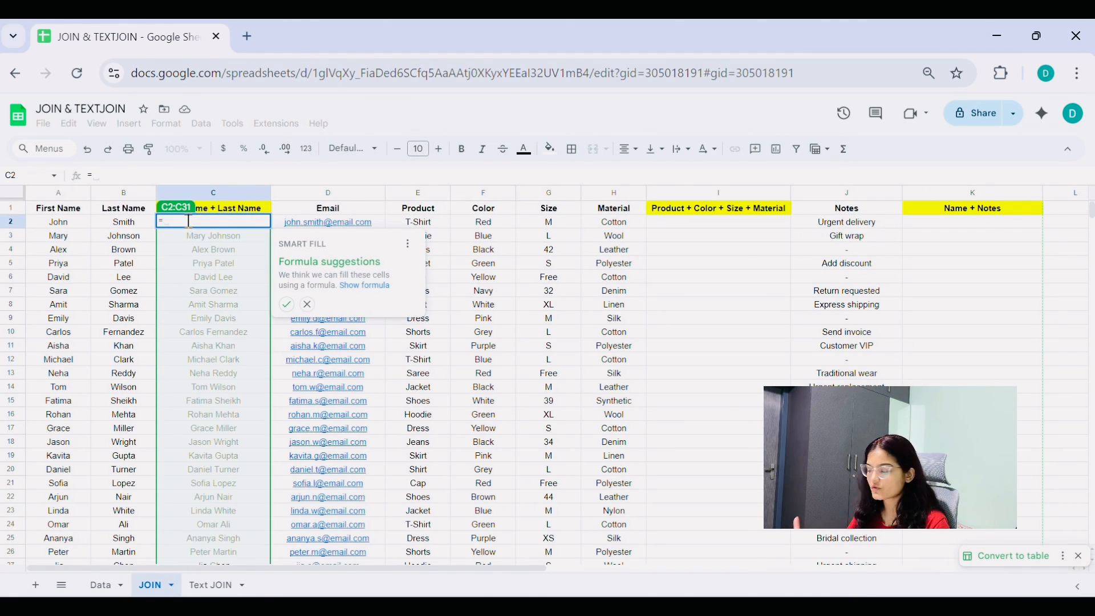
text(JOIN)
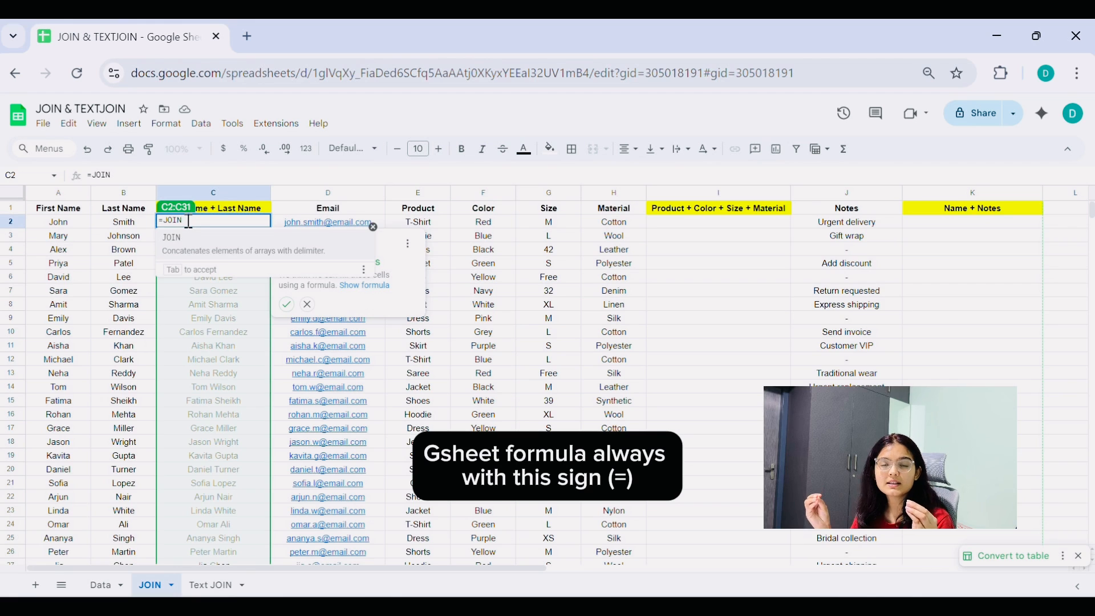
text(()
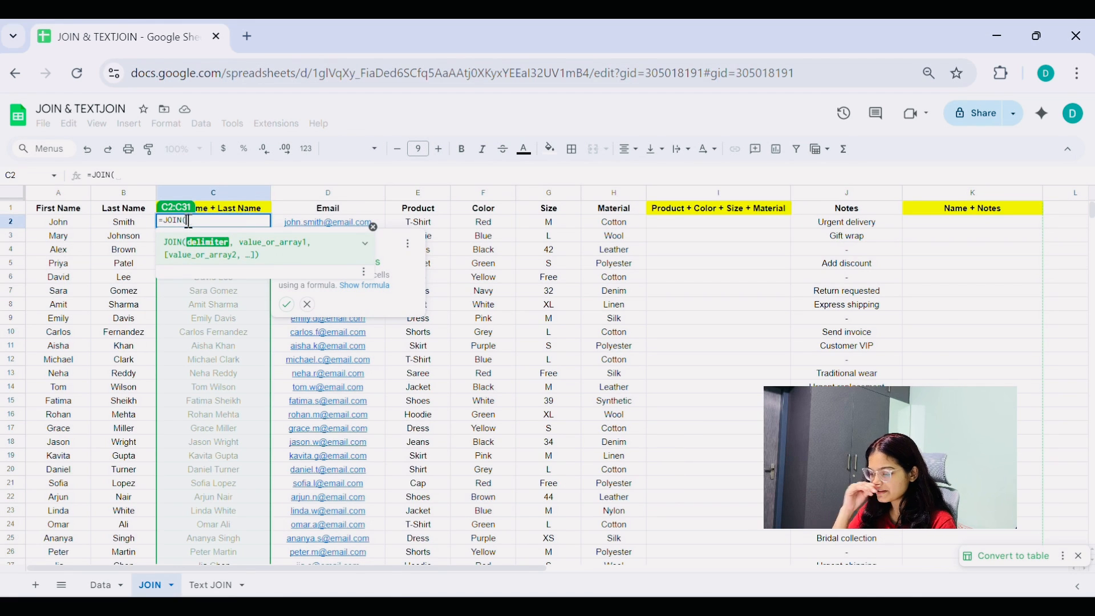
click(308, 306)
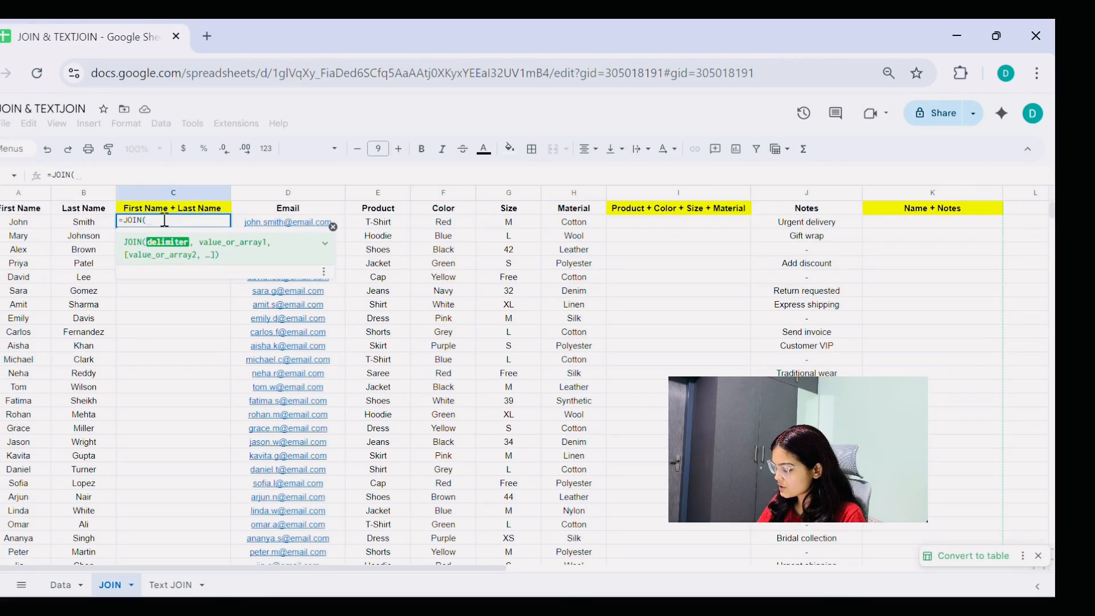
text("")
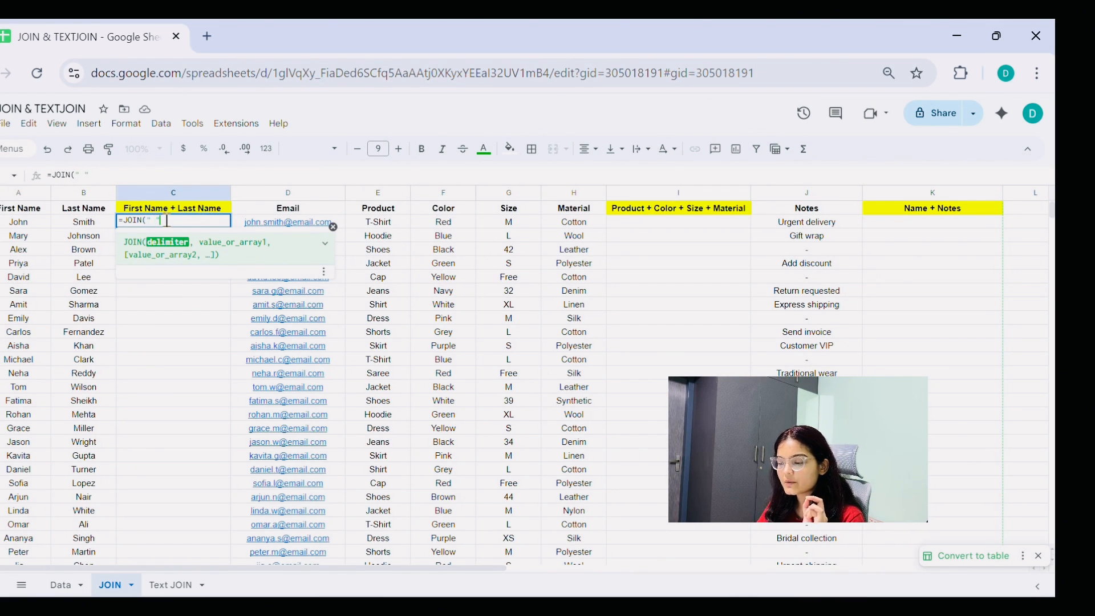
Step: Try a punctuation mark as the delimiter in the C2 formula and restore the quoted space
drag(146, 220, 161, 219)
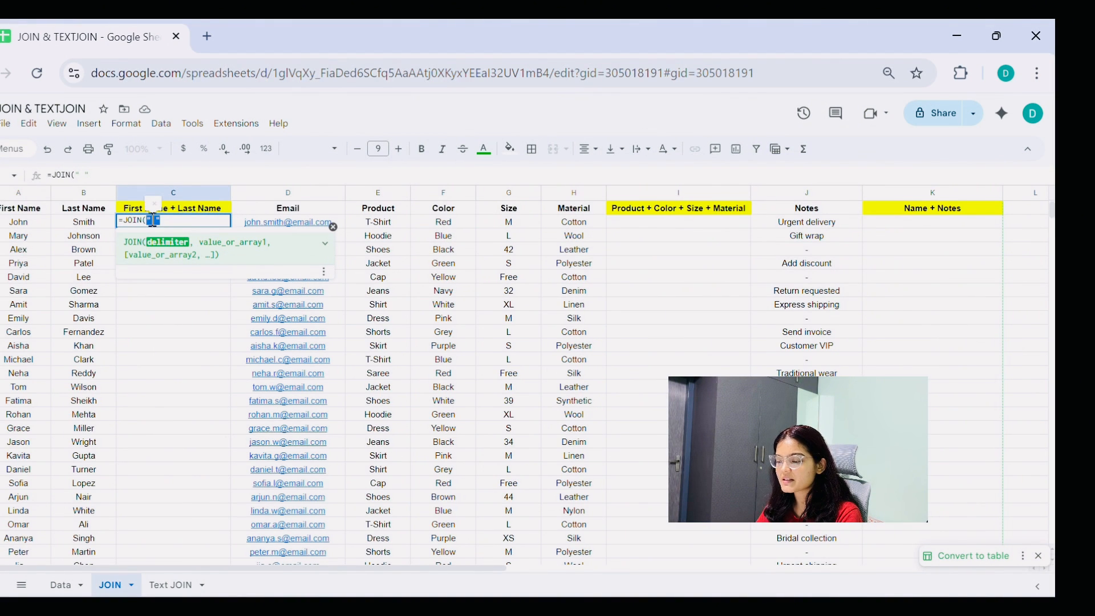
click(169, 221)
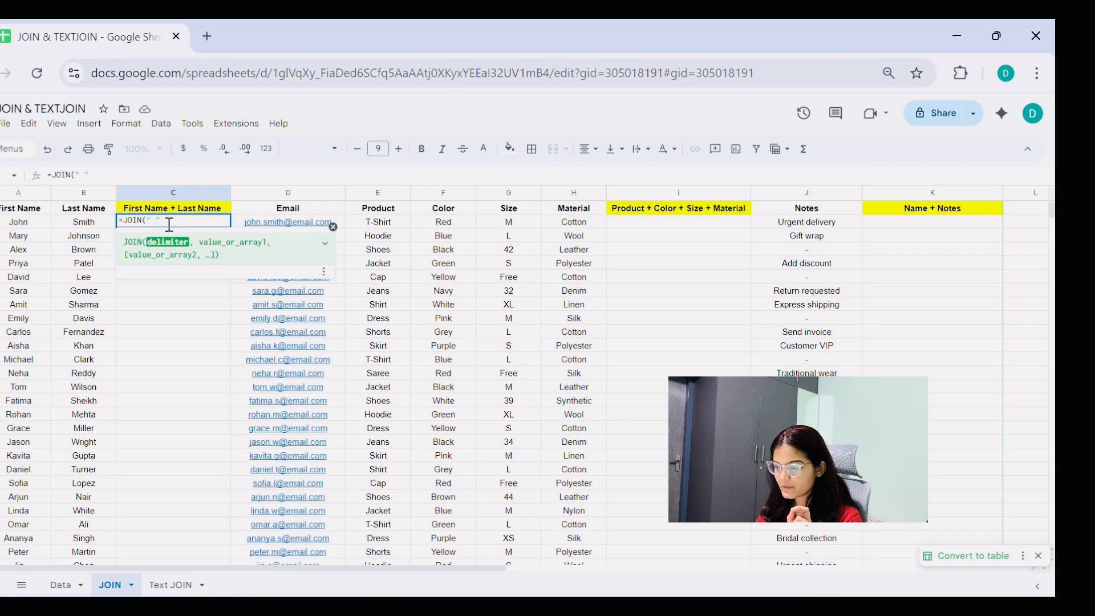
key(BackSpace)
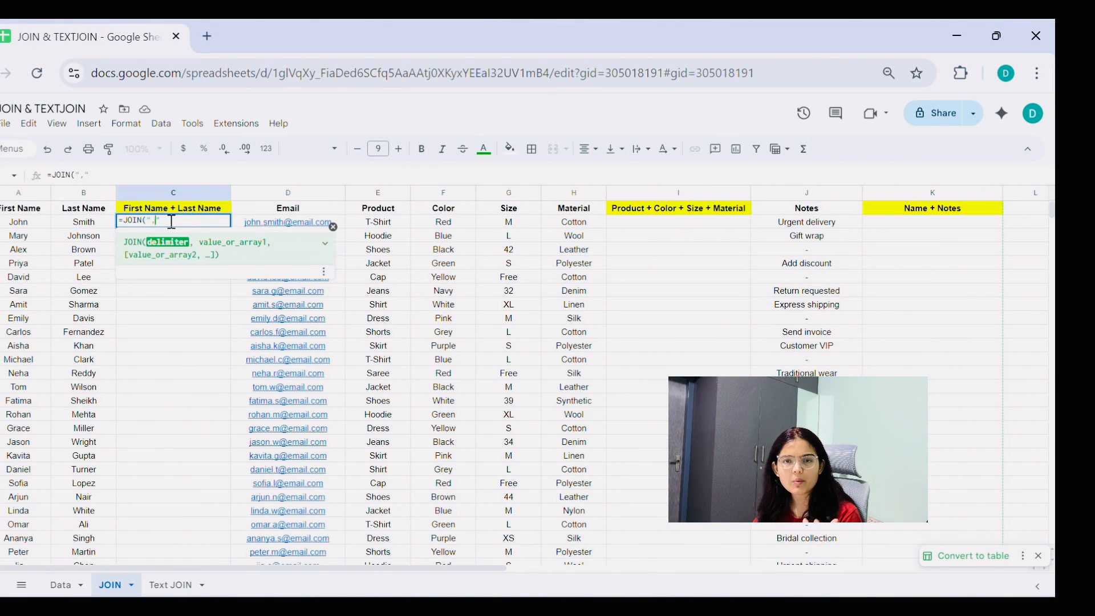
key(BackSpace)
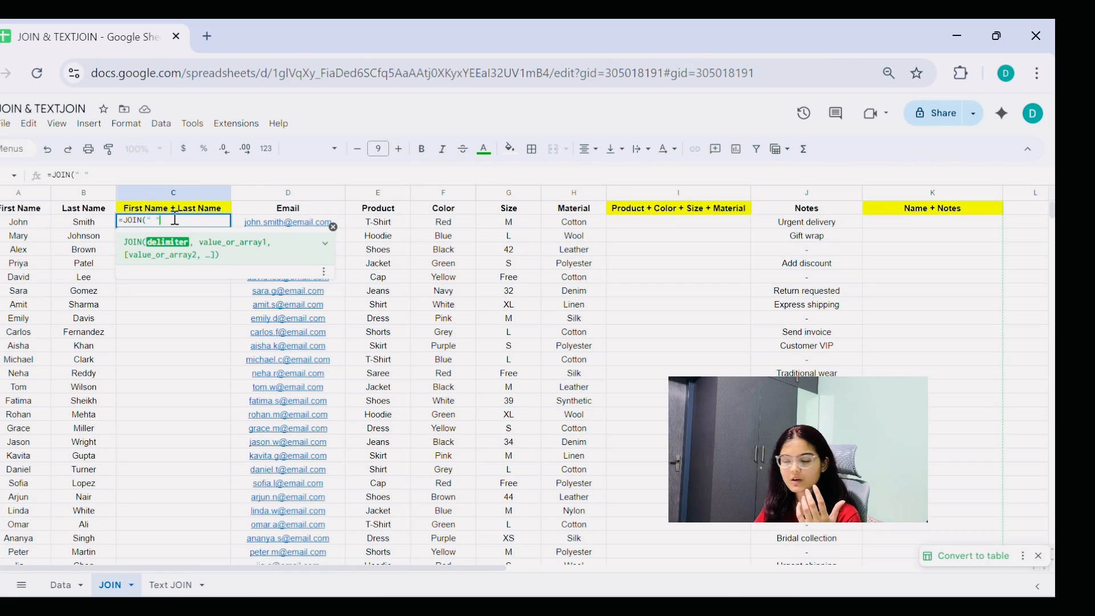
Step: Complete the C2 formula with the name range A2:B2, giving =JOIN(" ",A2:B2), without accepting the suggested autofill
text(,)
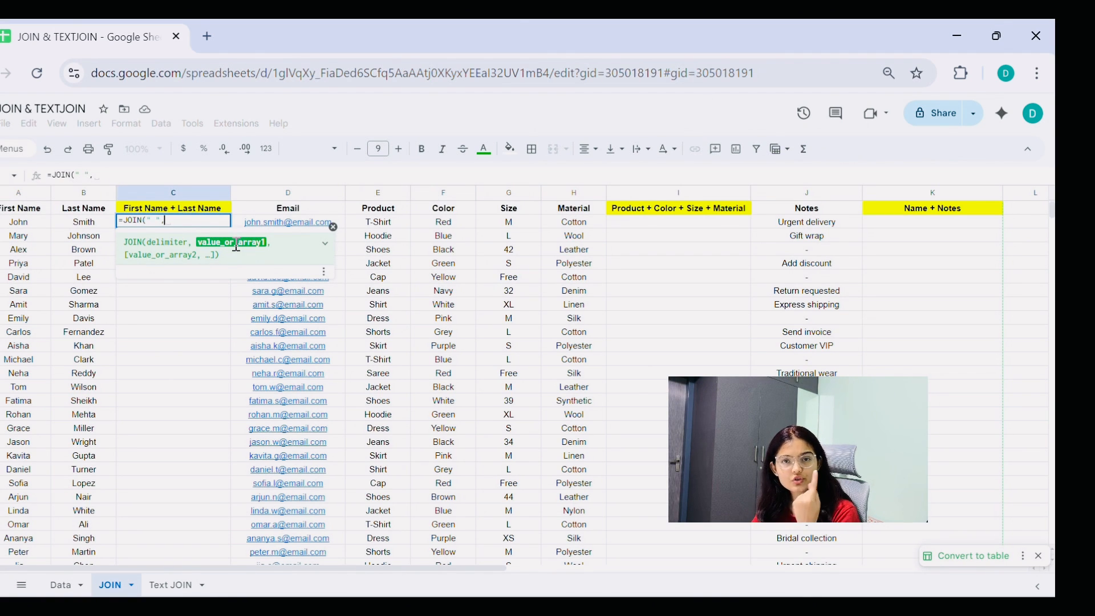
click(26, 225)
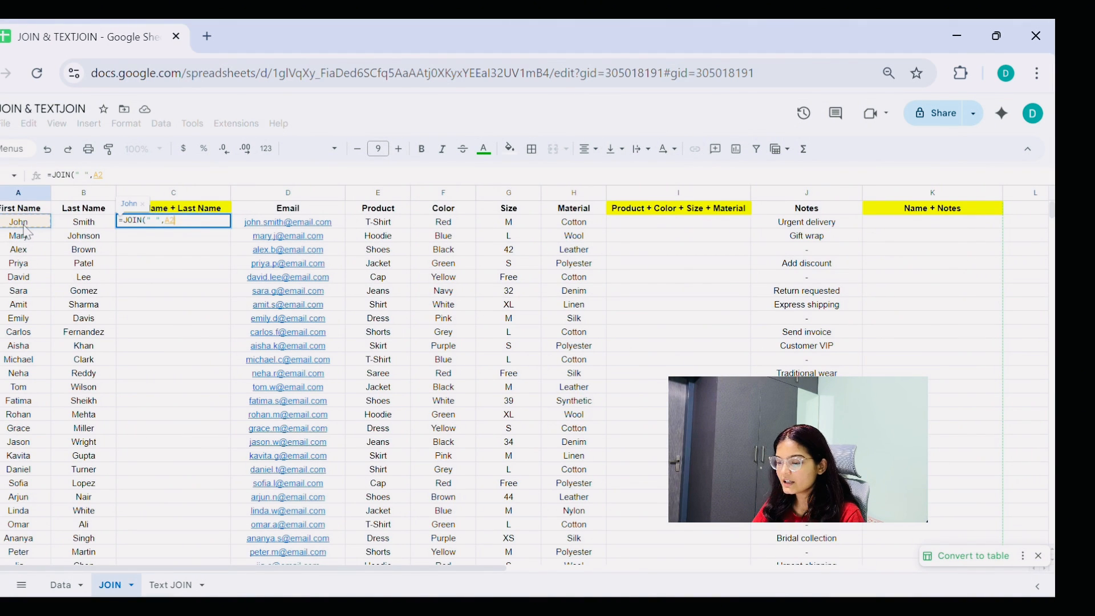
text(:)
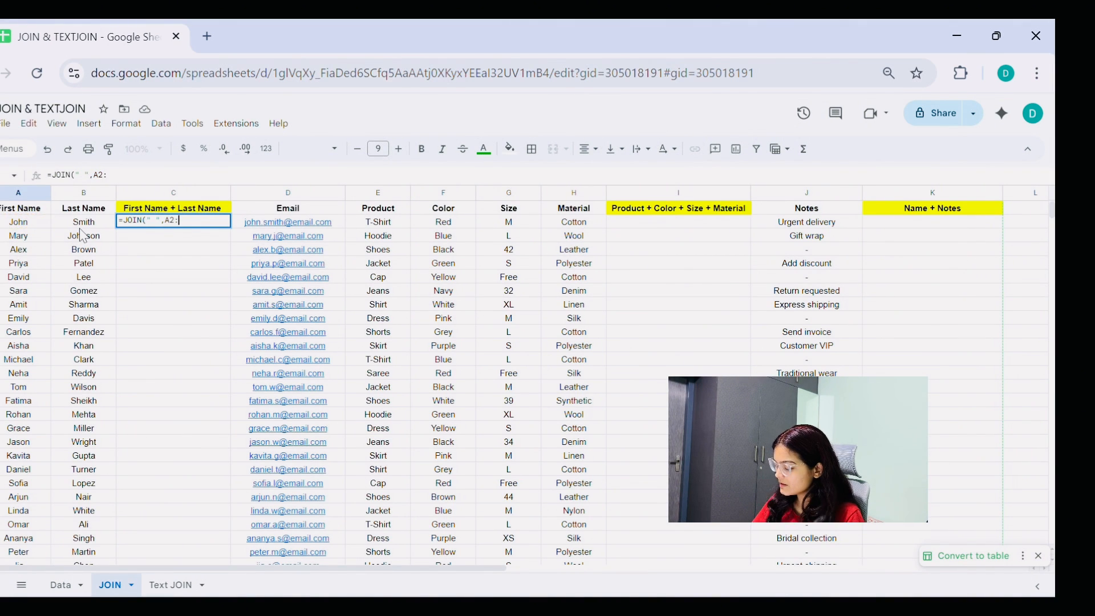
text(B2)
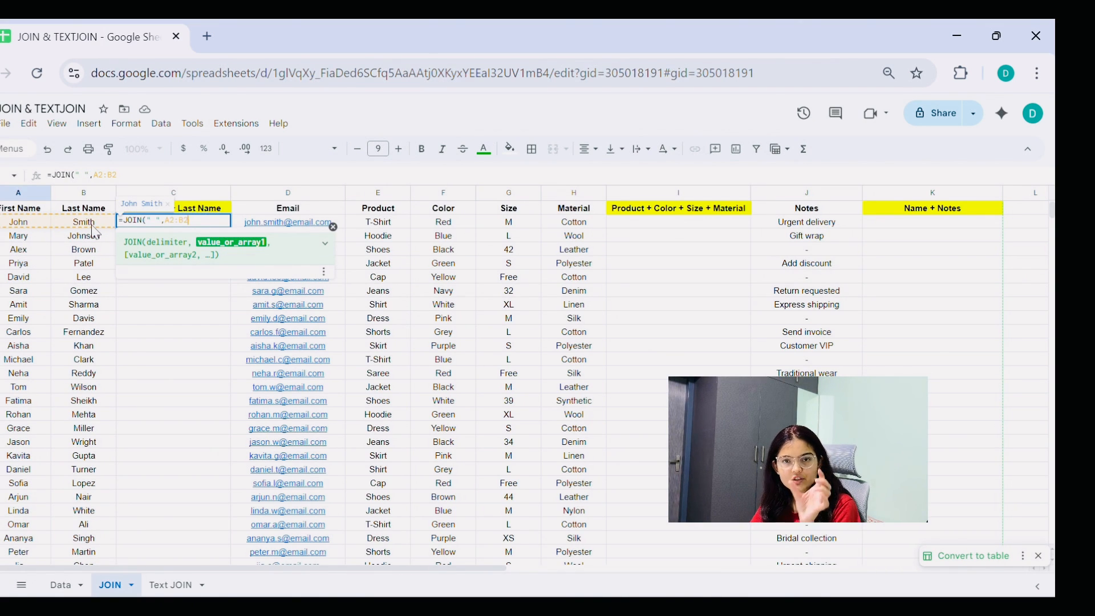
text())
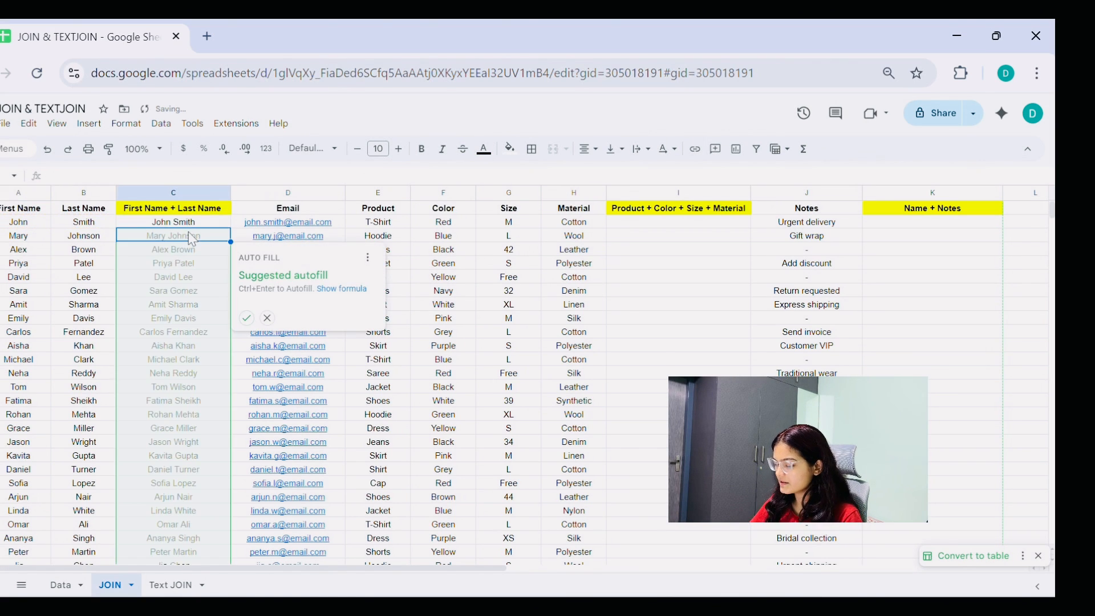
click(183, 225)
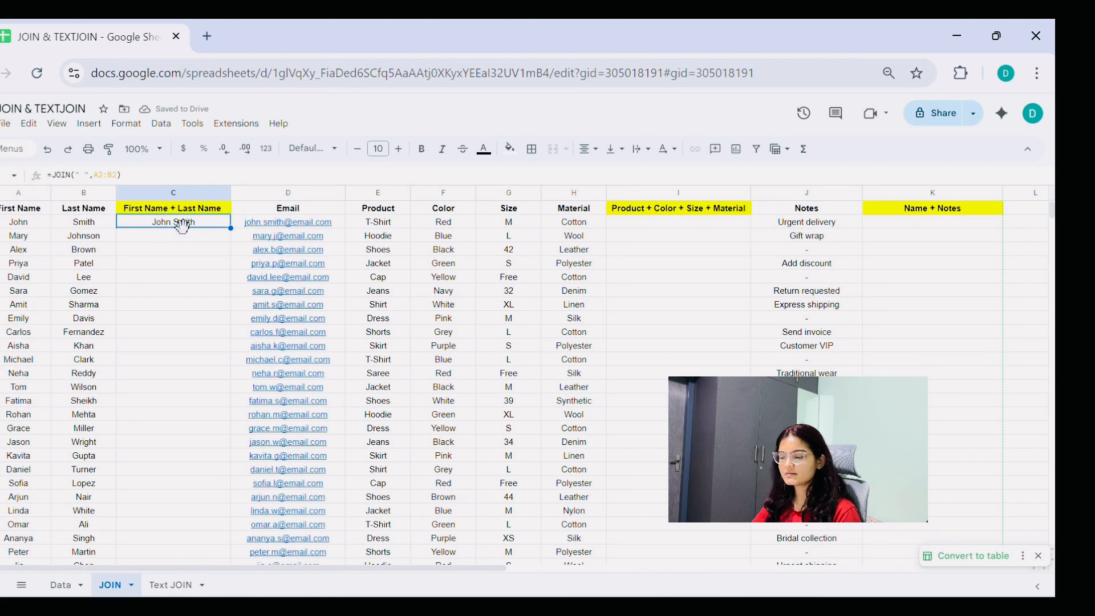
Step: Begin a JOIN formula in C3 with a quoted space as the delimiter
click(177, 236)
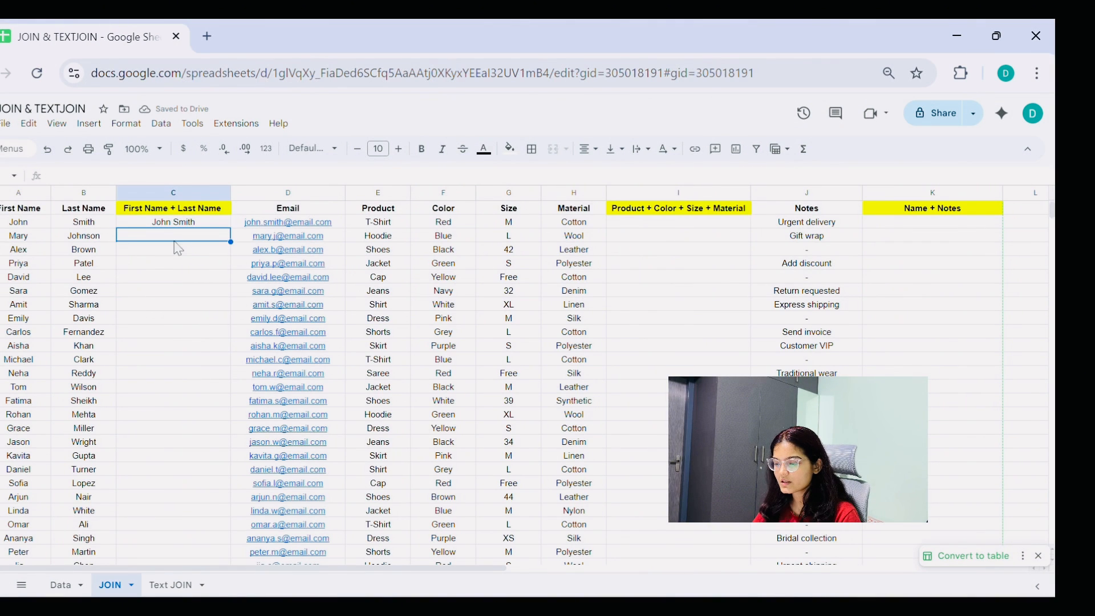
text(=join)
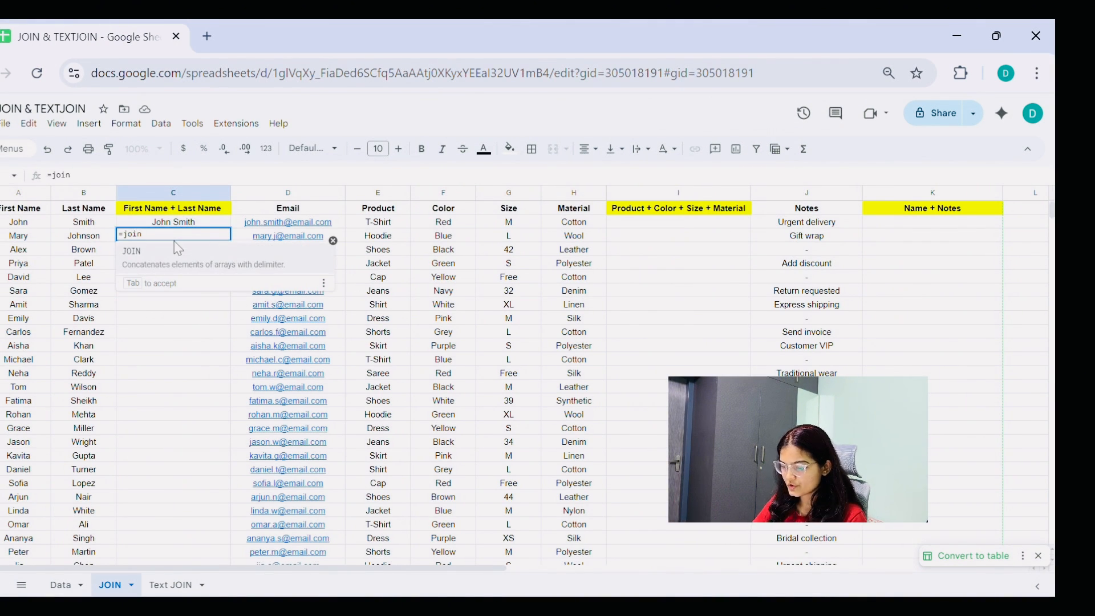
key(Tab)
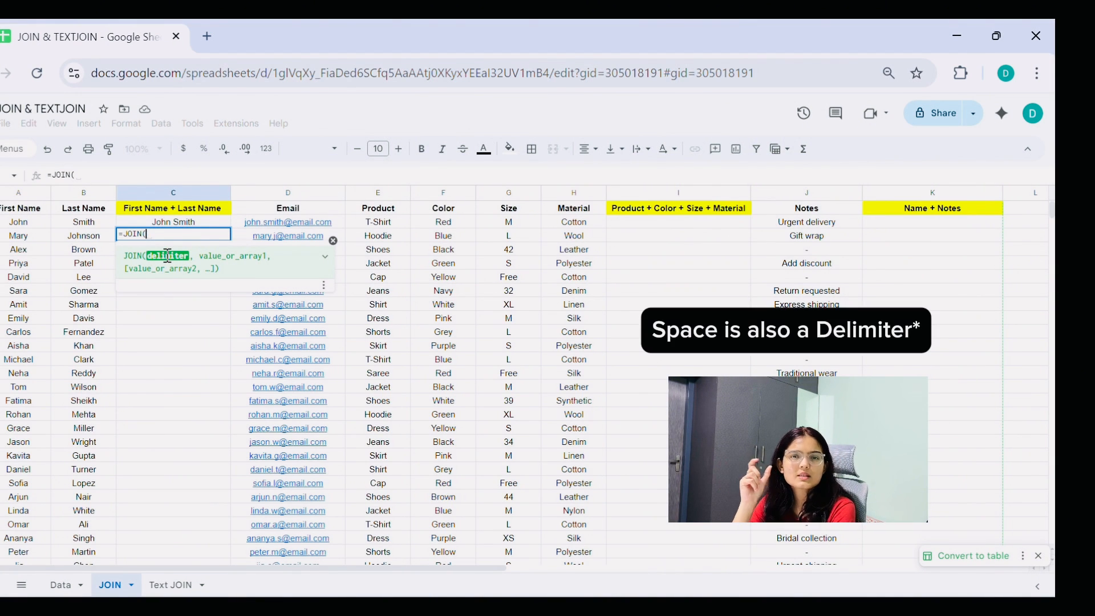
text("")
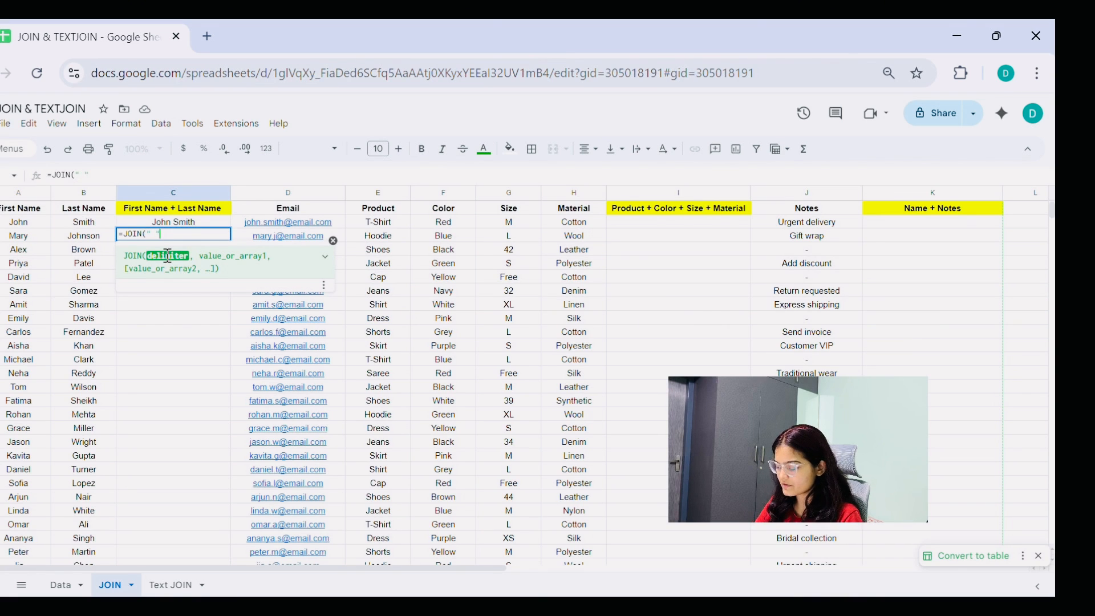
key(Right)
text(,)
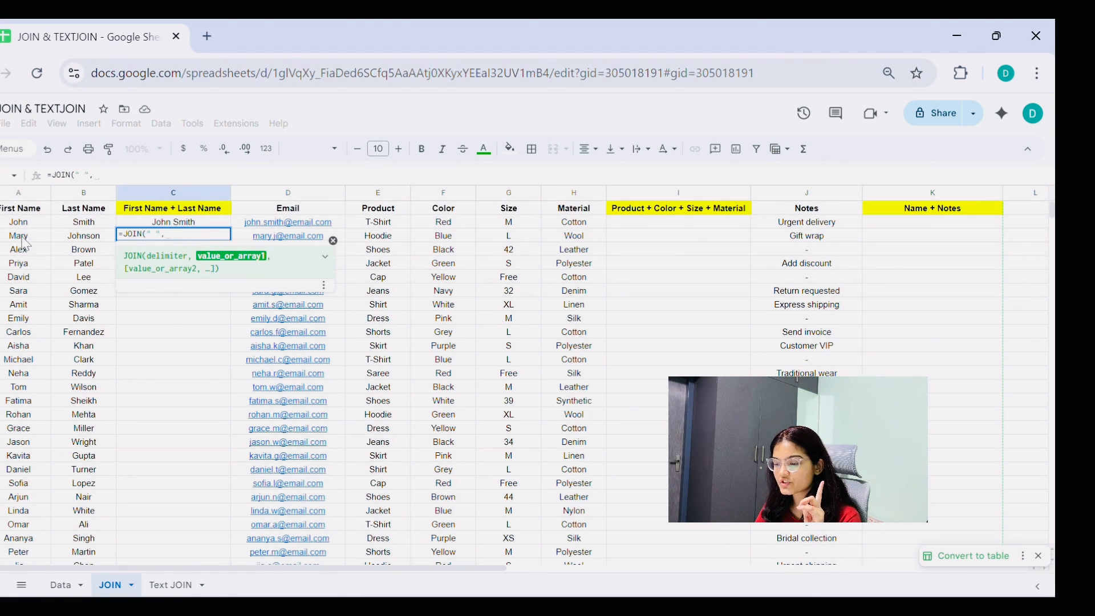
Step: Complete the C3 formula with the name range A3:B3, correcting the range's end cell, giving =JOIN(" ",A3:B3)
click(40, 238)
text(:)
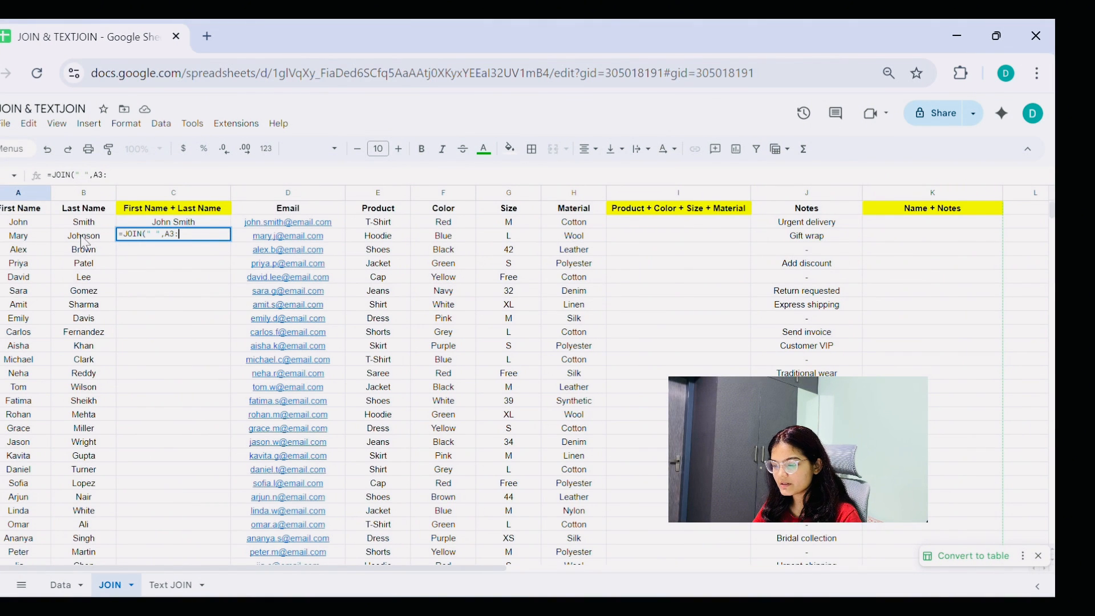
text(B2)
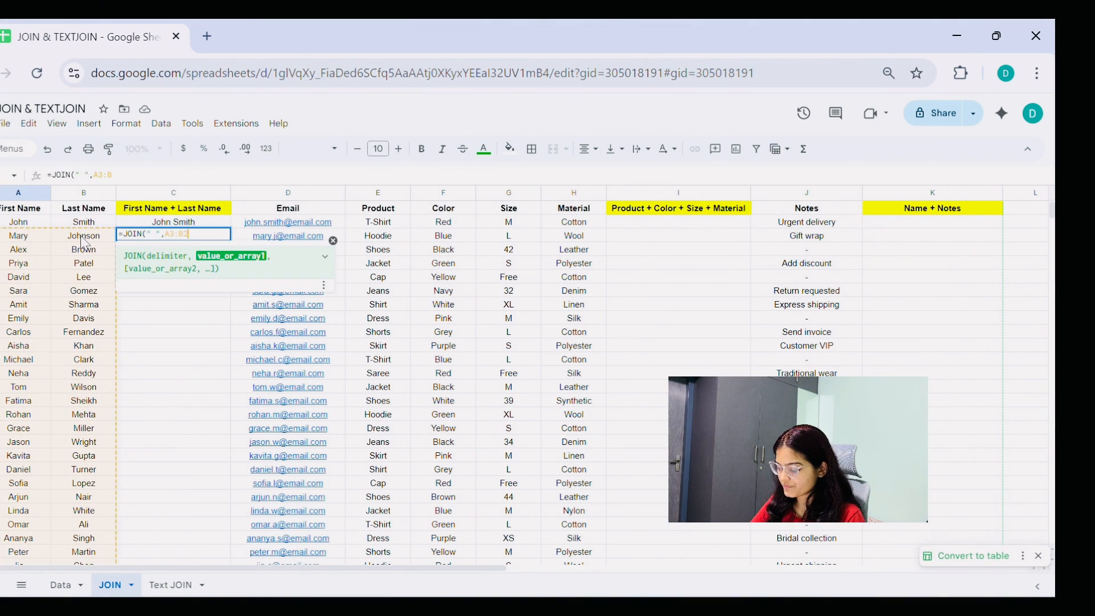
text())
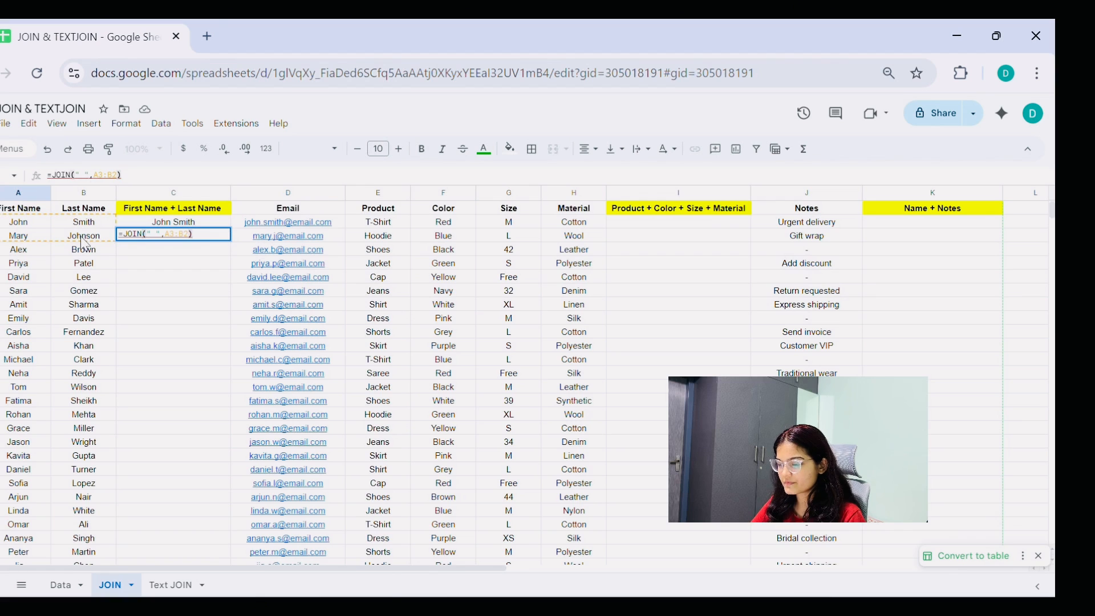
click(177, 235)
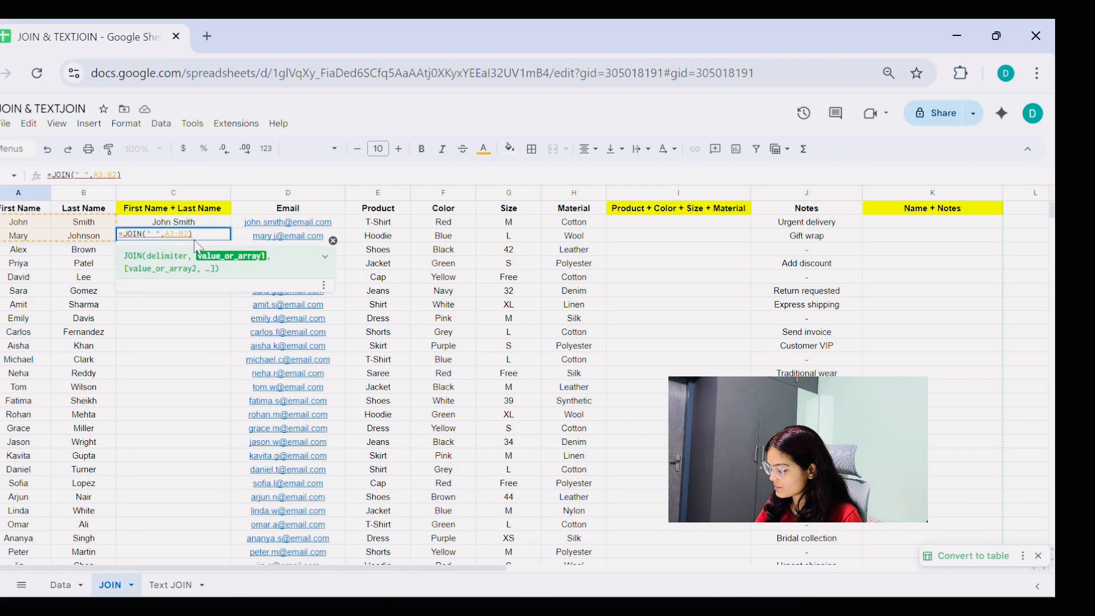
text(3))
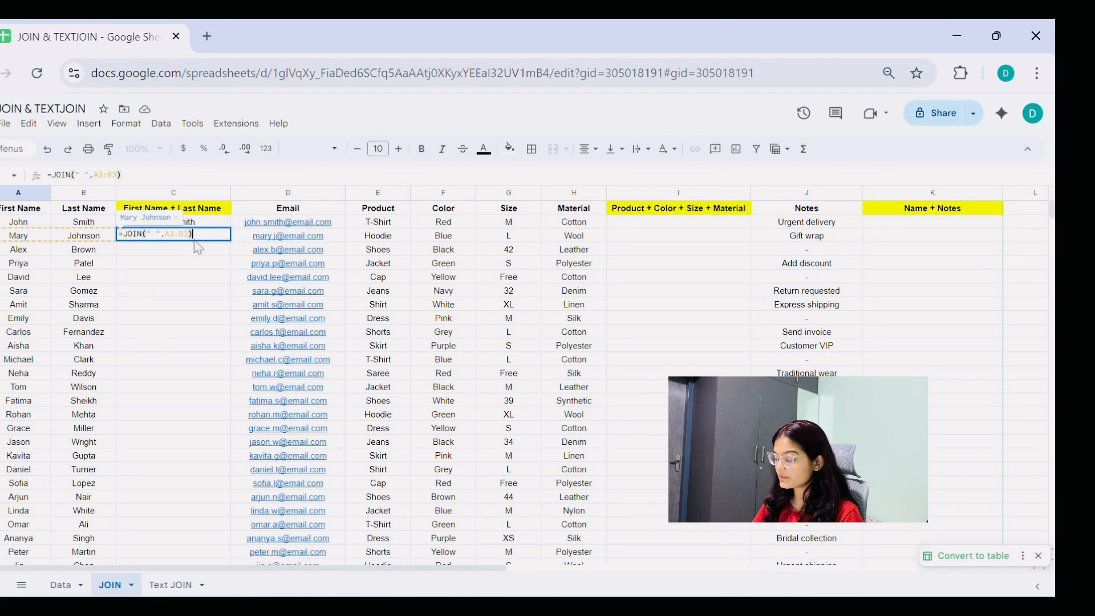
key(Return)
Step: Copy the C3 JOIN formula down the First Name + Last Name column to the last data row, C31, and check the filled names
click(190, 239)
key(ctrl+c)
key(Left)
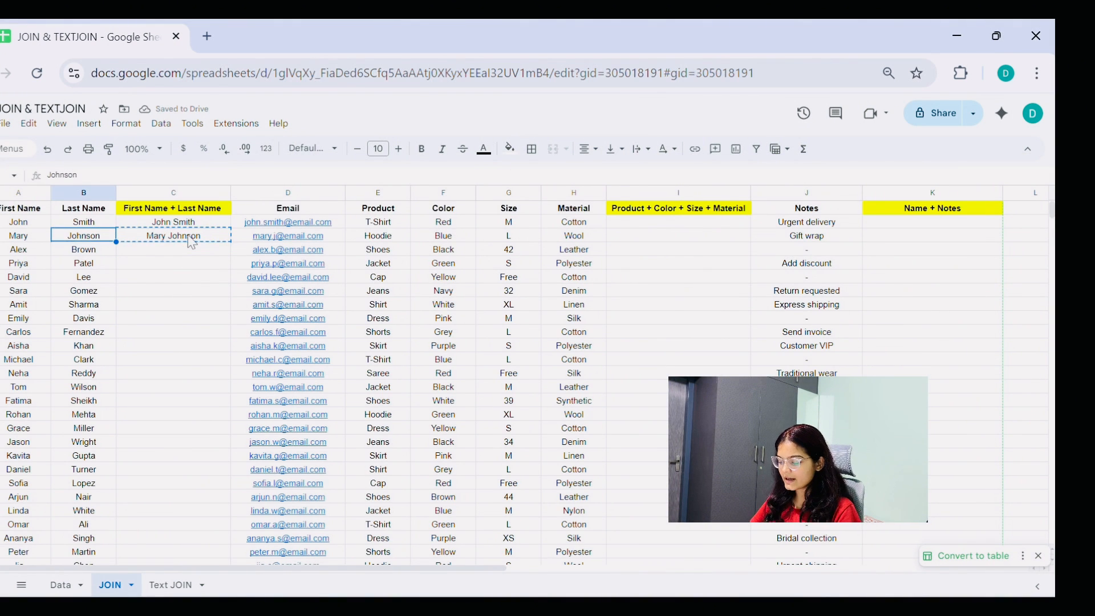
key(ctrl+Down)
key(Right)
key(ctrl+shift+Up)
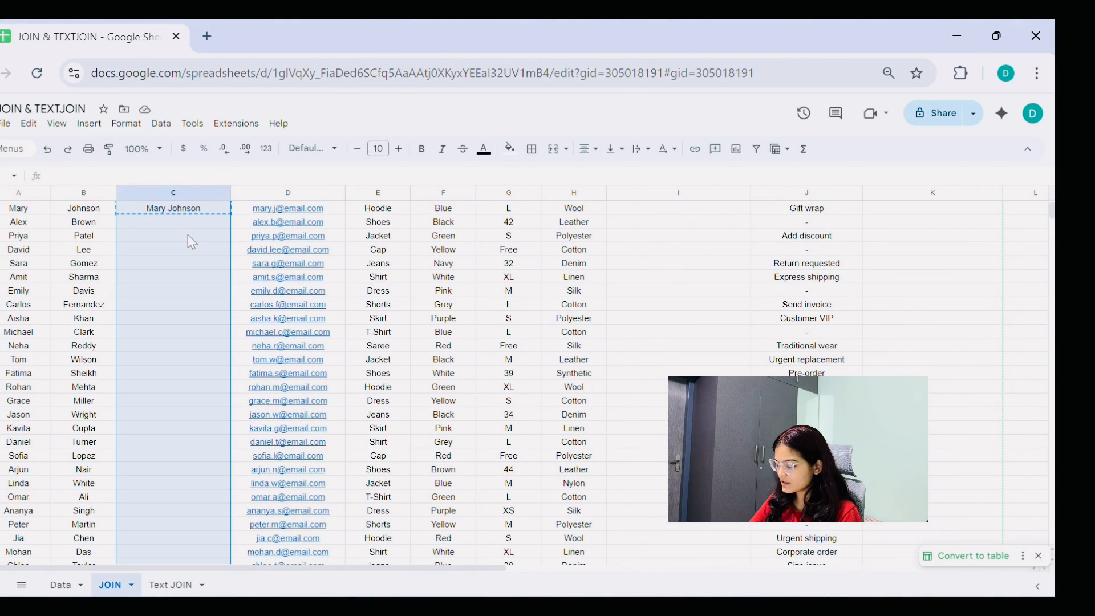
key(ctrl+v)
scroll(187, 235, up, 1)
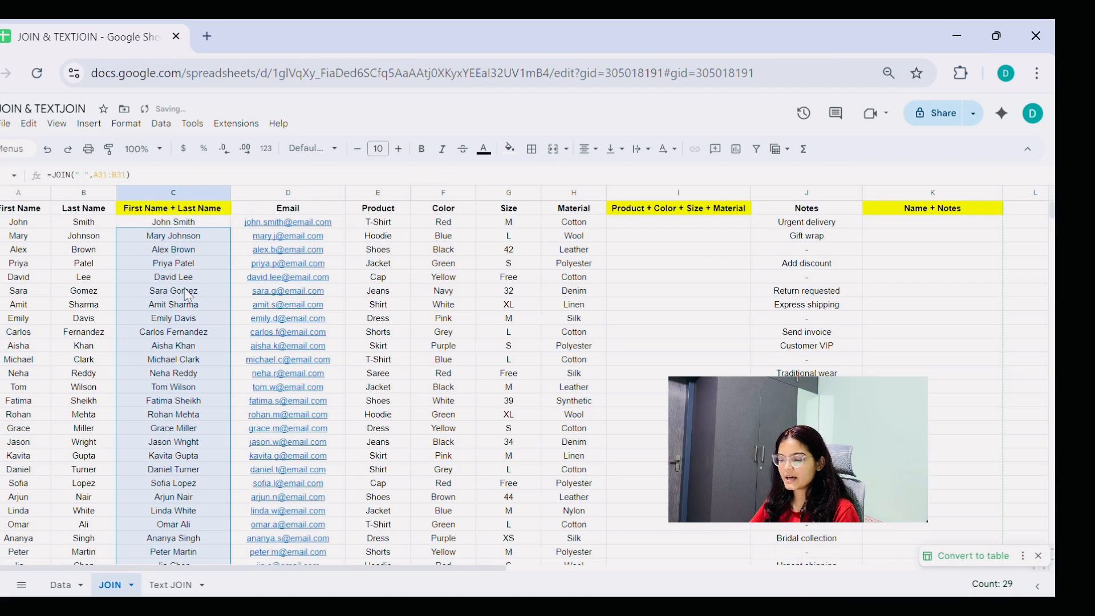
scroll(200, 313, down, 5)
scroll(200, 313, up, 5)
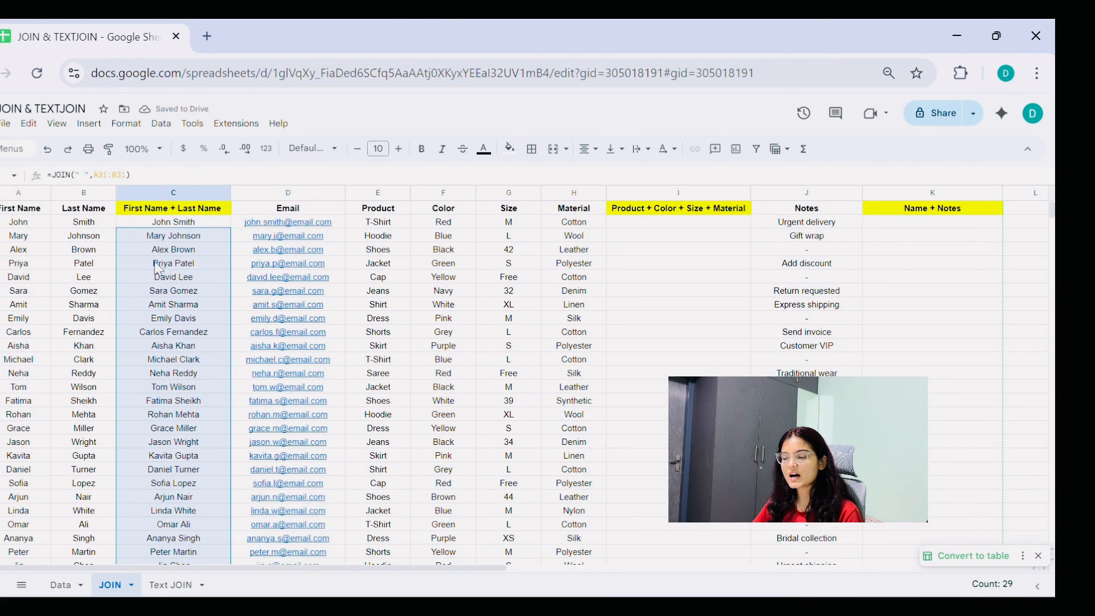
Step: Review the formulas in C4 and C2, the Product + Color + Size + Material column, and its source cells E2:H2
click(171, 254)
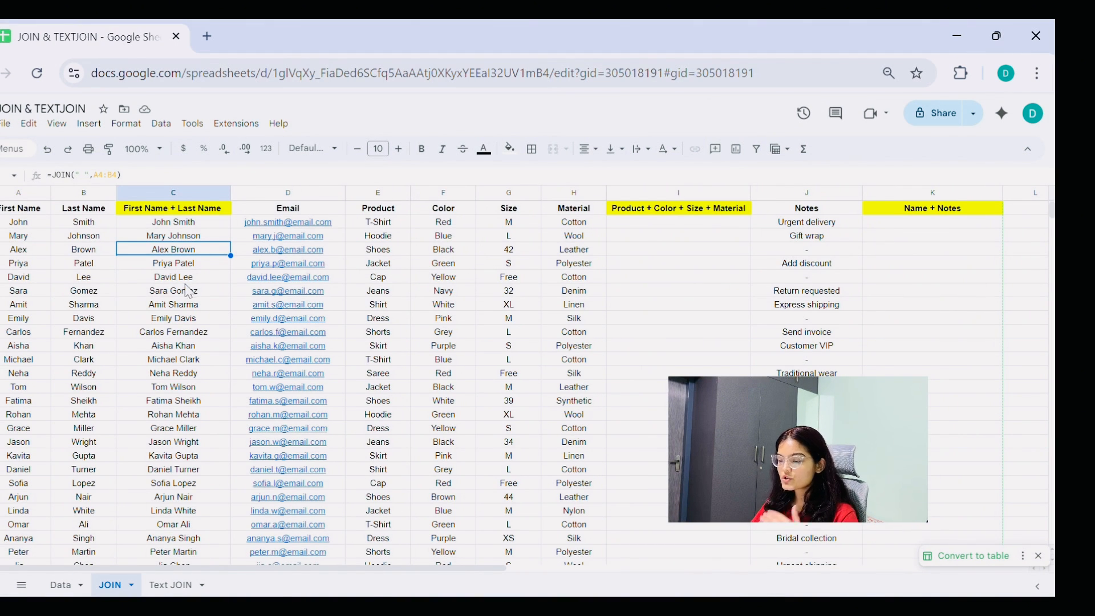
click(144, 189)
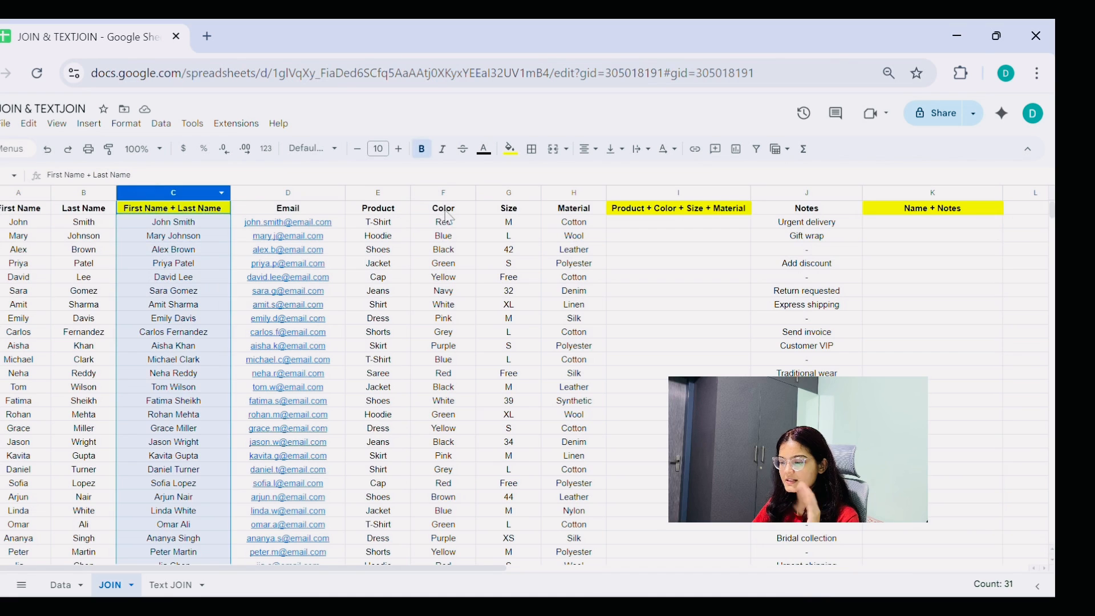
click(665, 217)
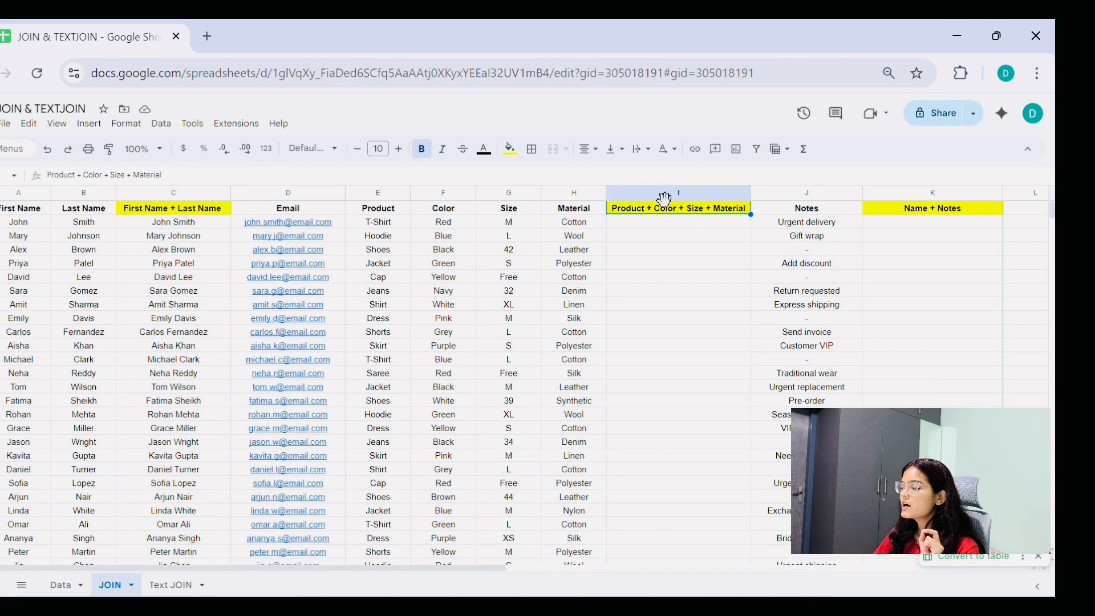
click(665, 192)
click(643, 210)
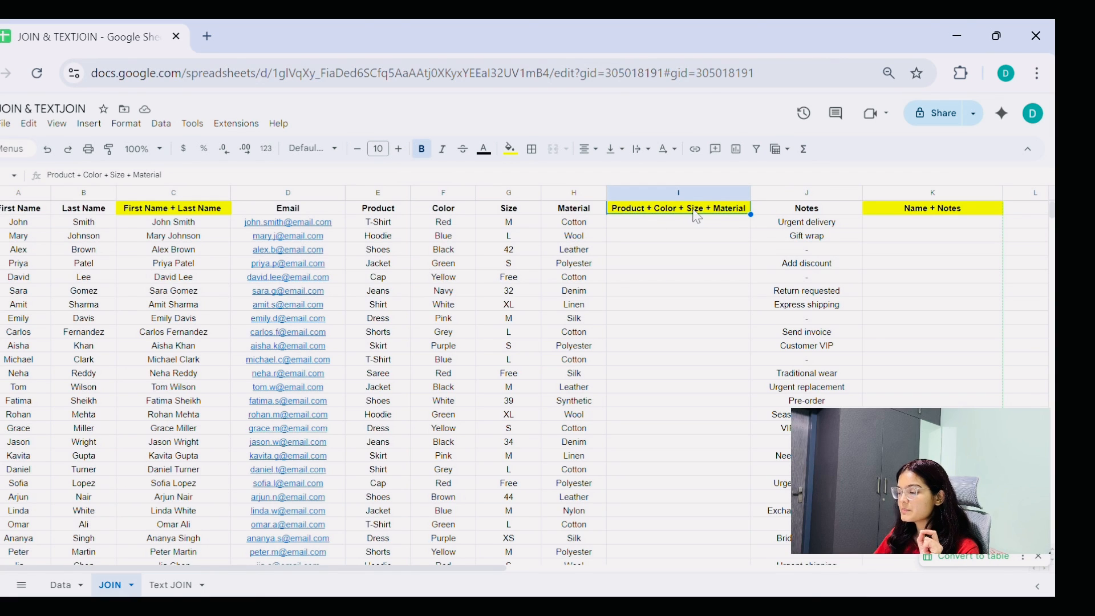
click(176, 227)
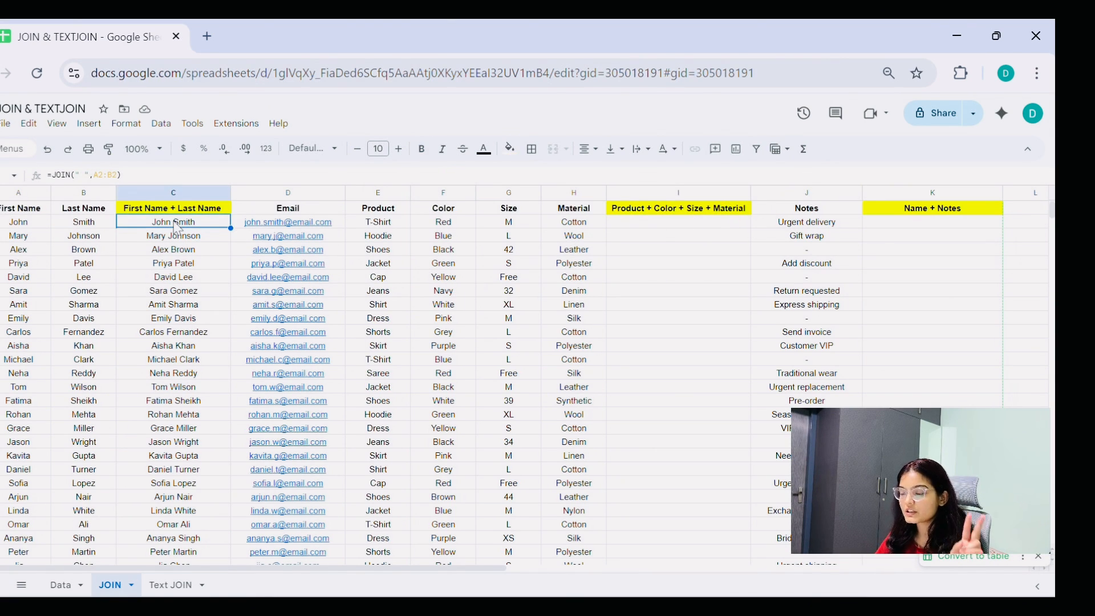
drag(380, 230, 583, 233)
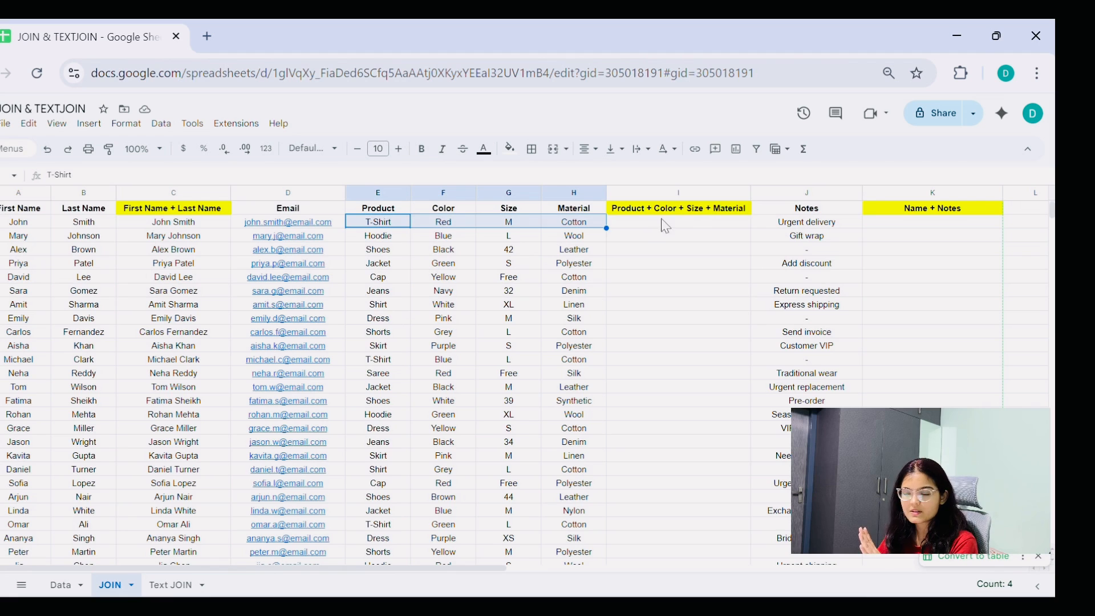
Step: Begin a JOIN formula in I2 with a quoted hyphen as the delimiter, removing the stray space after the equals sign
click(644, 229)
text(= )
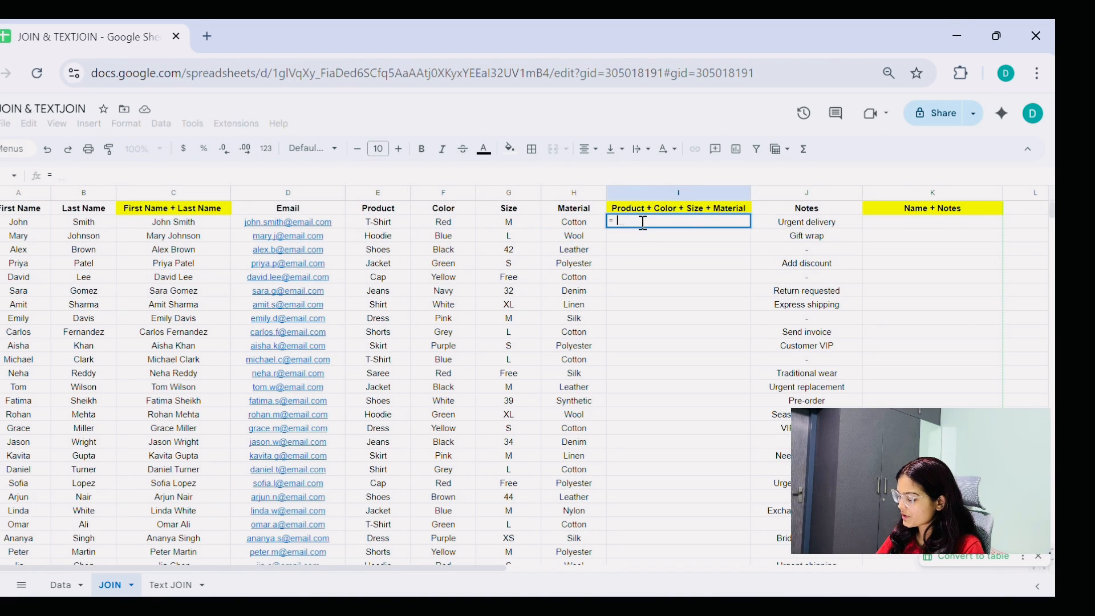
text(JOIN()
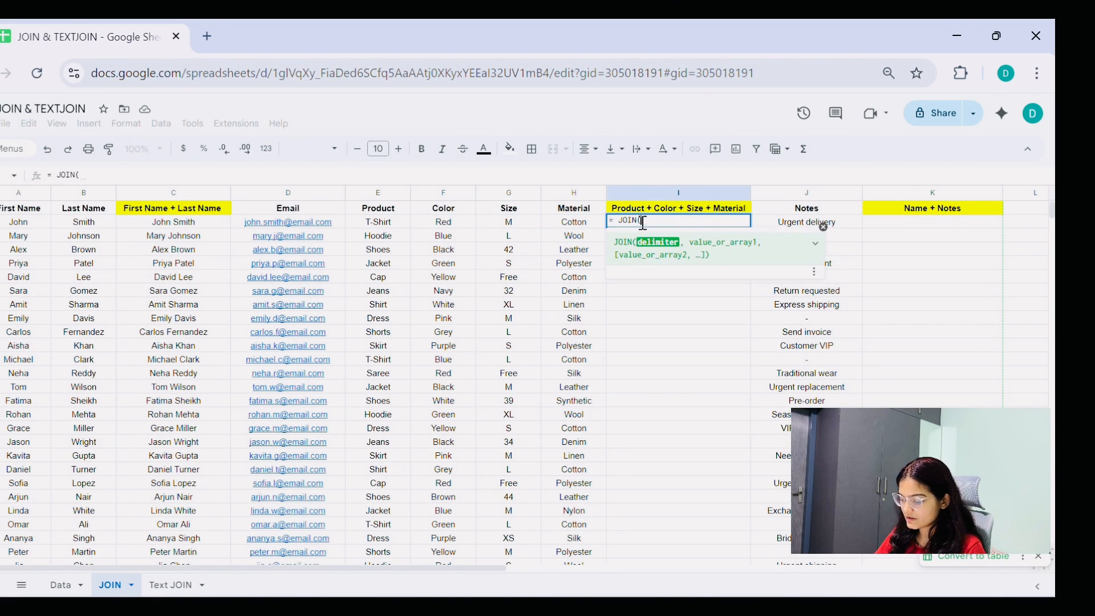
click(620, 220)
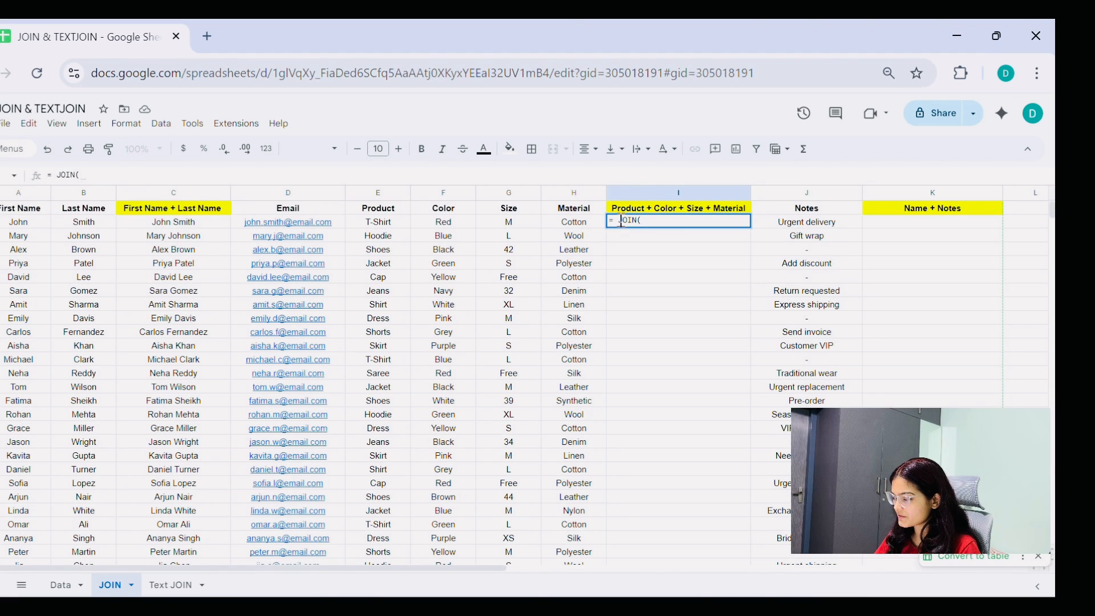
key(BackSpace)
click(637, 221)
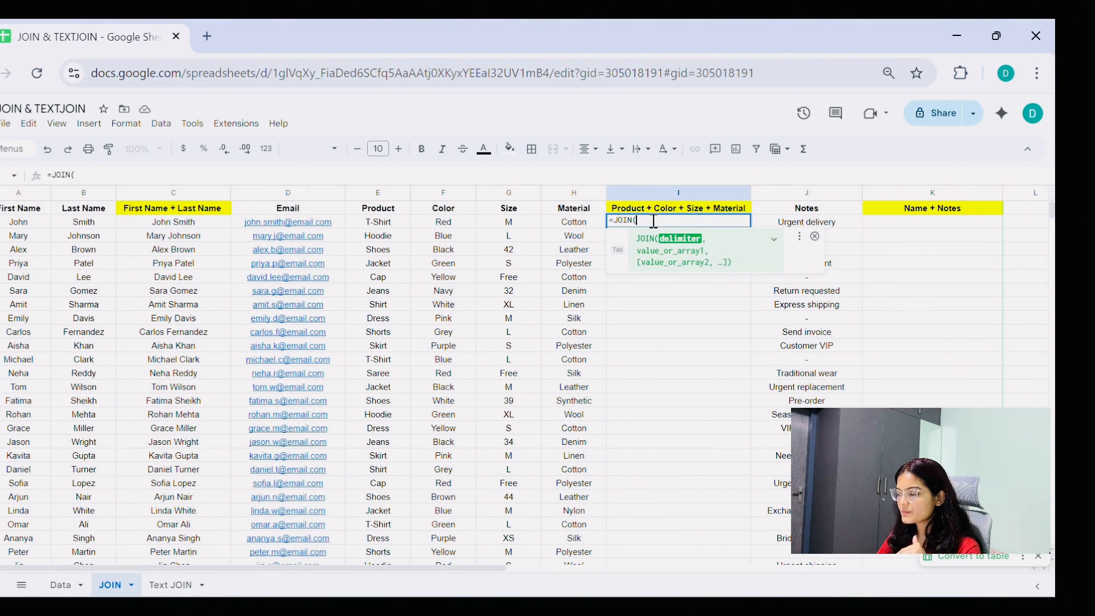
text("-")
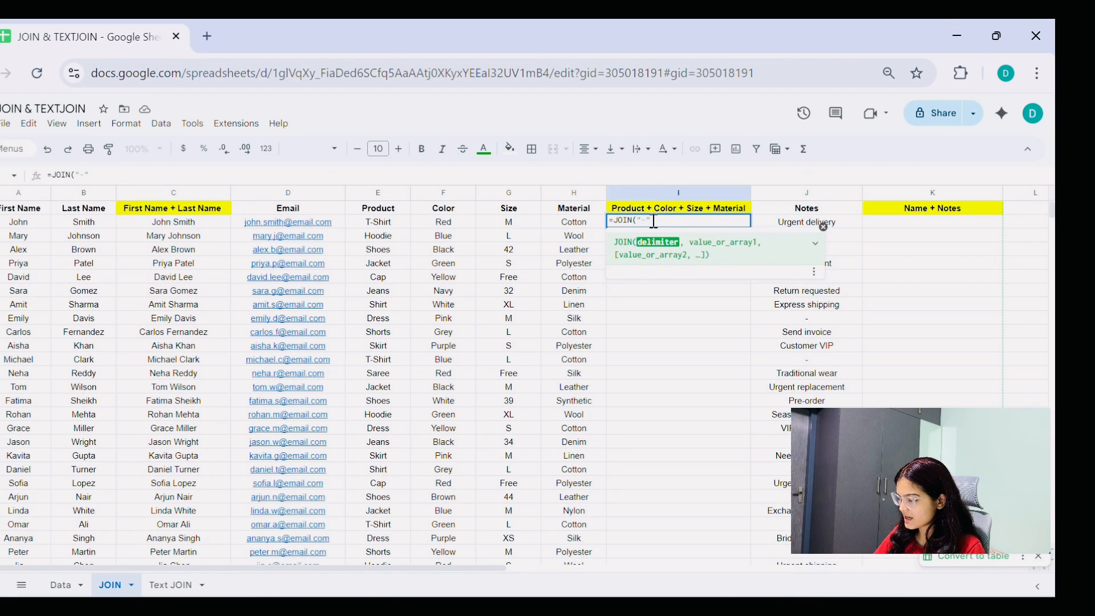
text(,)
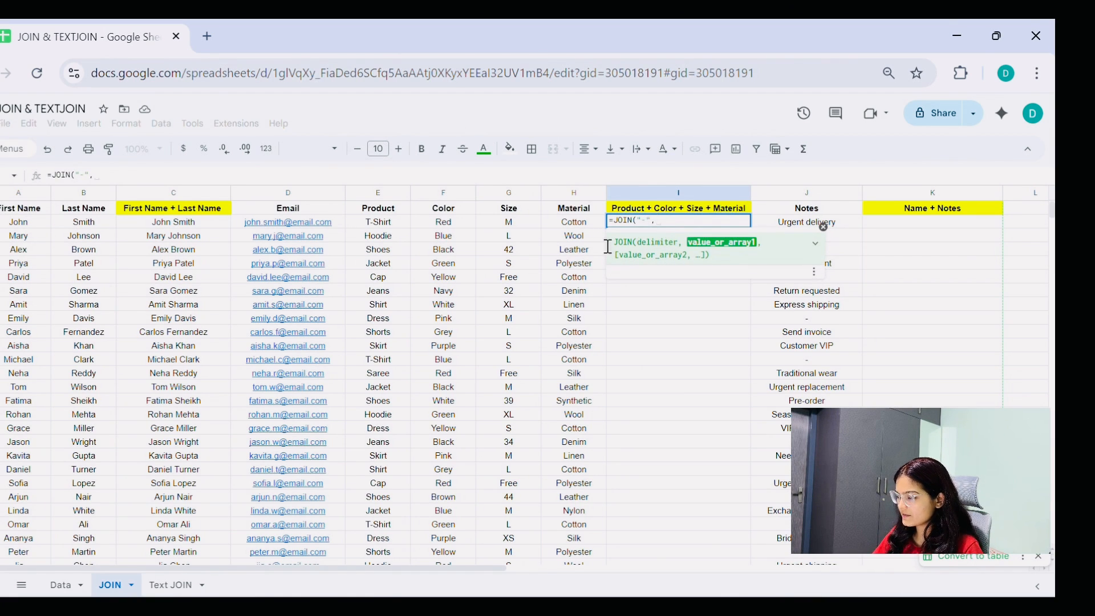
Step: Complete the I2 formula with the separate product, color, size and material cells, giving =JOIN("-",E2,F2,G2,H2)
click(389, 223)
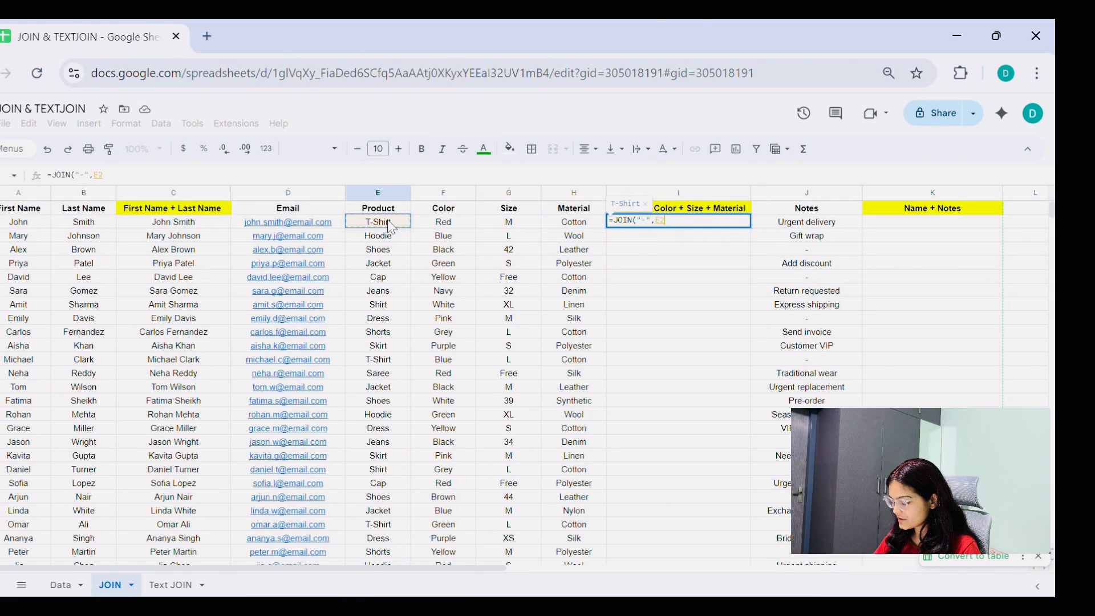
text(,)
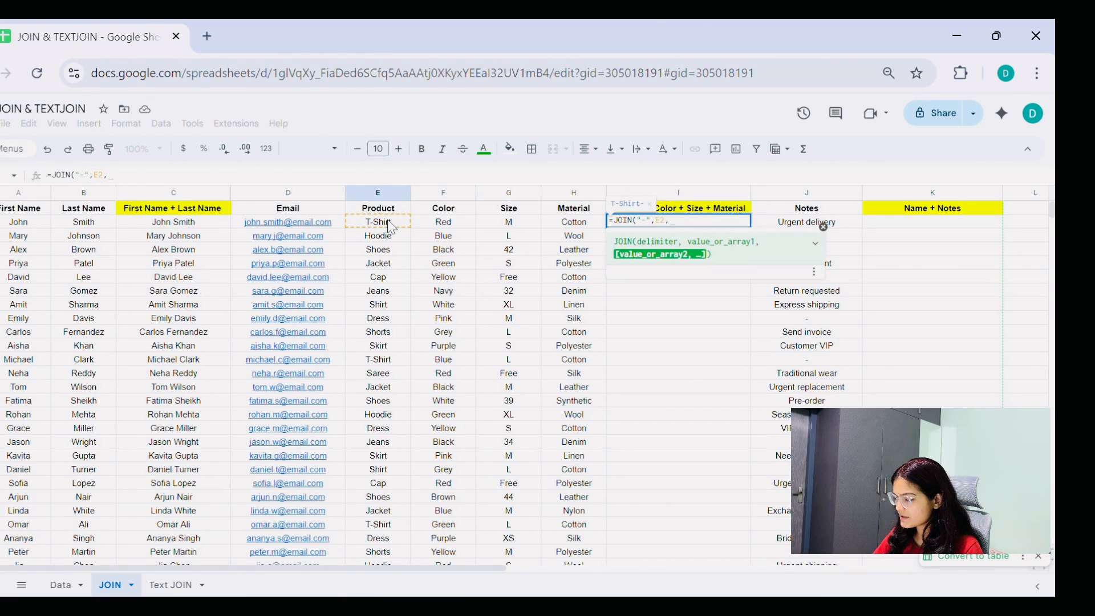
click(450, 226)
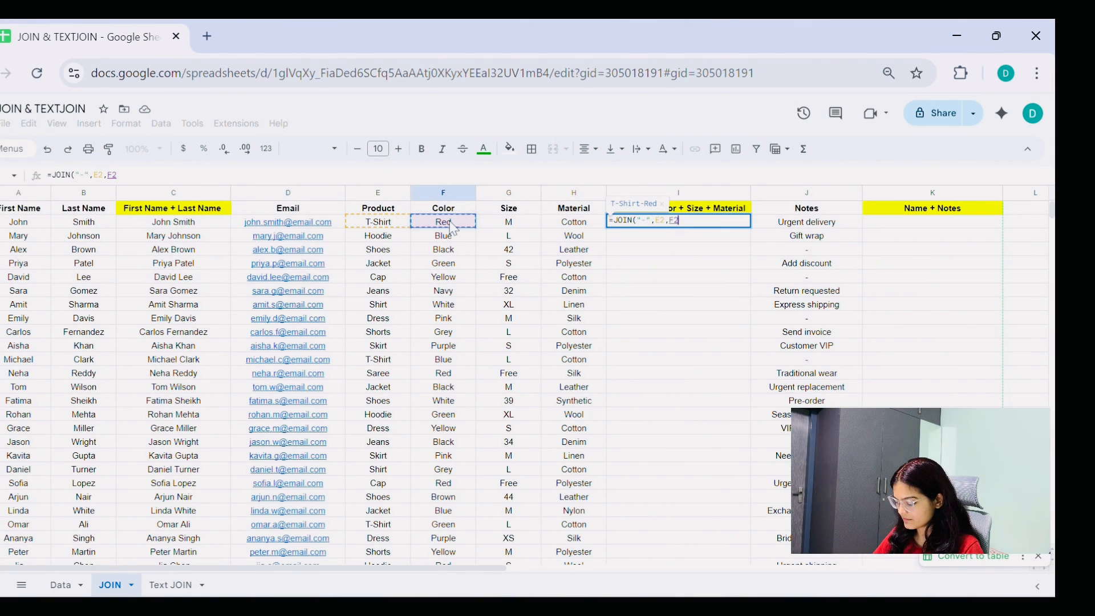
text(,)
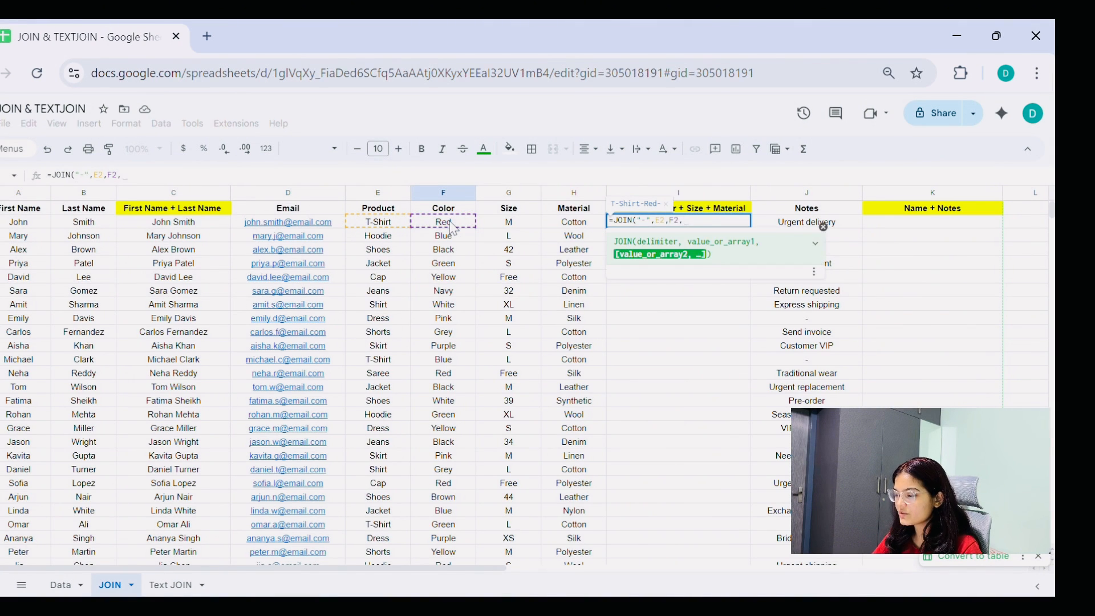
click(519, 227)
text(,)
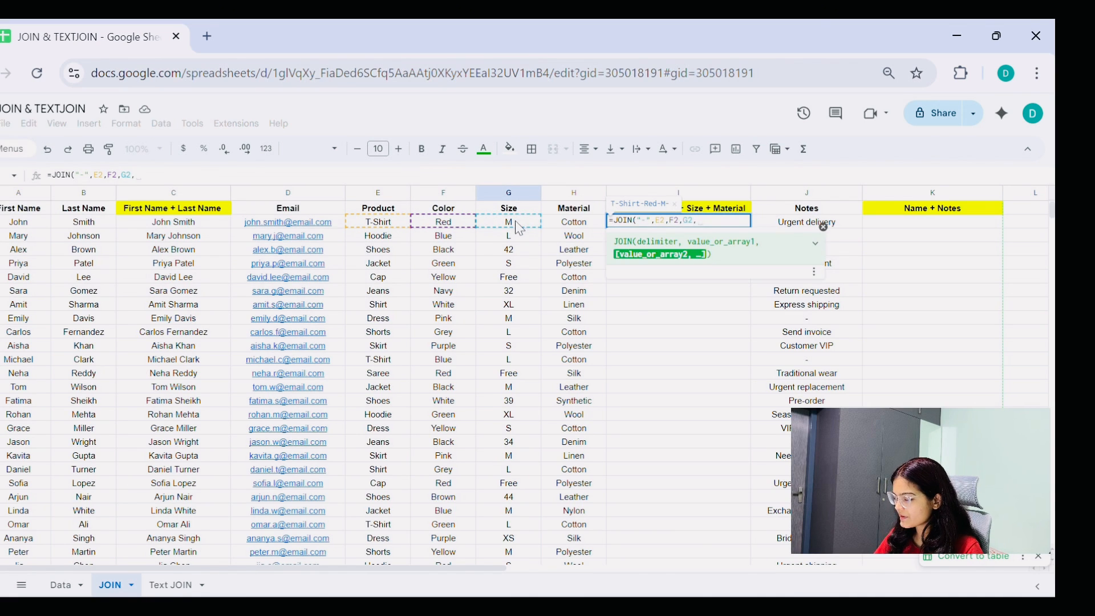
click(584, 226)
text())
key(Return)
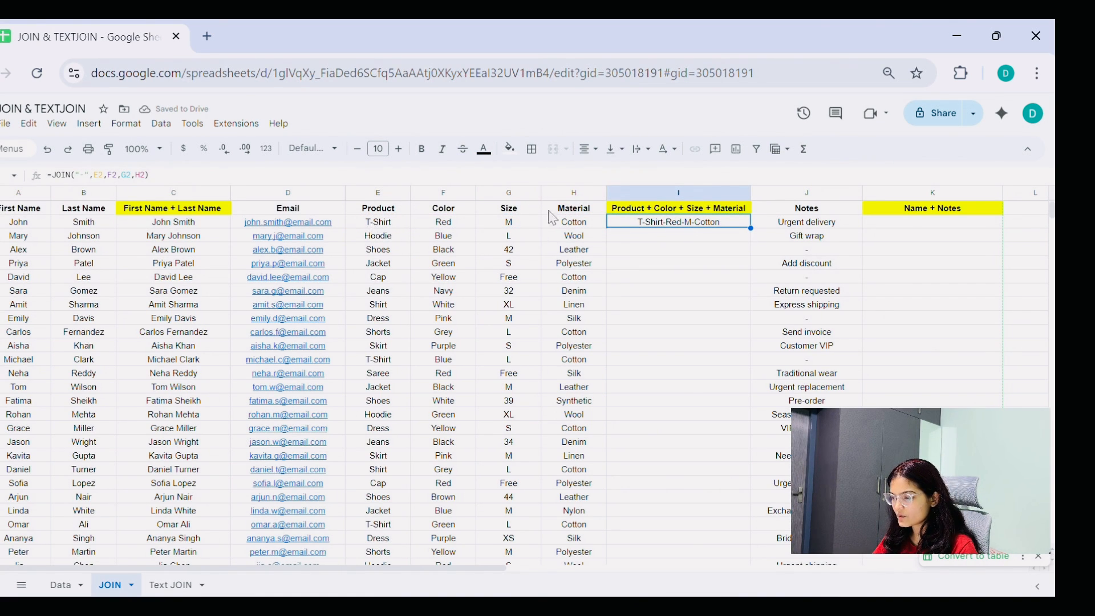
Step: Begin a JOIN formula in I3 of the Product + Color + Size + Material column with a quoted comma as the delimiter
click(689, 231)
double_click(671, 234)
text(=JOIN()
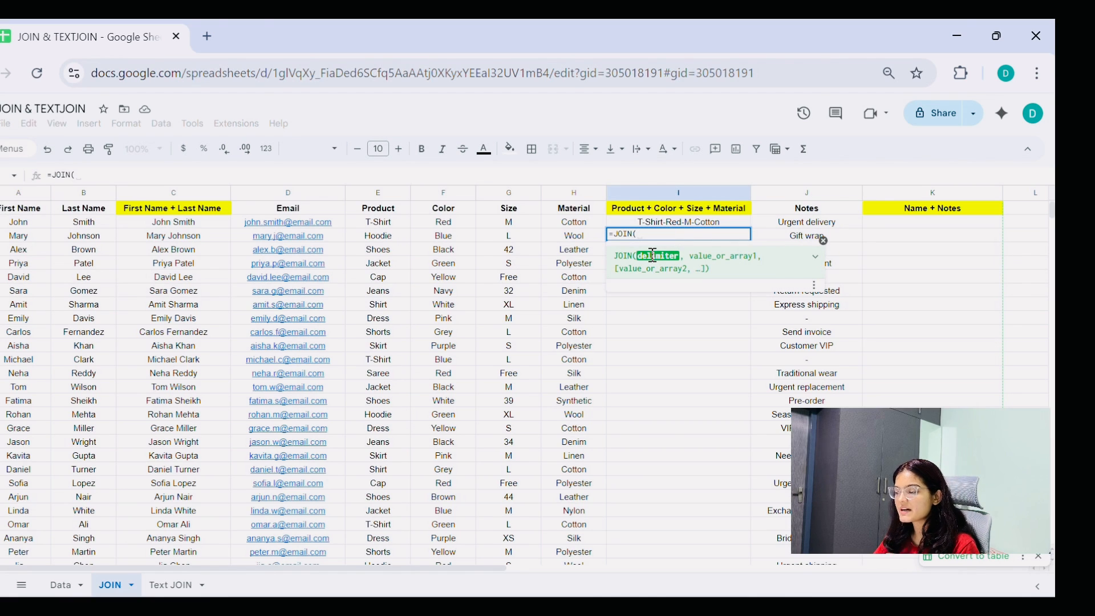
text(",")
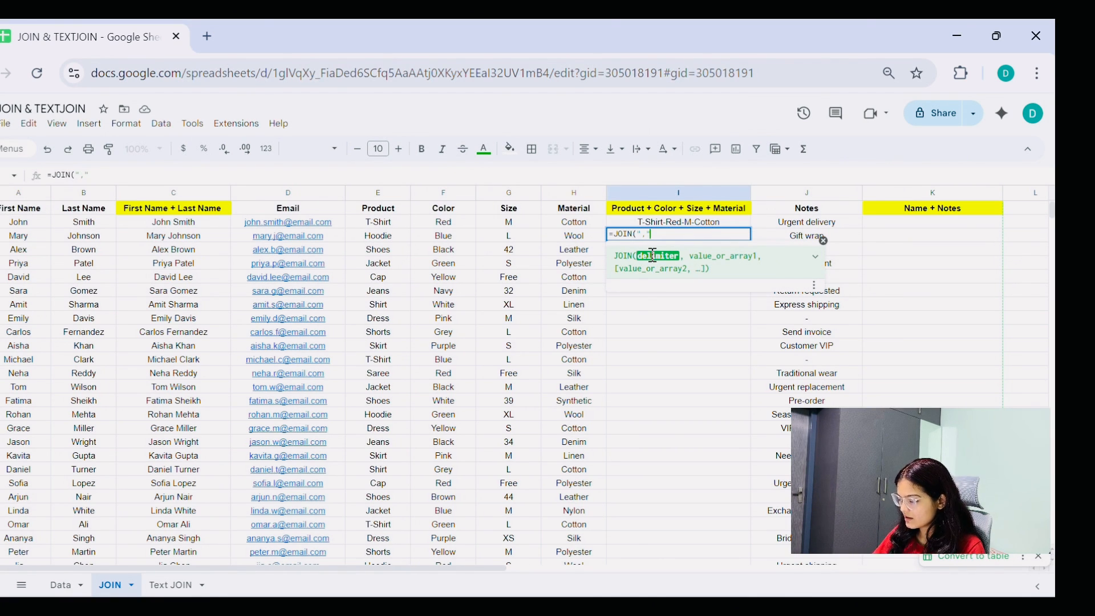
text(,)
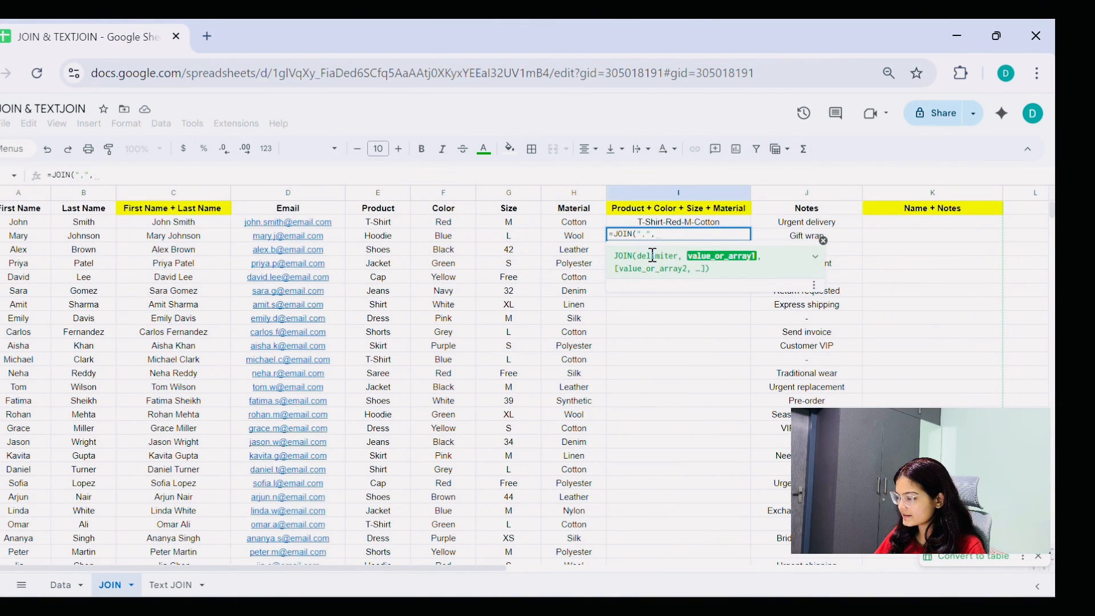
Step: Complete the I3 formula with the separate product, color, size and material cells, giving =JOIN(",",E3,F3,G3,H3)
click(381, 243)
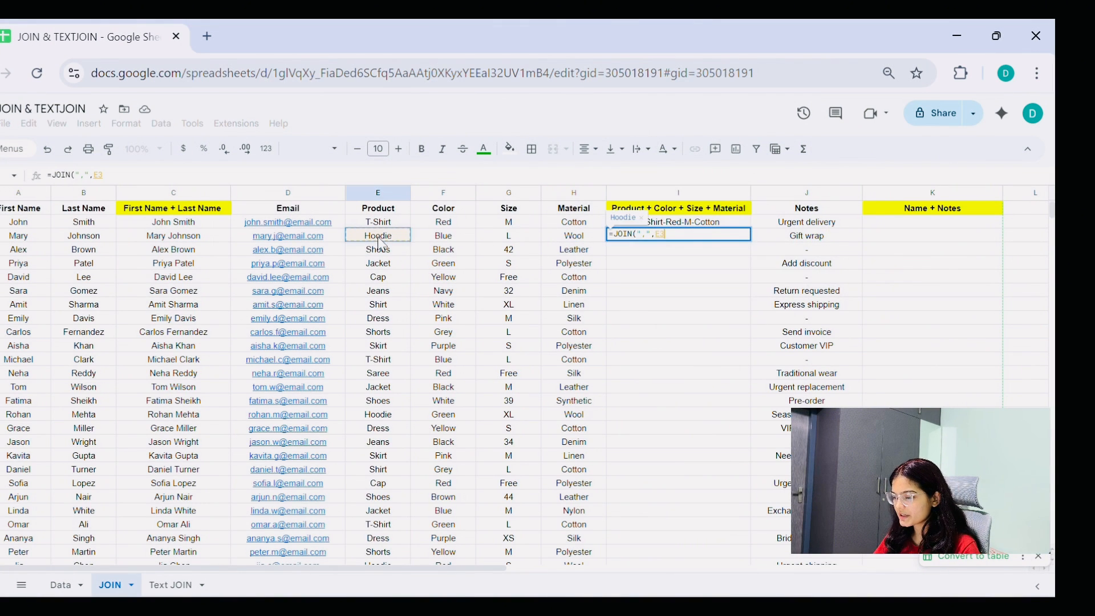
text(,)
click(442, 243)
text(,)
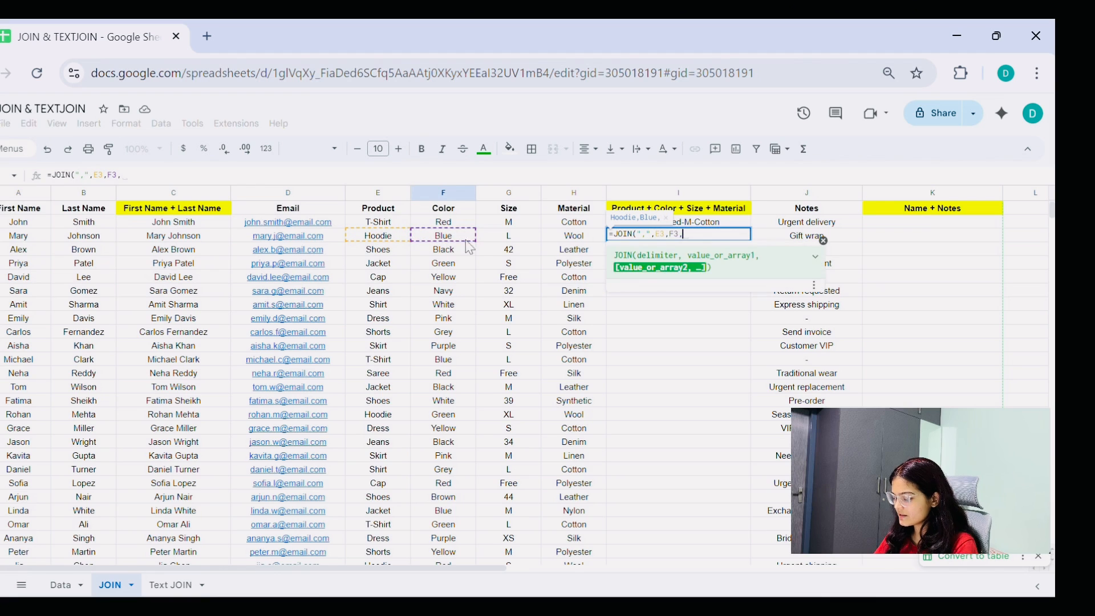
click(509, 241)
text(,)
click(568, 233)
text(,)
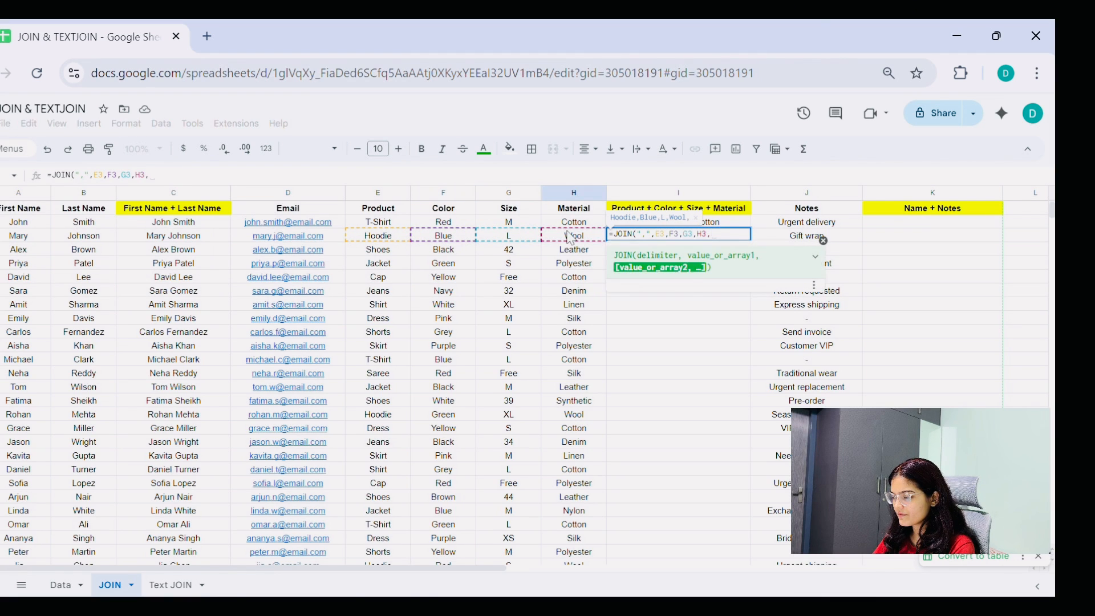
key(BackSpace)
key(Return)
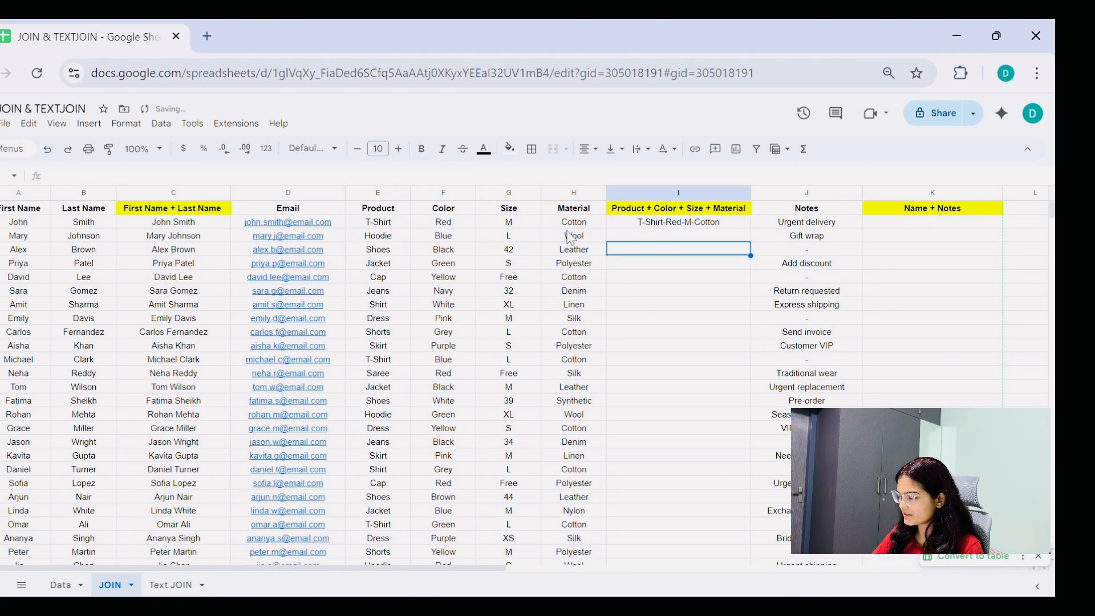
Step: Replace the hyphen formula in I2 with a copy of I3's comma-delimited JOIN formula and compare the two cells
click(650, 236)
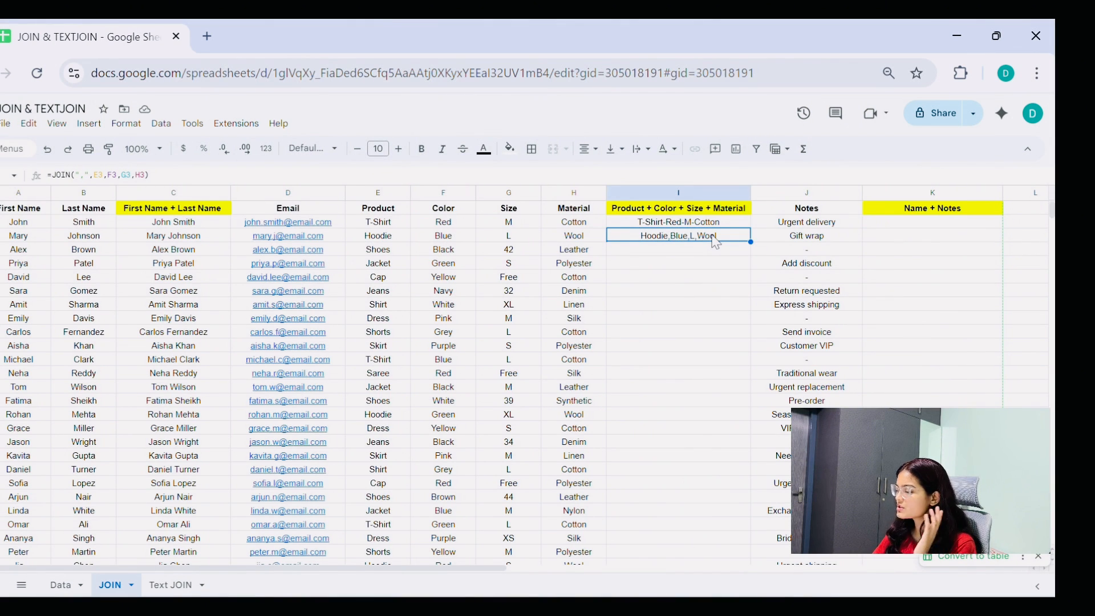
key(ctrl+c)
click(672, 226)
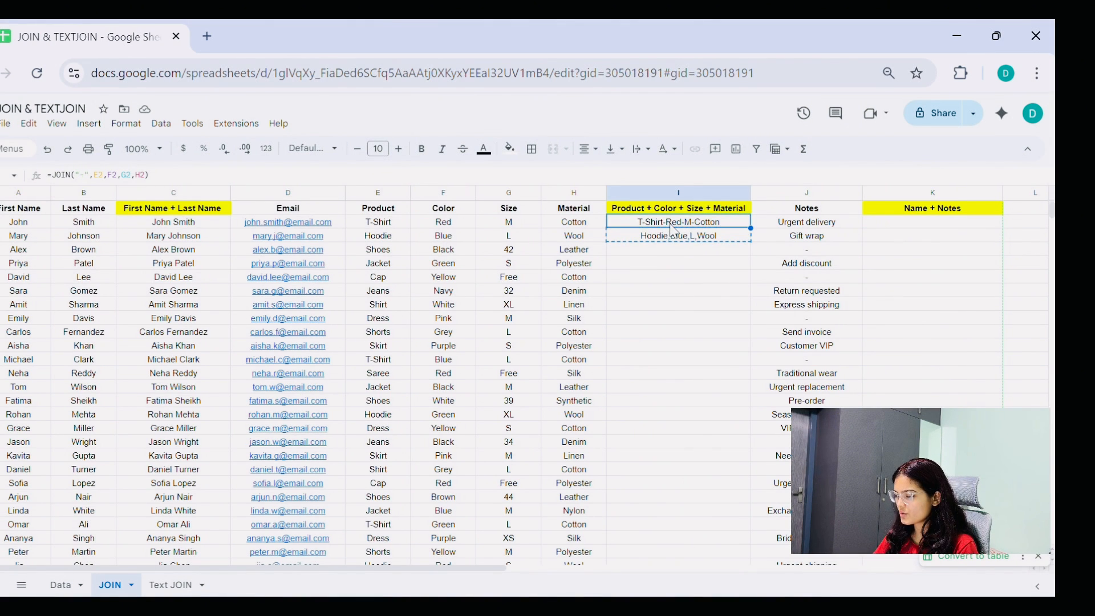
key(ctrl+v)
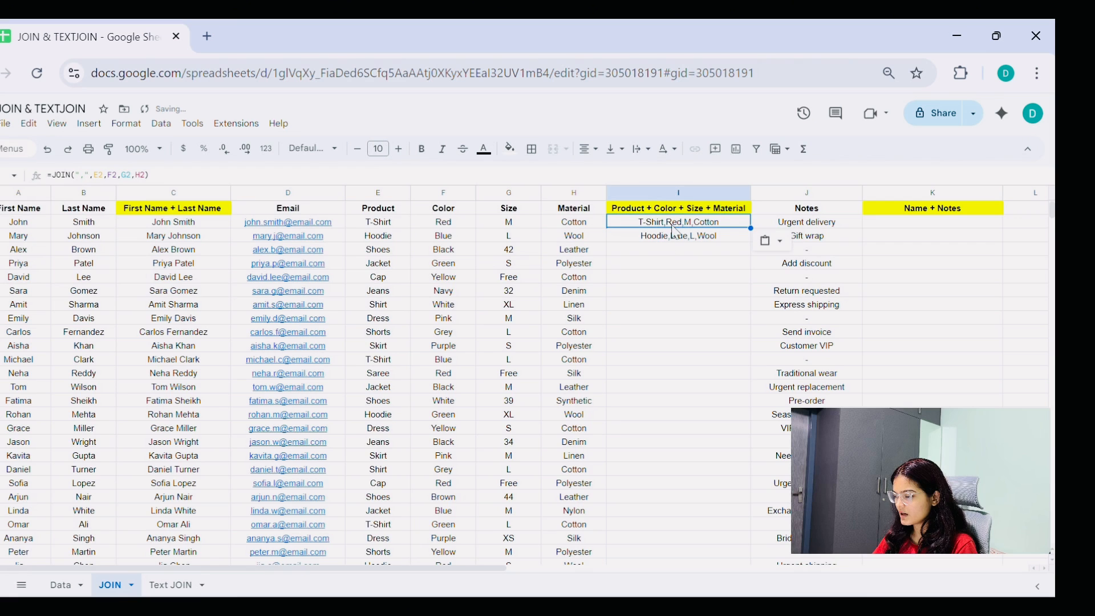
click(658, 238)
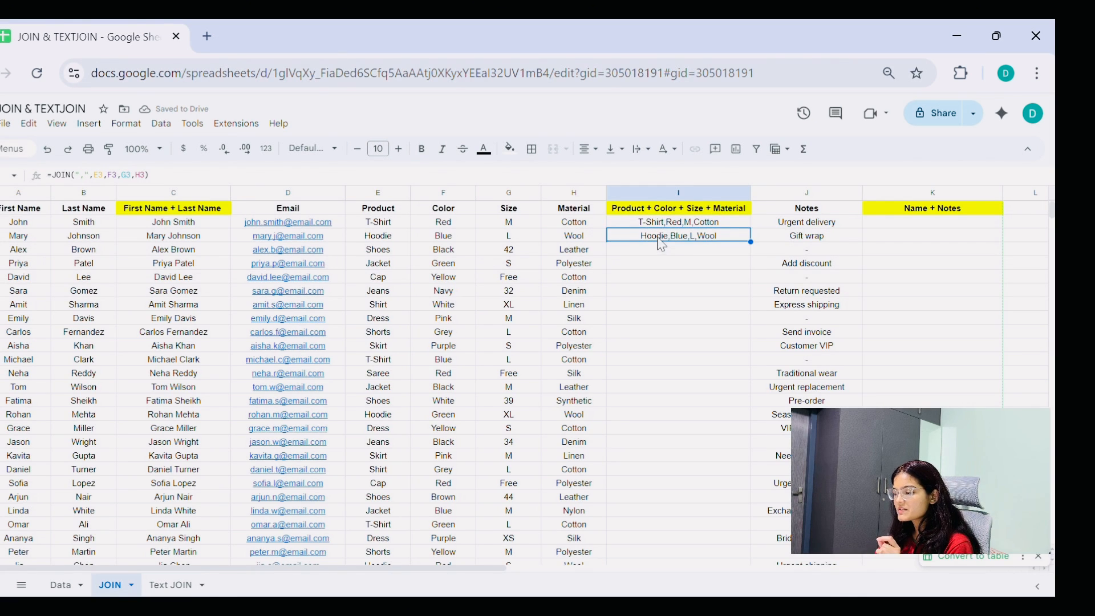
click(652, 223)
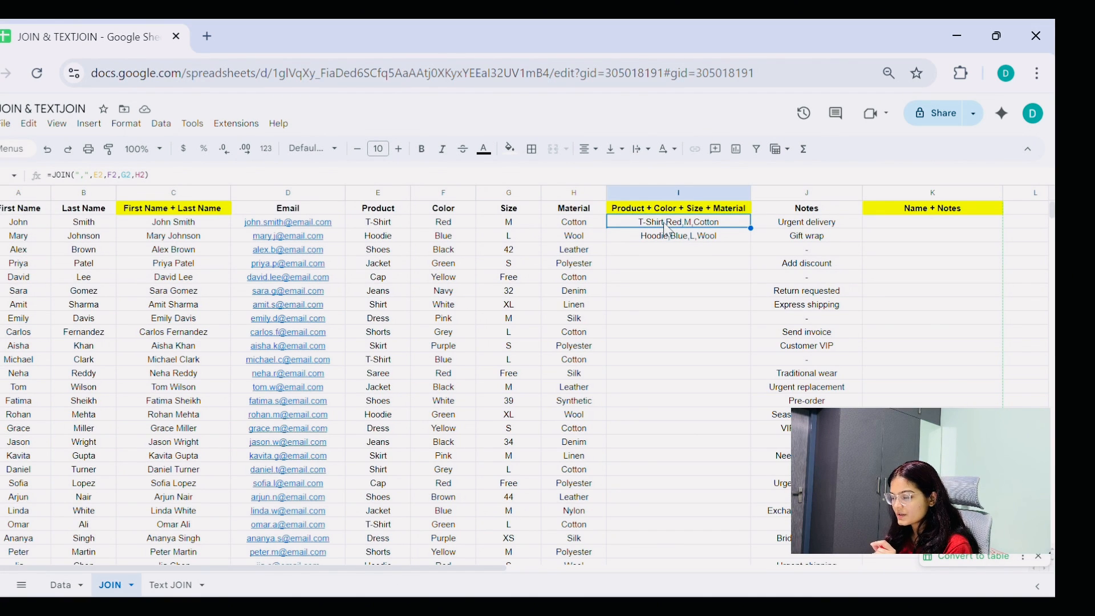
Step: Copy the I3 JOIN formula down the Product + Color + Size + Material column to the last data row, I31
click(673, 239)
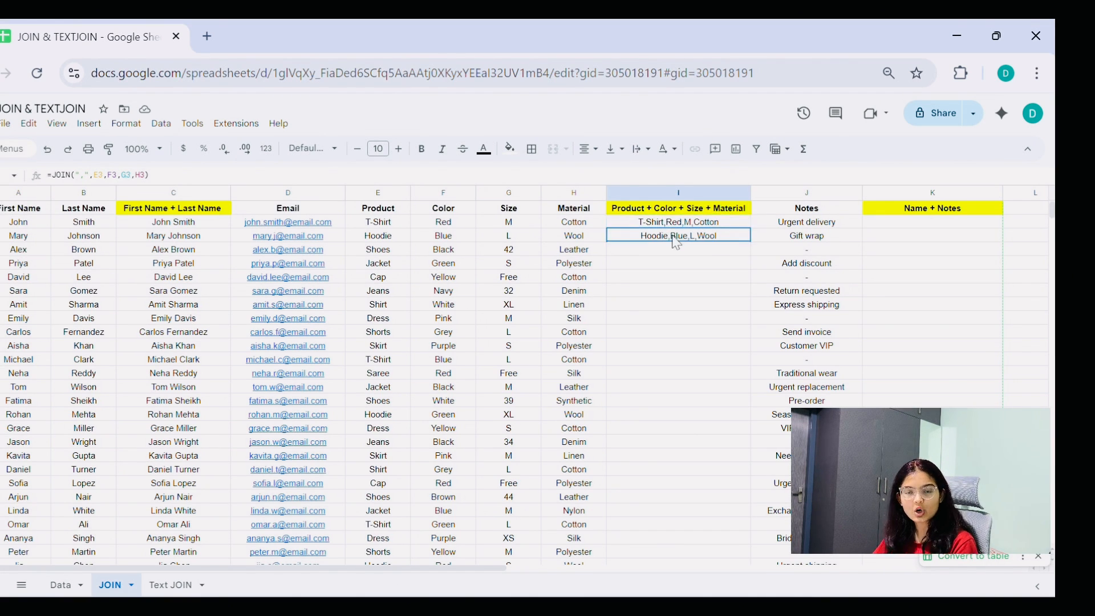
key(ctrl+c)
key(Left)
key(ctrl+Down)
key(Right)
key(ctrl+shift+Up)
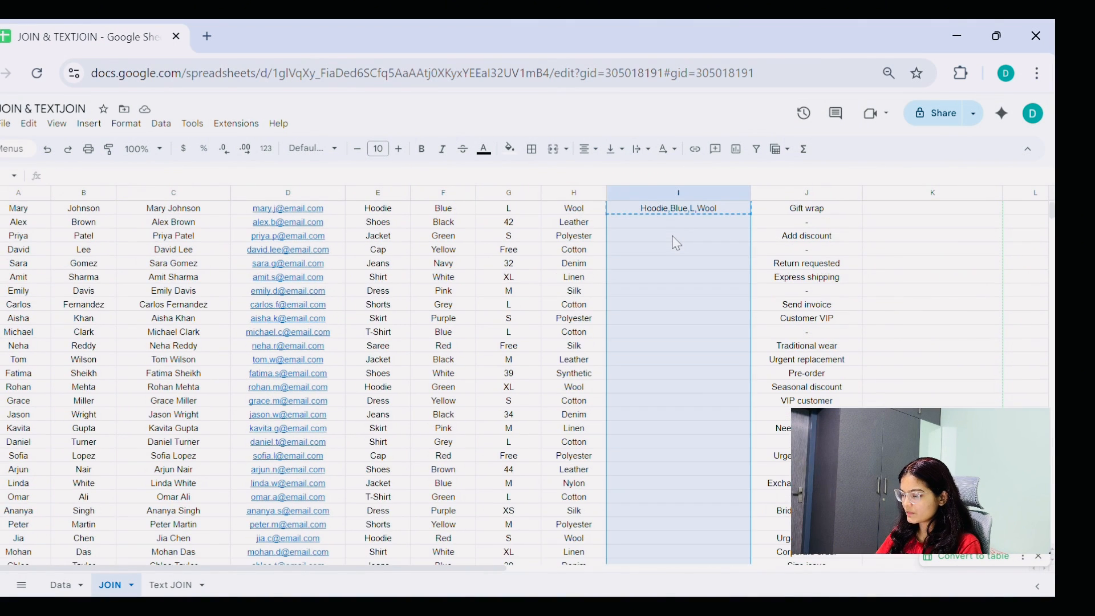
key(ctrl+v)
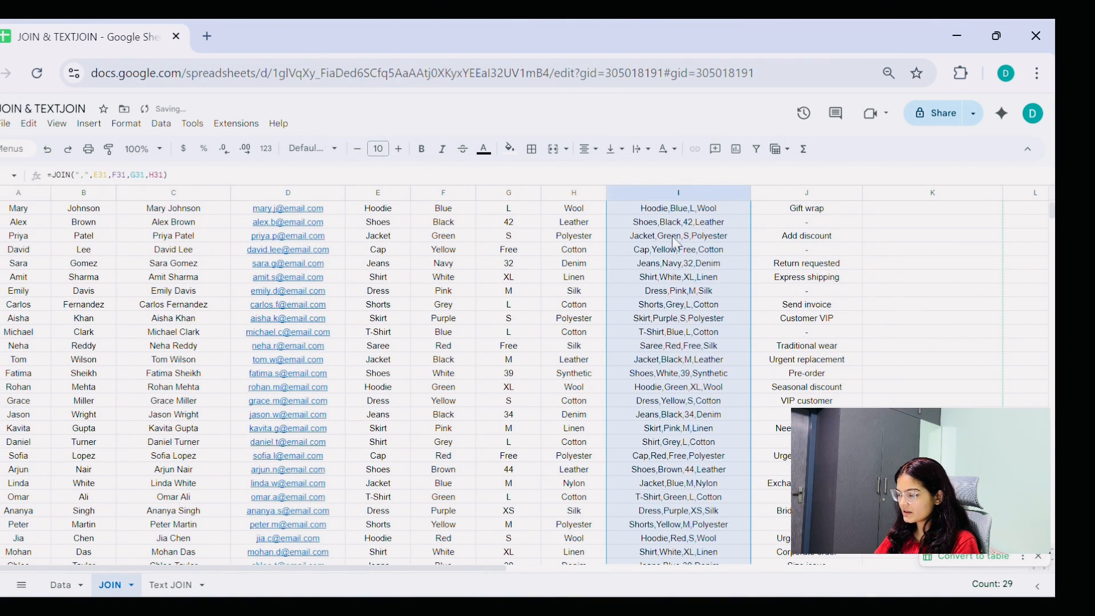
Step: Check the joined product details throughout the Product + Color + Size + Material column, ending at its header
scroll(677, 242, up, 1)
scroll(673, 297, down, 2)
click(669, 375)
double_click(664, 371)
click(683, 410)
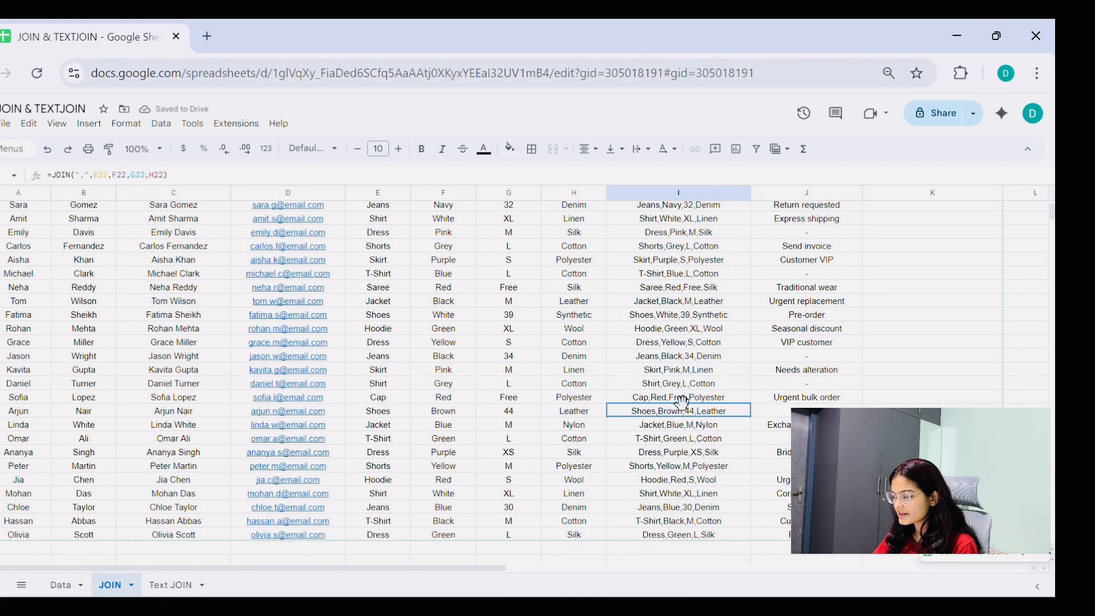
scroll(683, 407, up, 3)
key(ctrl+Up)
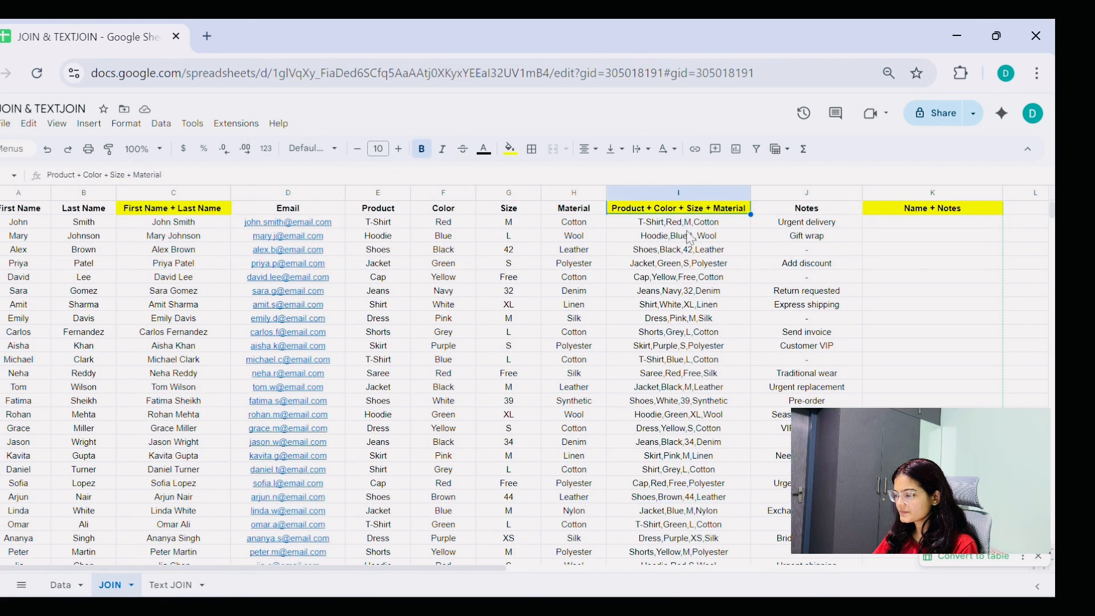
Step: Review the Name + Notes header and its possible source columns: First Name, Last Name, First Name + Last Name, and Notes
click(800, 226)
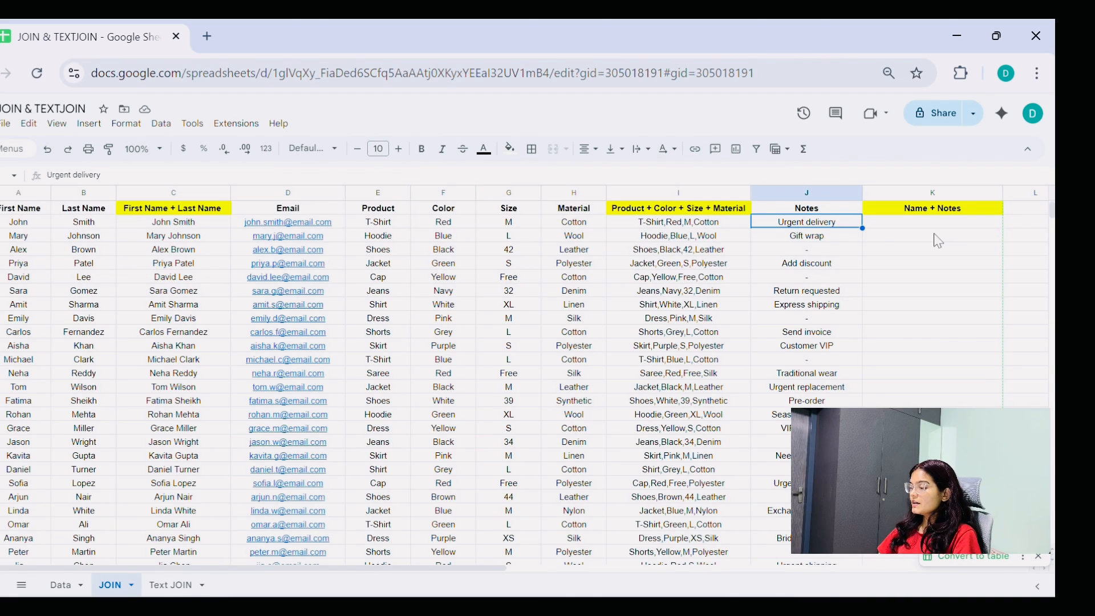
click(917, 210)
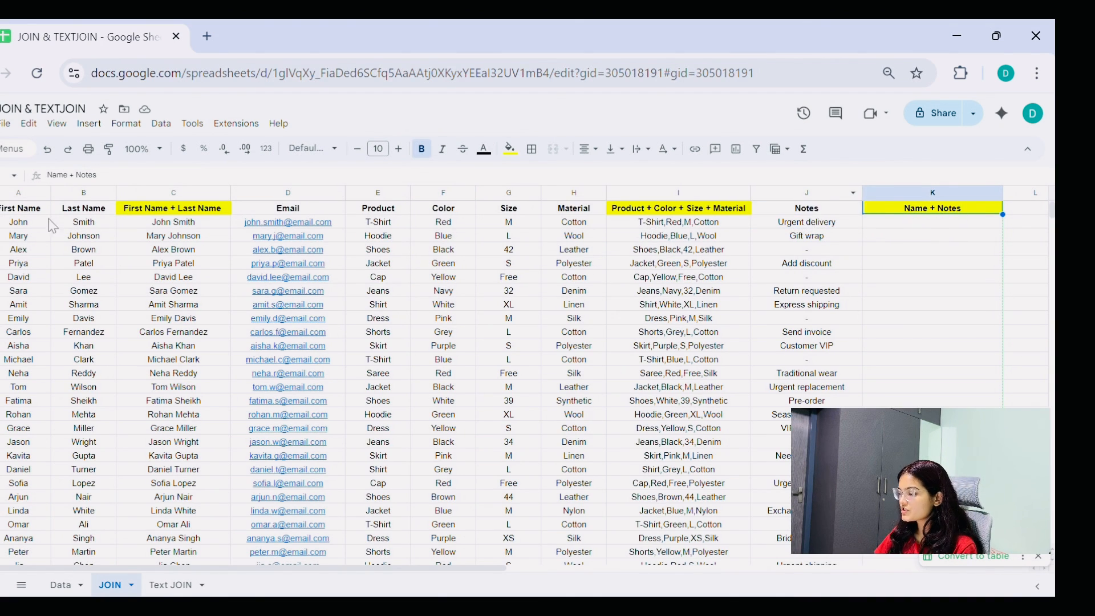
click(19, 194)
click(137, 194)
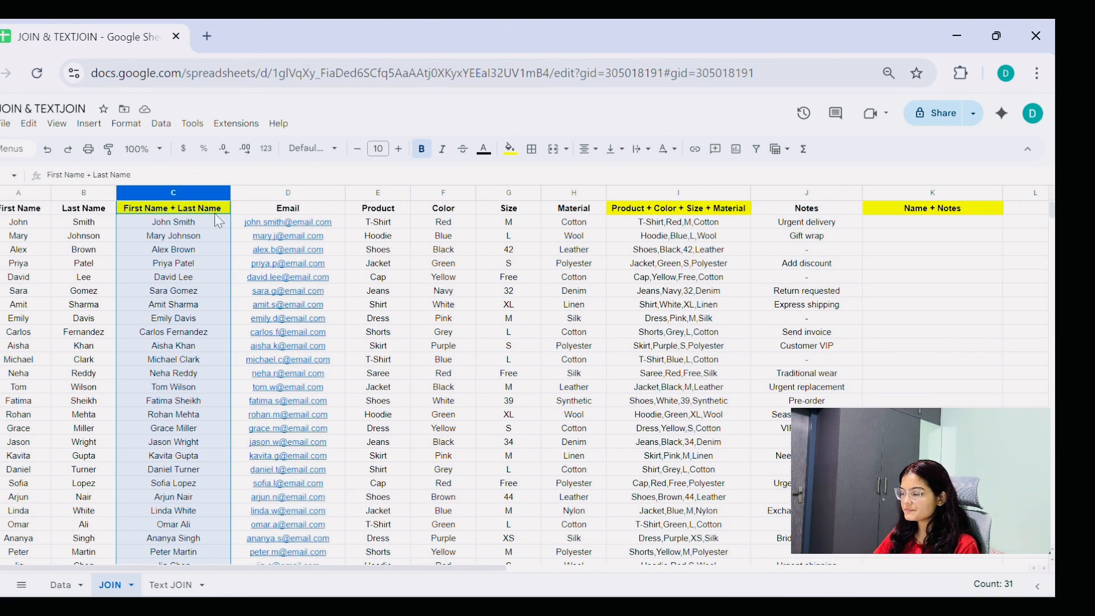
click(5, 193)
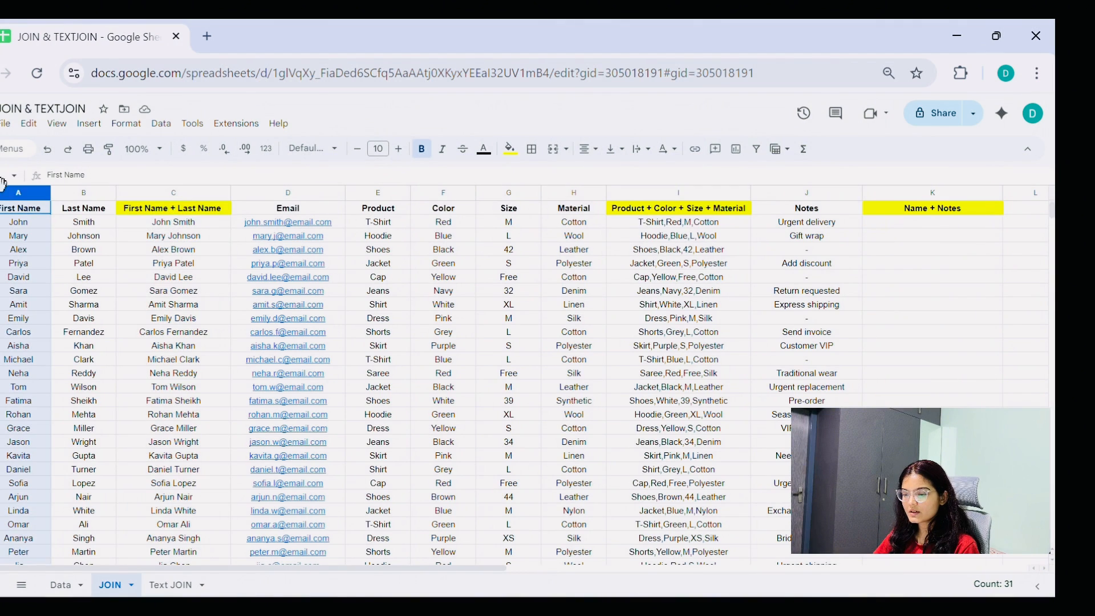
click(70, 190)
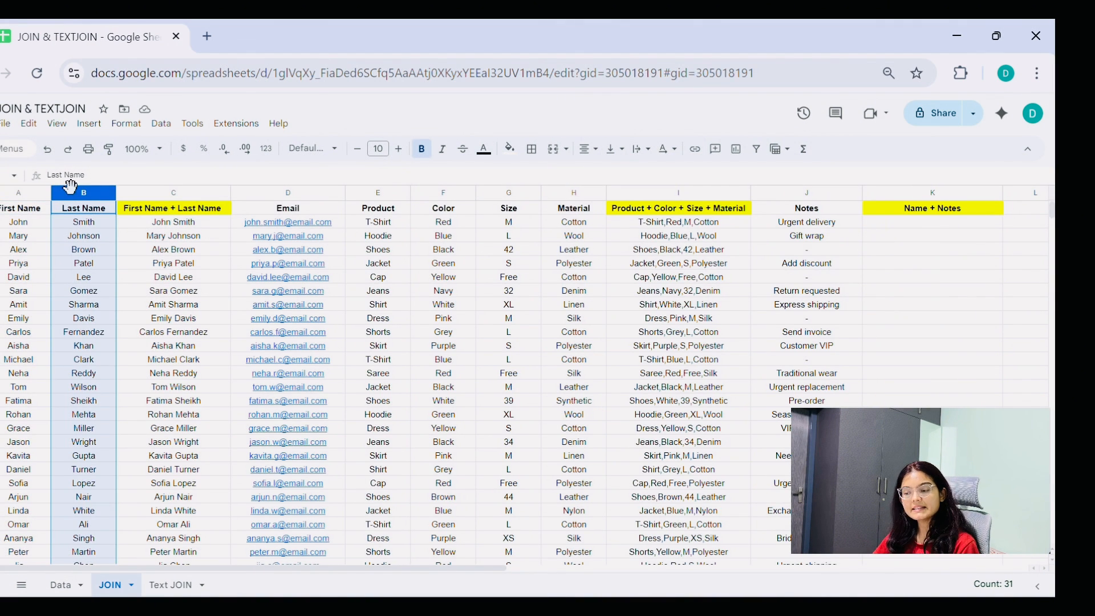
click(801, 191)
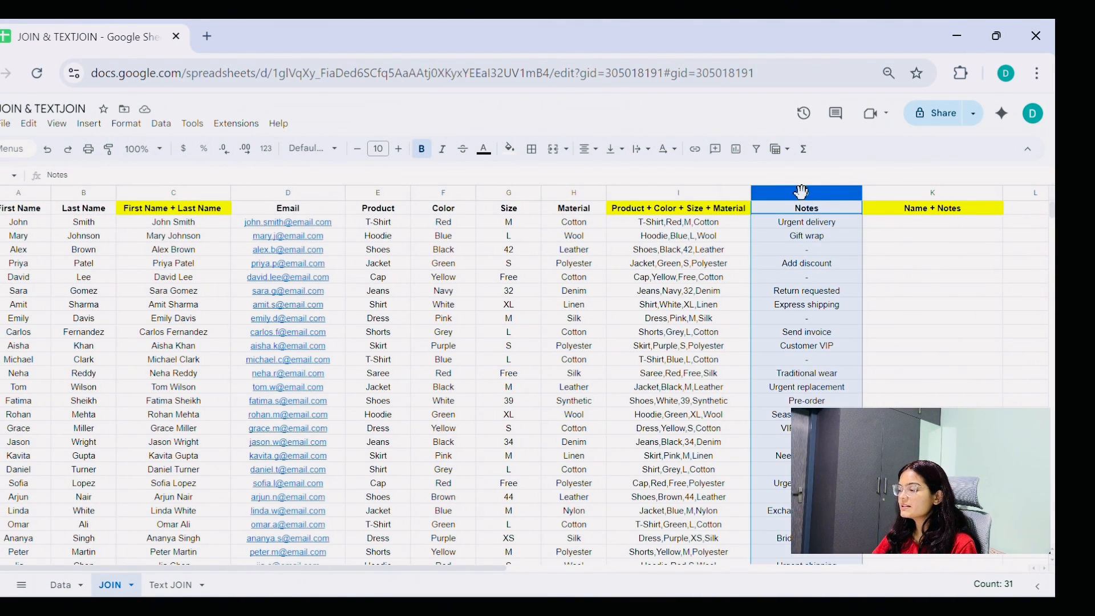
Step: Enter a plain-text sample in K2 combining the full name from C2, a spaced hyphen and the J2 note "Urgent delivery"
click(911, 227)
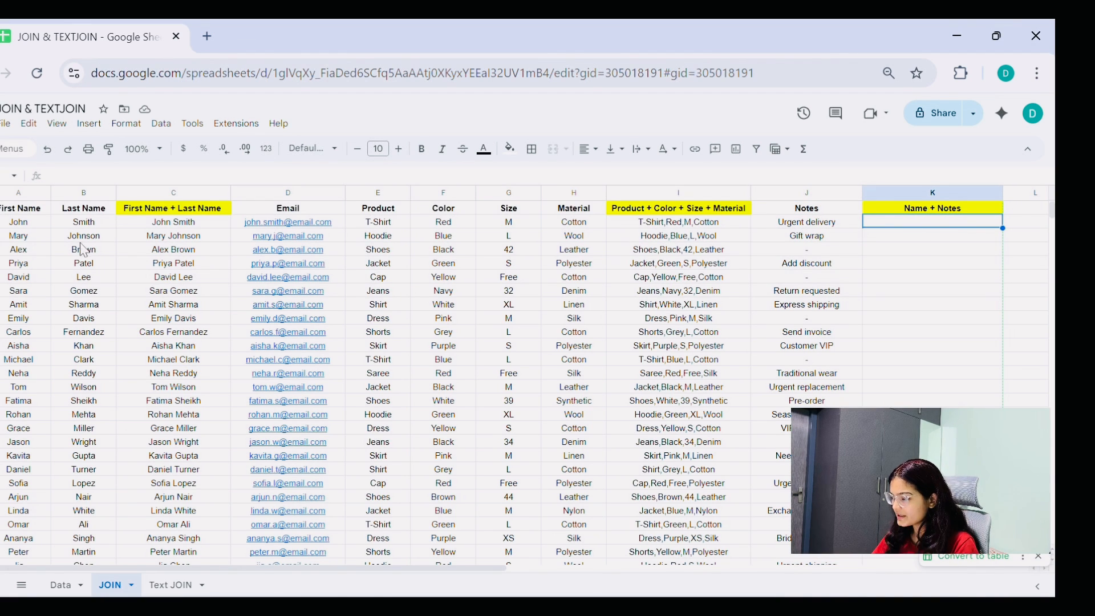
click(163, 228)
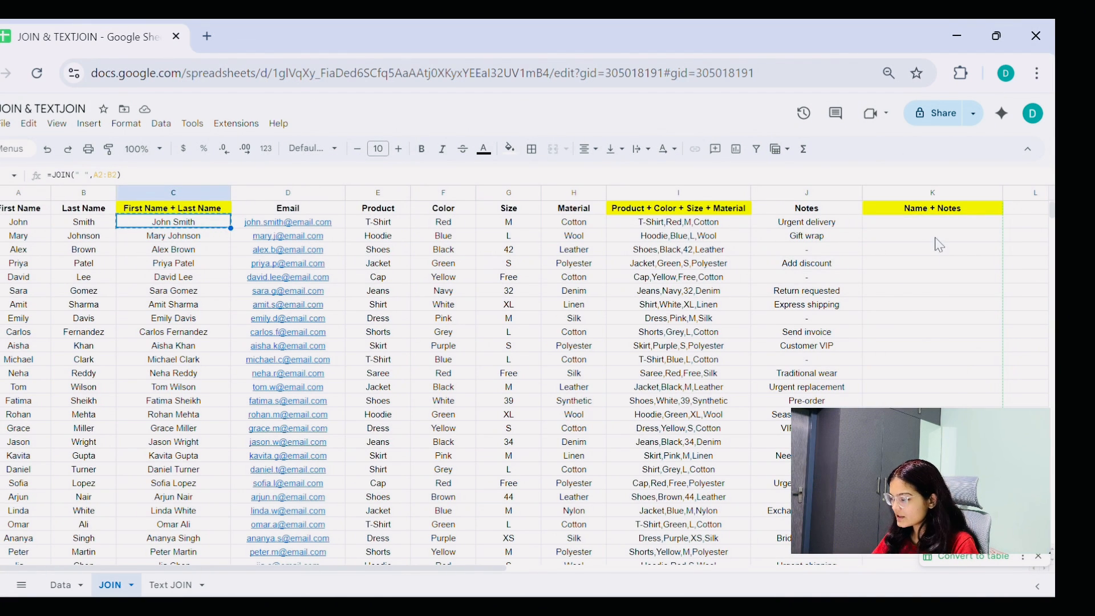
double_click(900, 221)
text(John Smith)
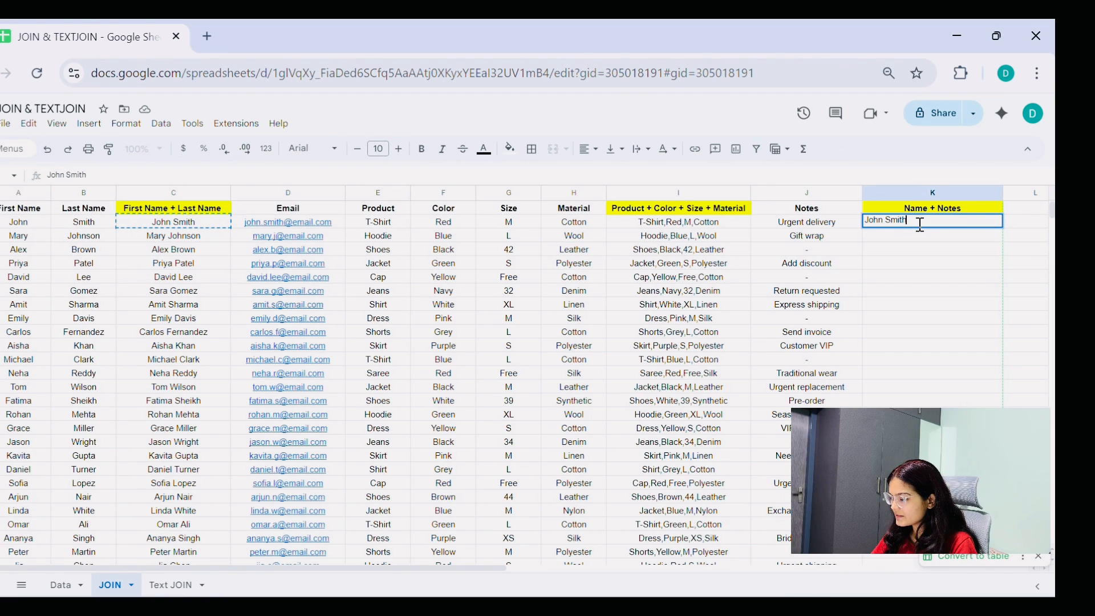
text(-)
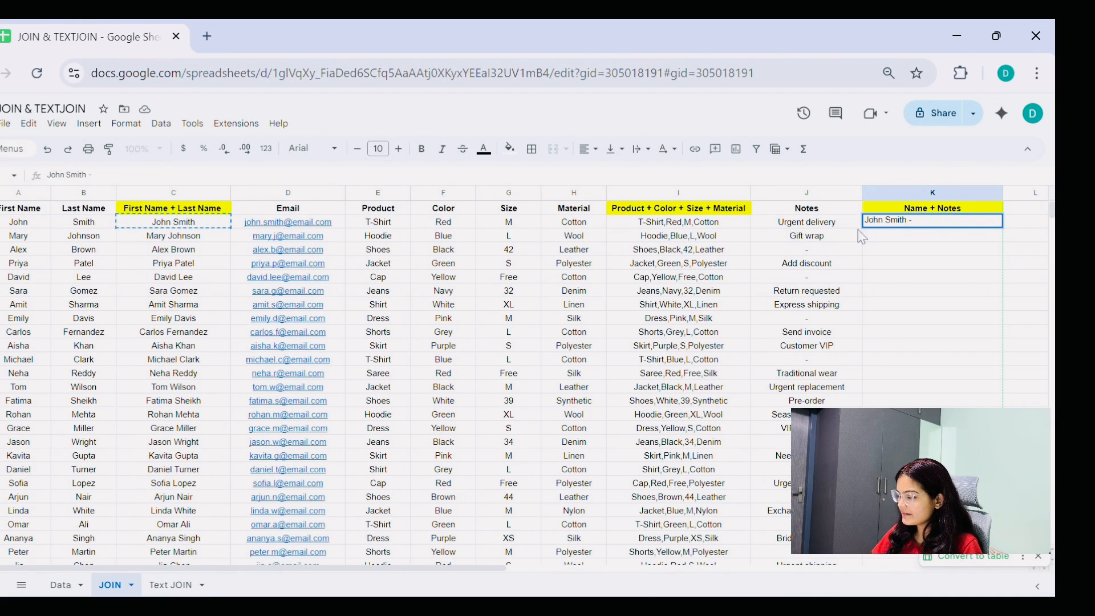
click(810, 226)
double_click(923, 221)
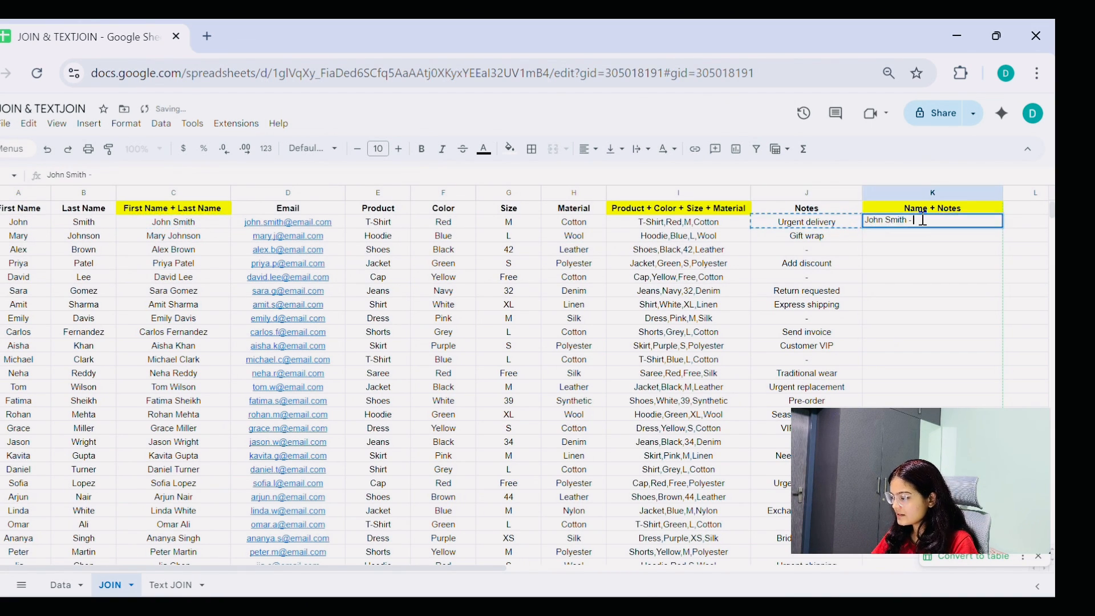
text(Urgent delivery)
key(Return)
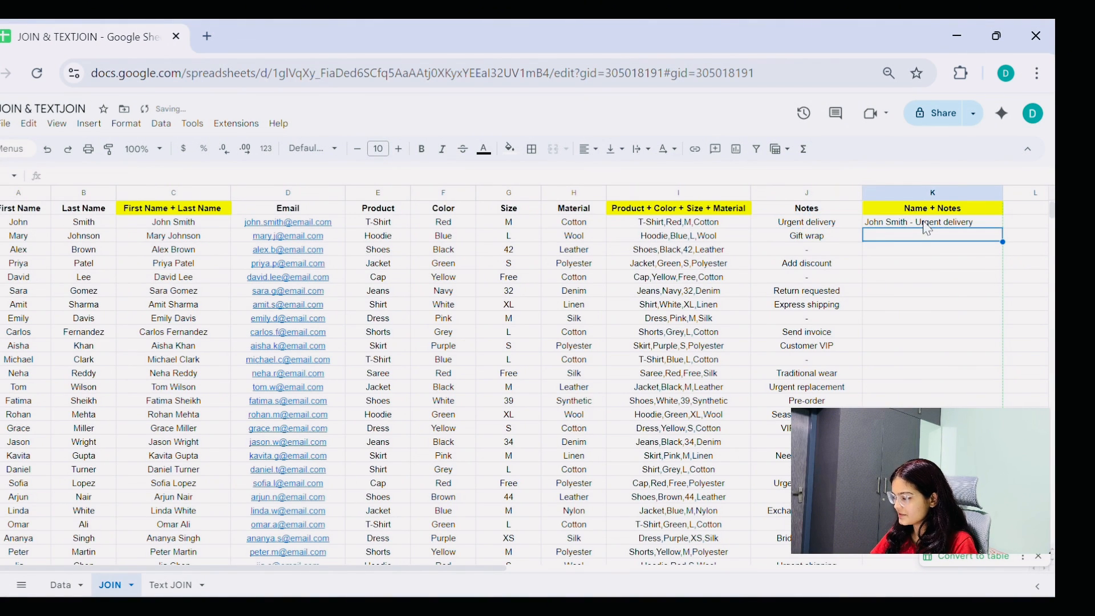
Step: Compare the sample text in K2 with the combined name column and the separate name cells A2 and B2, leaving K2 unedited
click(908, 226)
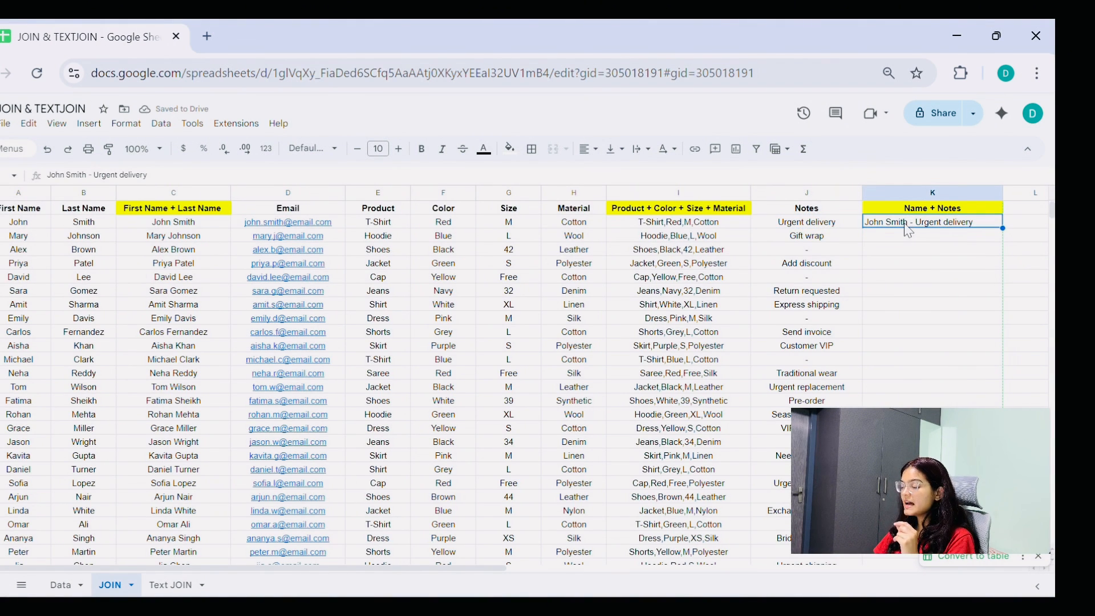
click(169, 193)
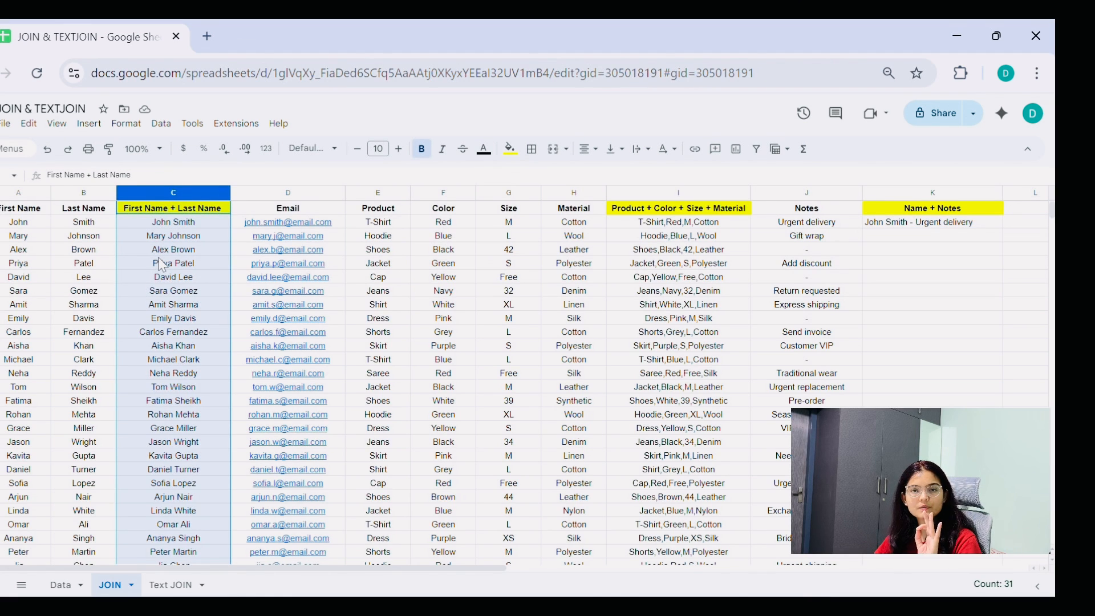
click(20, 225)
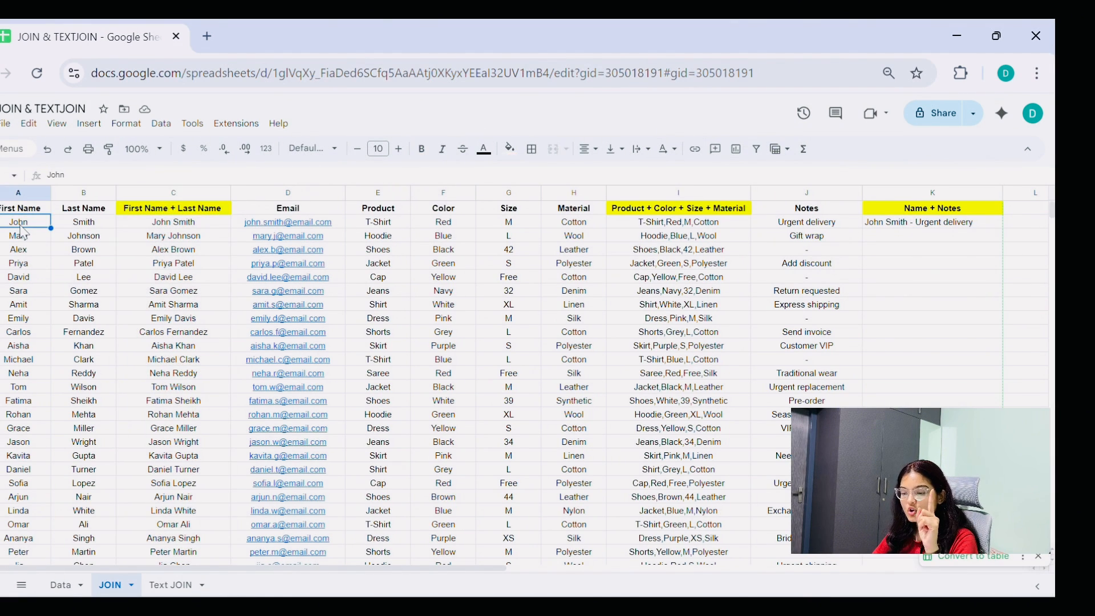
click(74, 226)
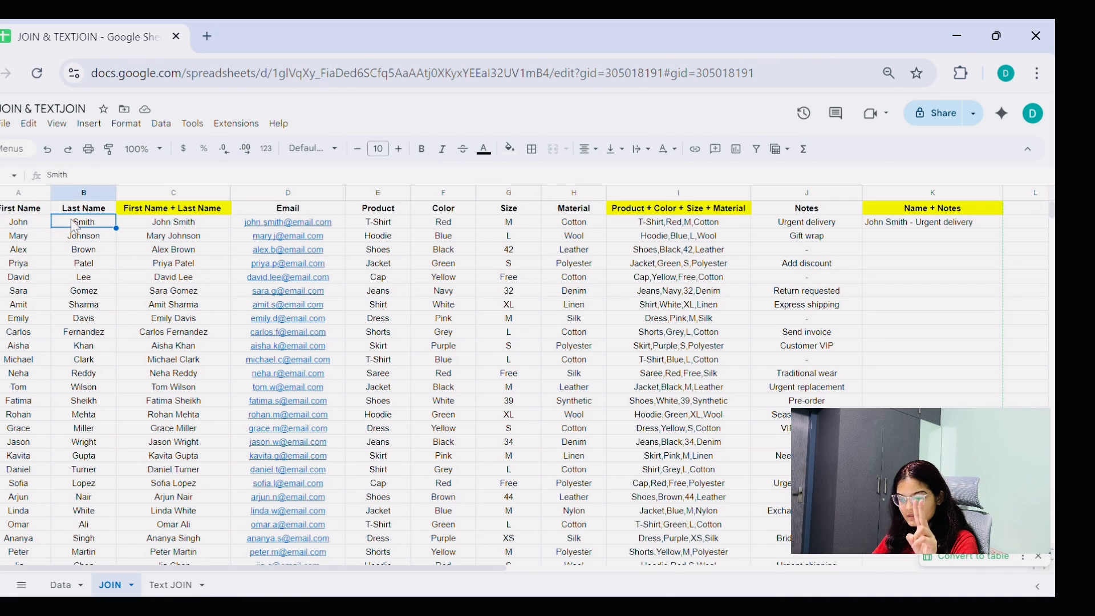
double_click(886, 223)
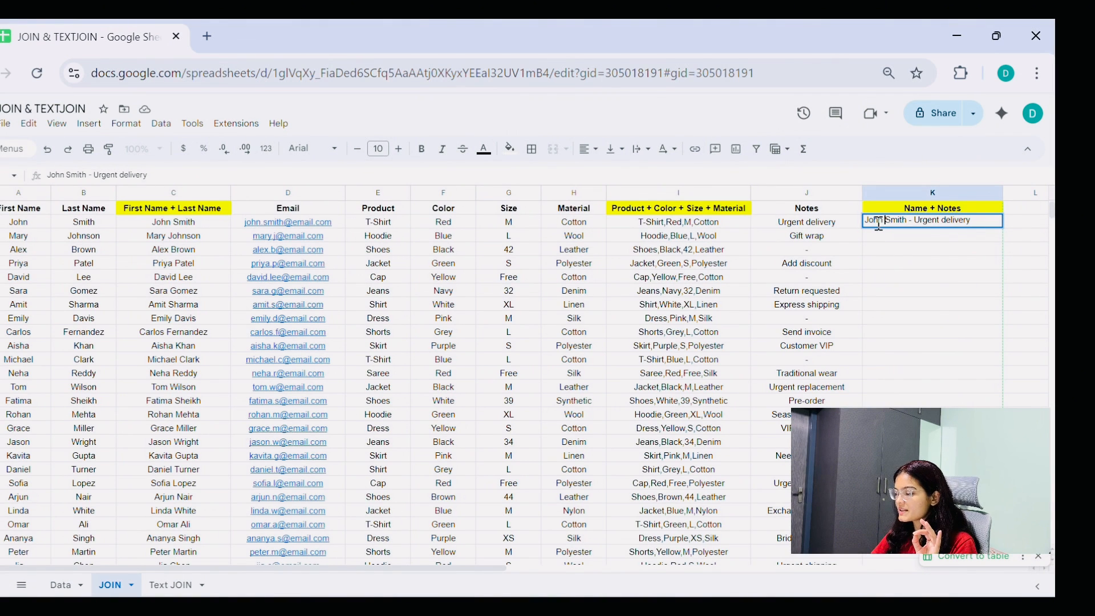
key(Escape)
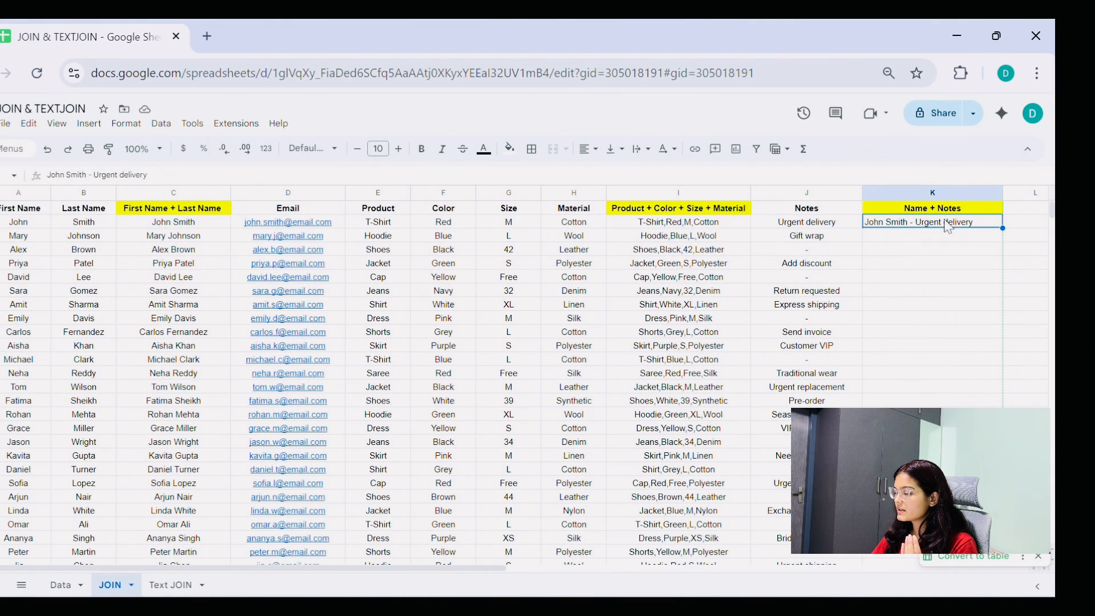
Step: Replace the sample text in K2 with =JOIN(" ",A2,B2) to combine the first and last name with a space
key(Delete)
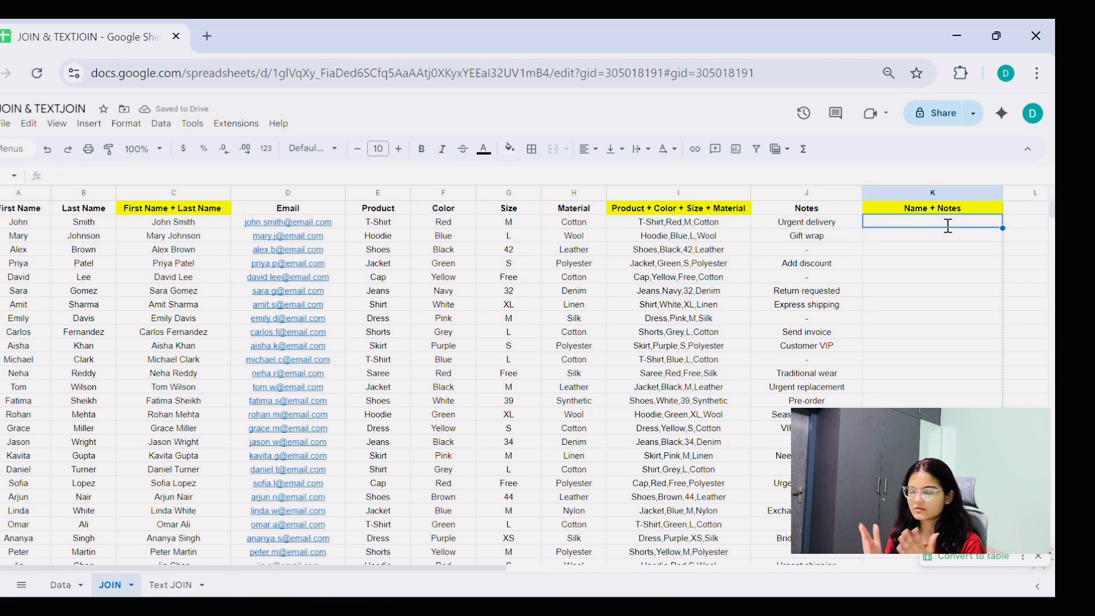
text(=join)
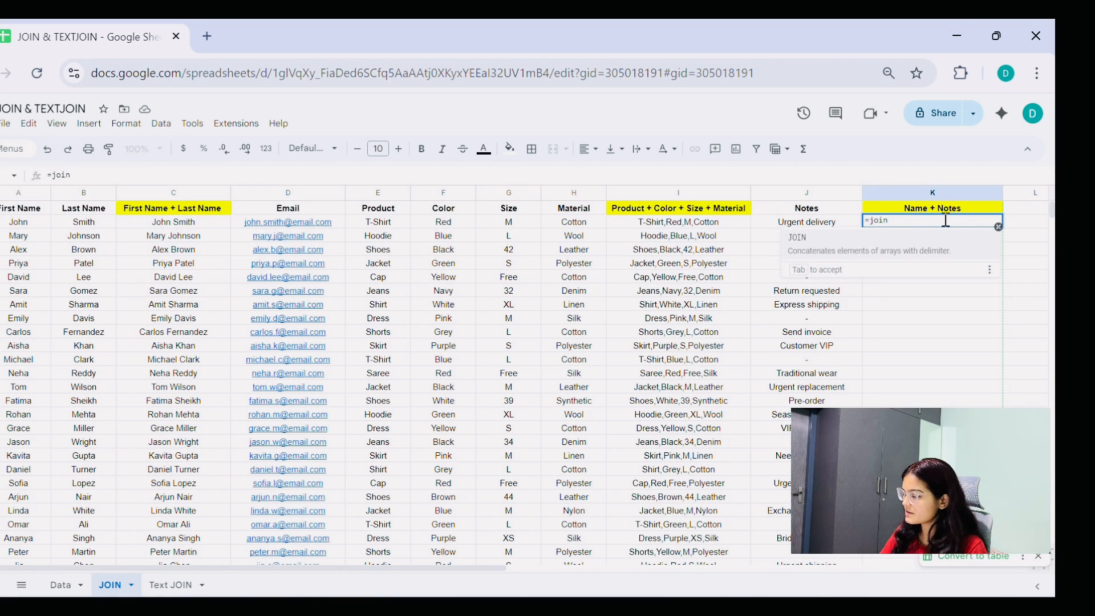
key(Tab)
text(")
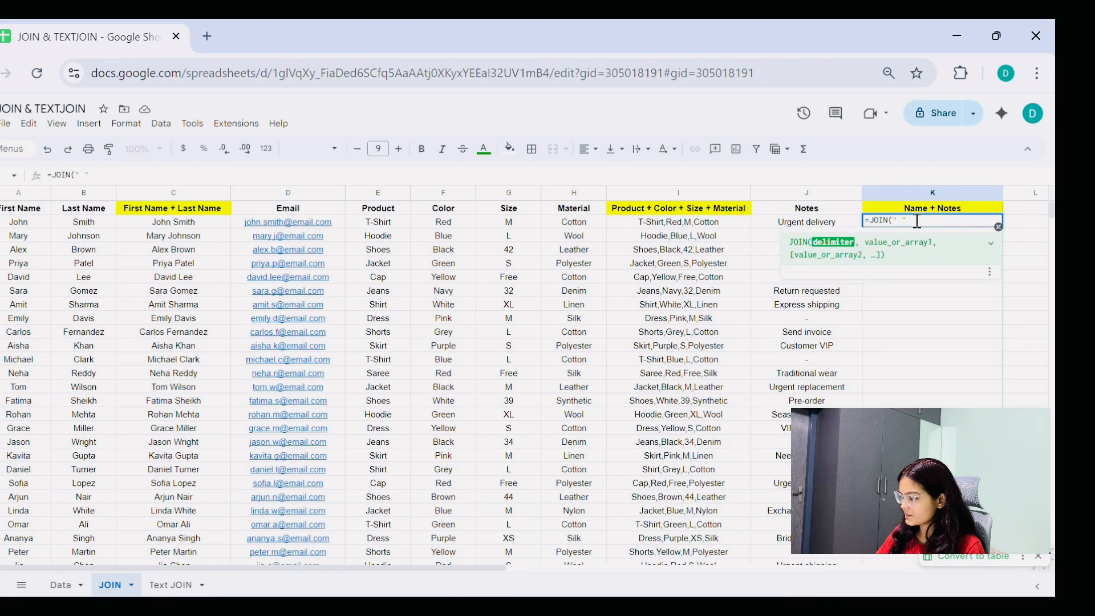
text(" ,)
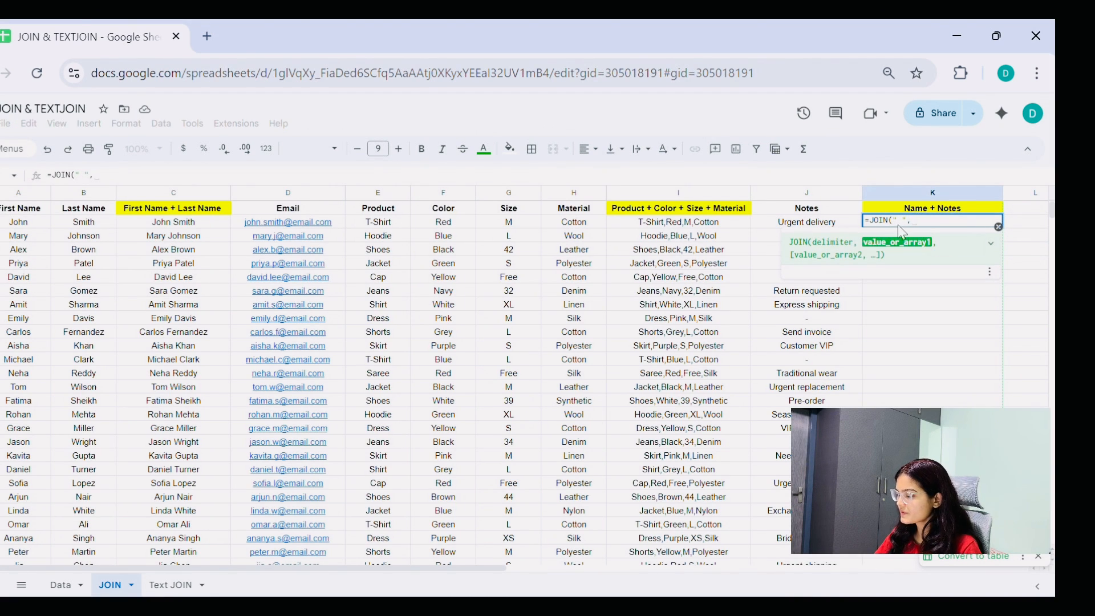
click(18, 226)
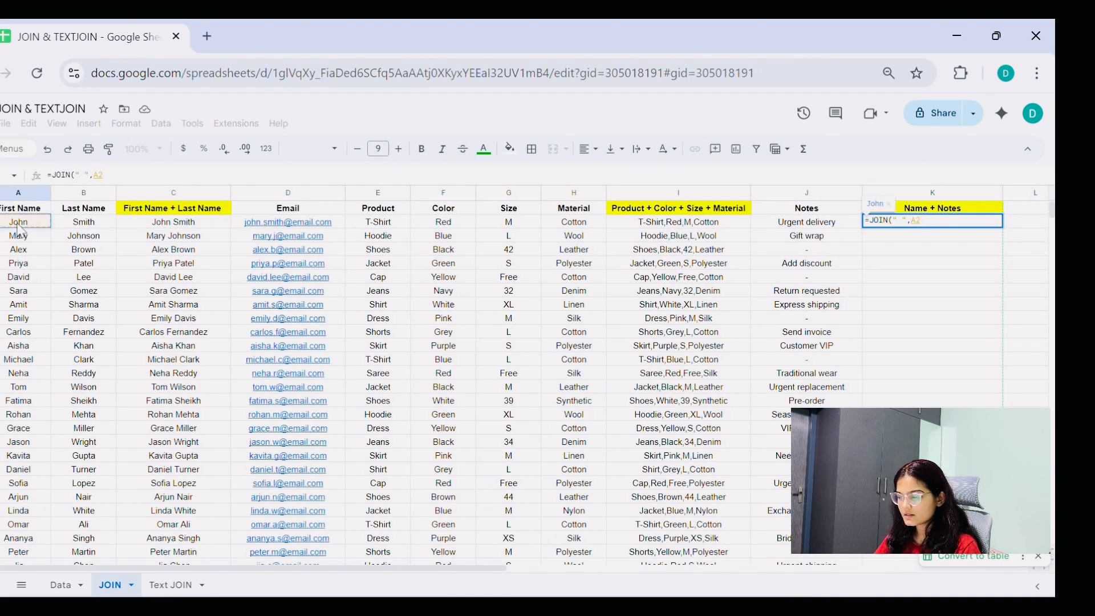
text(,)
click(85, 223)
text())
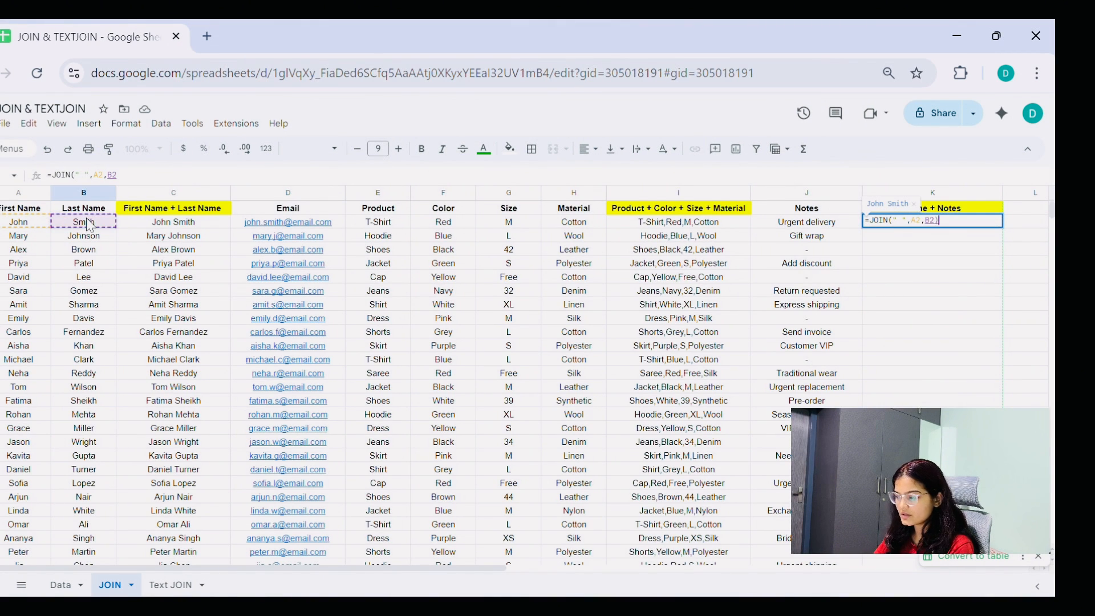
key(Return)
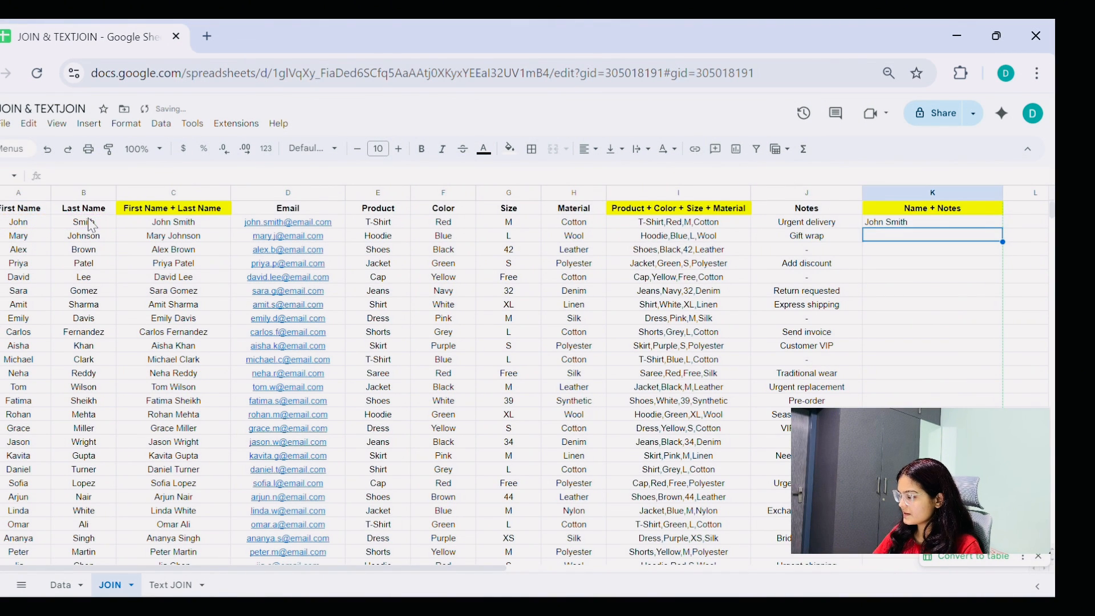
Step: Wrap the name formula in K2 in an outer JOIN with "-" as delimiter, making JOIN(" ",A2,B2) its first value
click(903, 225)
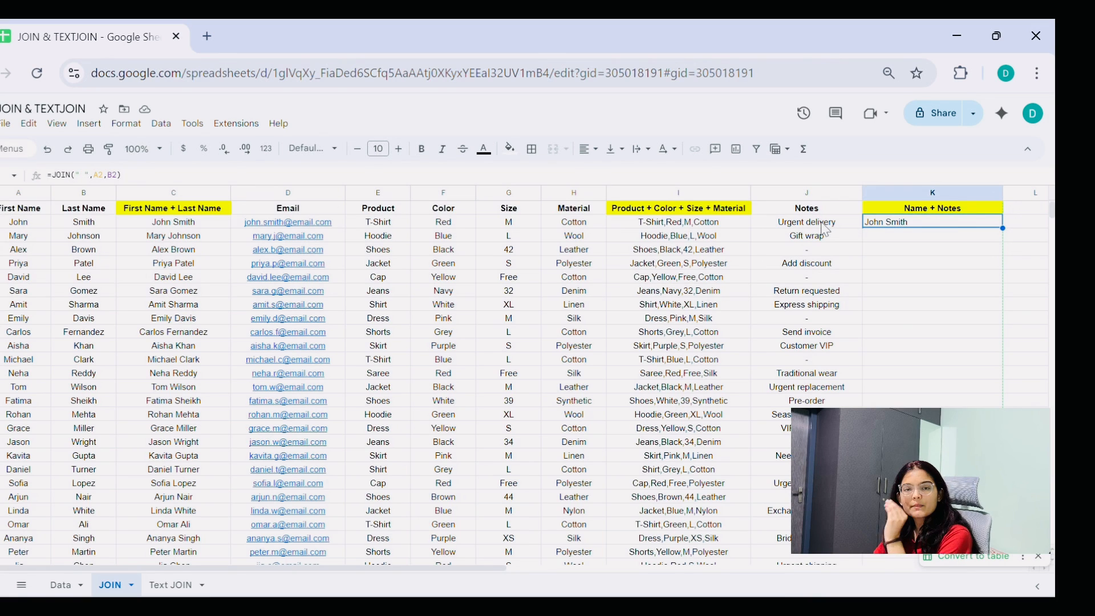
double_click(915, 224)
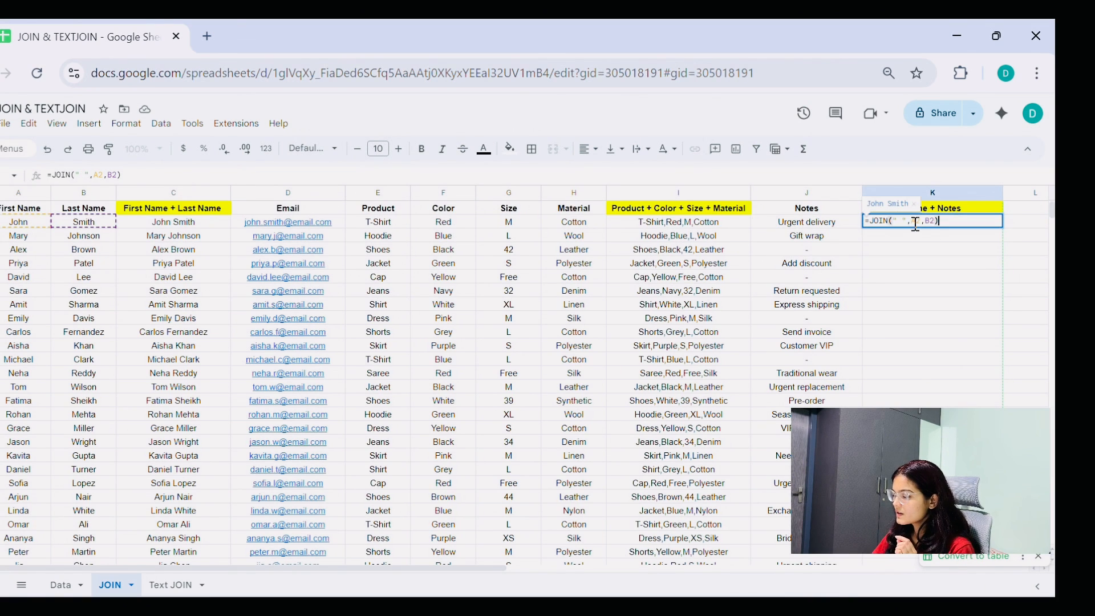
click(875, 225)
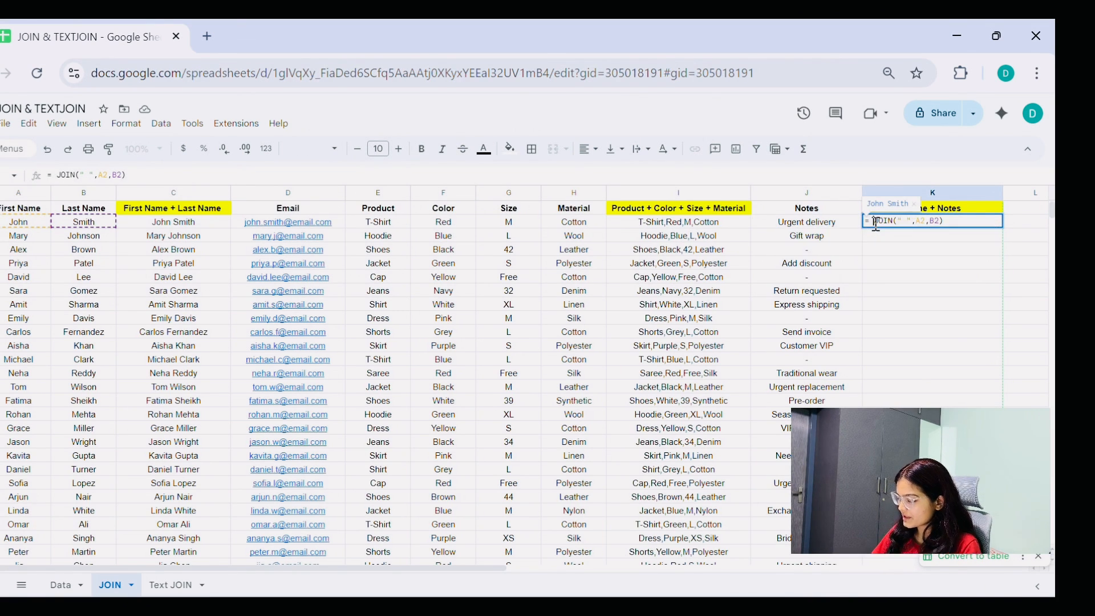
text(JOIN()
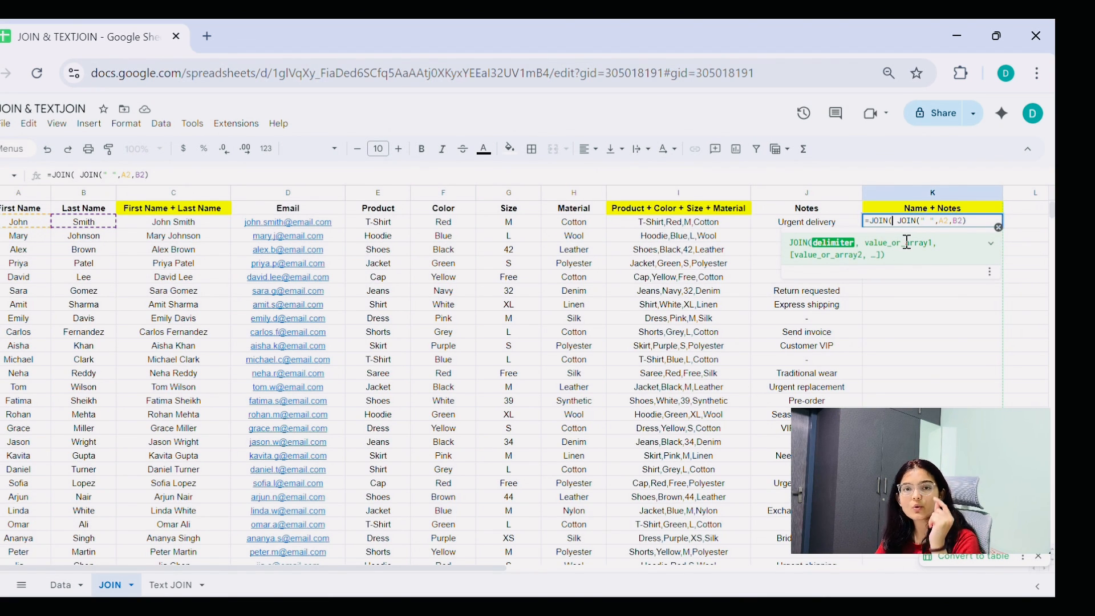
text("")
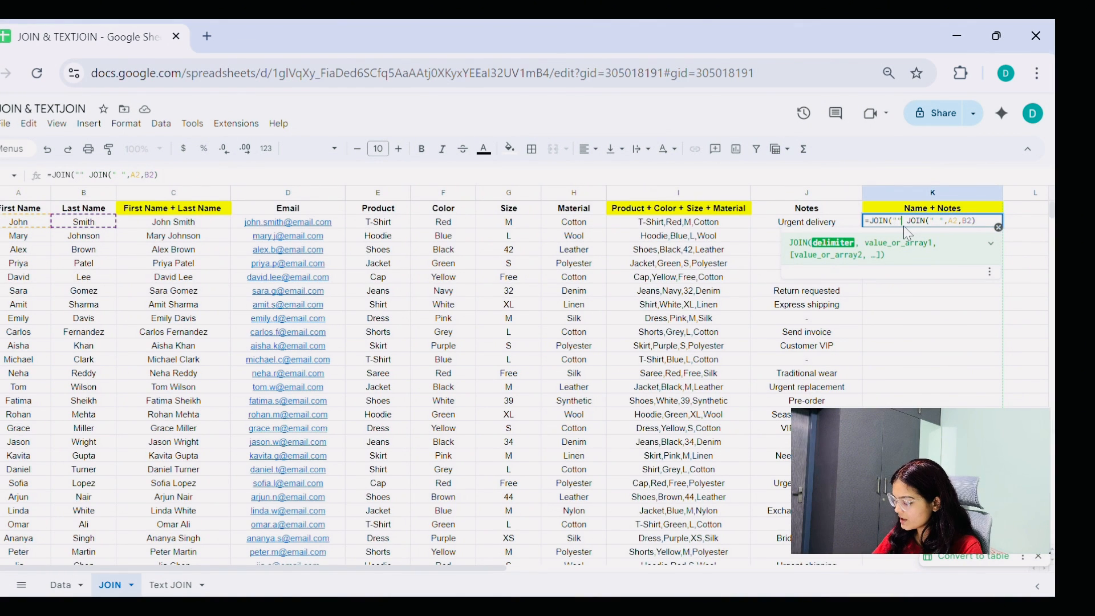
text(-)
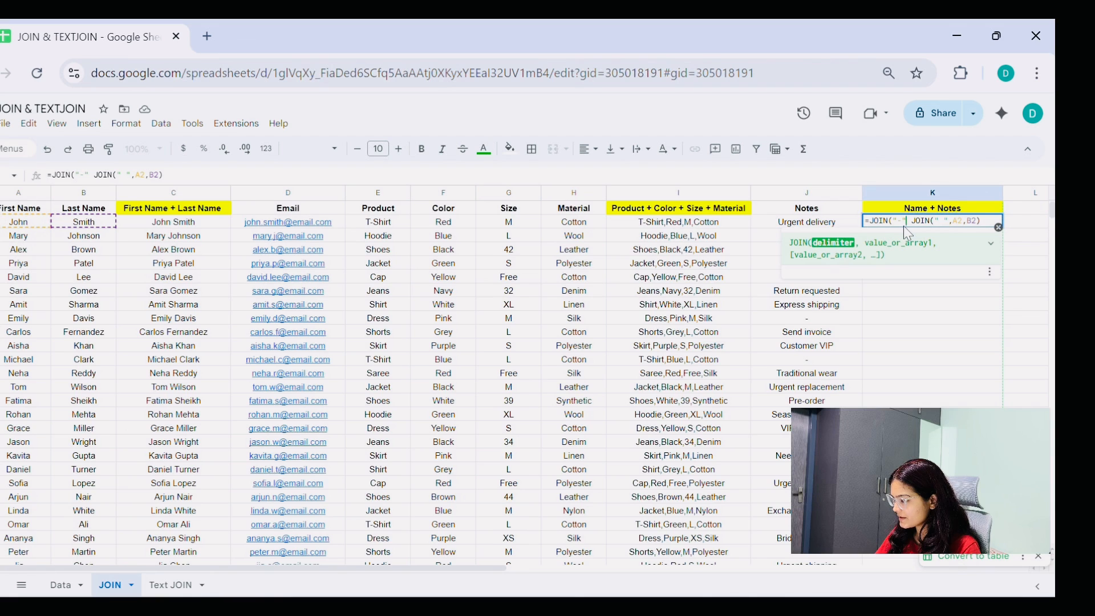
text(,)
key(BackSpace)
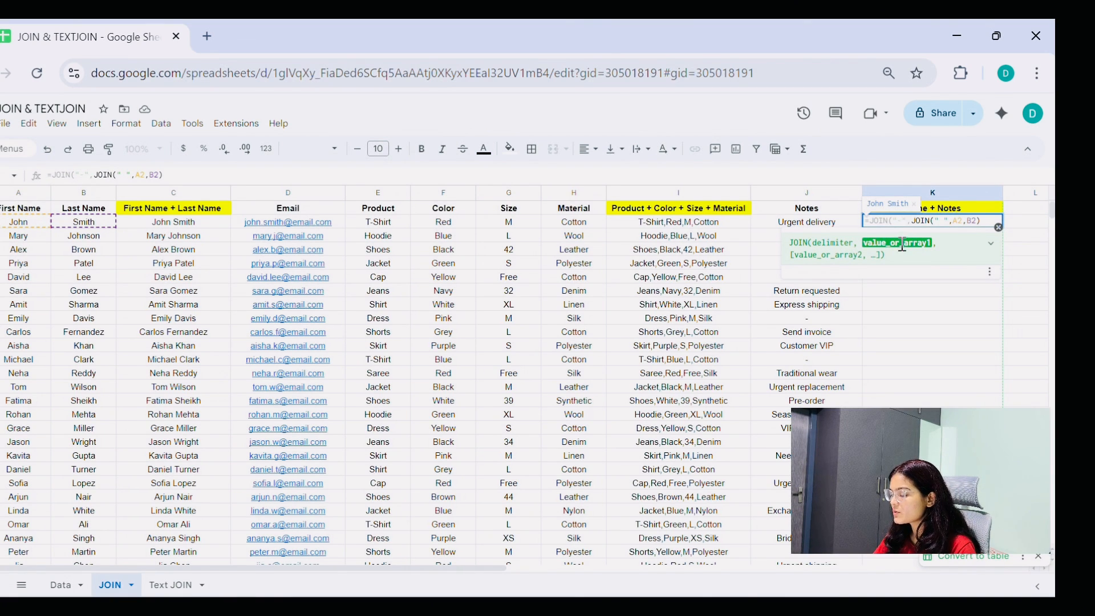
Step: Add the note in J2 as the outer JOIN's second value, completing K2 as =JOIN("-",JOIN(" ",A2,B2),J2)
drag(912, 221, 985, 221)
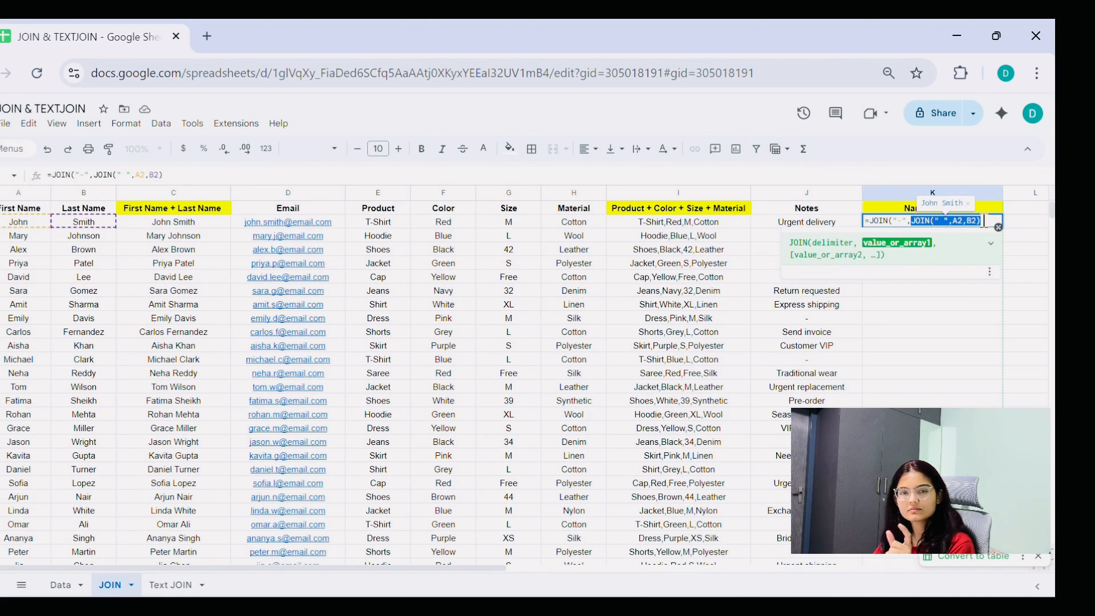
click(984, 221)
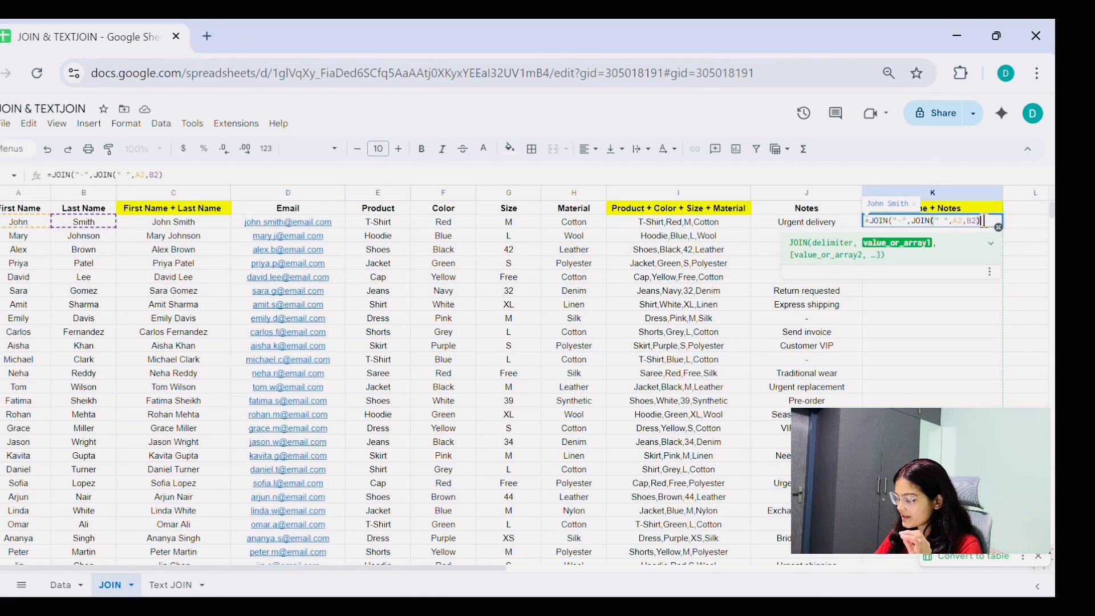
text(,)
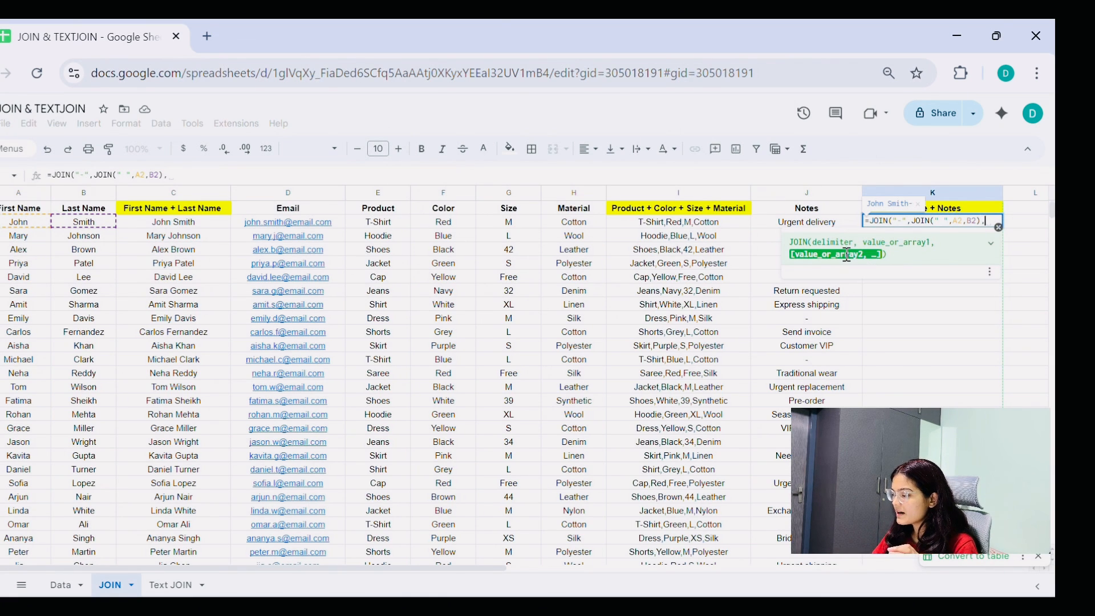
click(812, 226)
text())
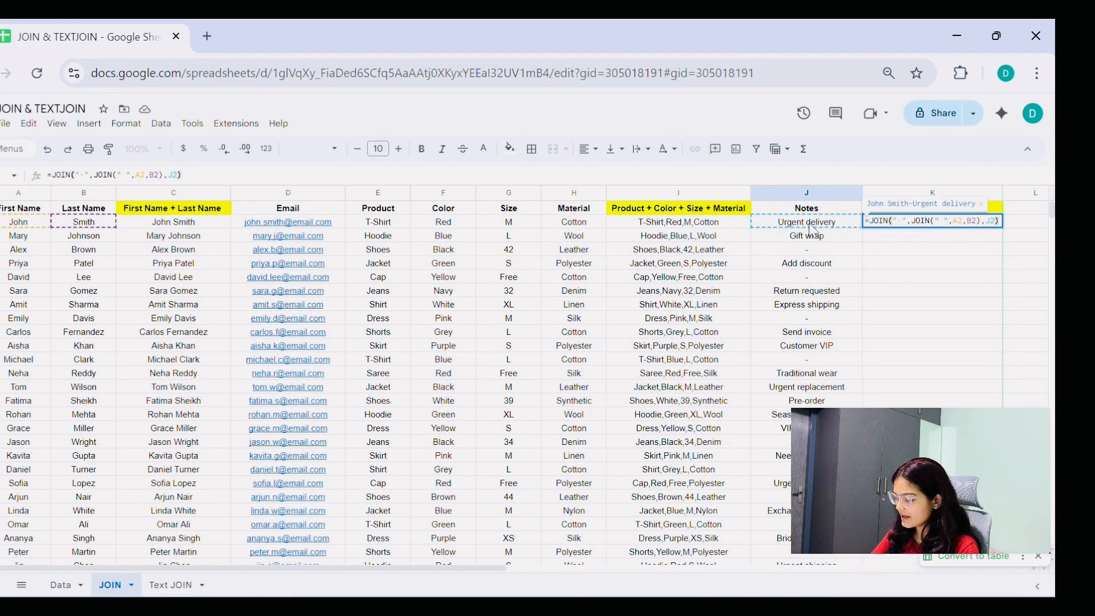
key(Return)
click(890, 224)
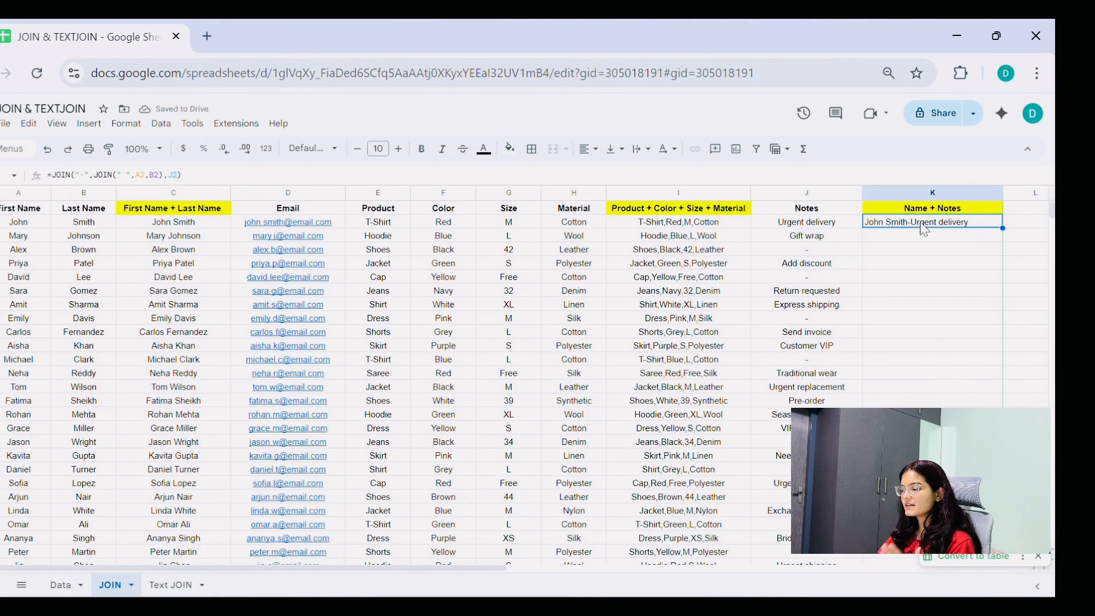
Step: Begin a JOIN formula in K3 with a single space as its delimiter
click(905, 241)
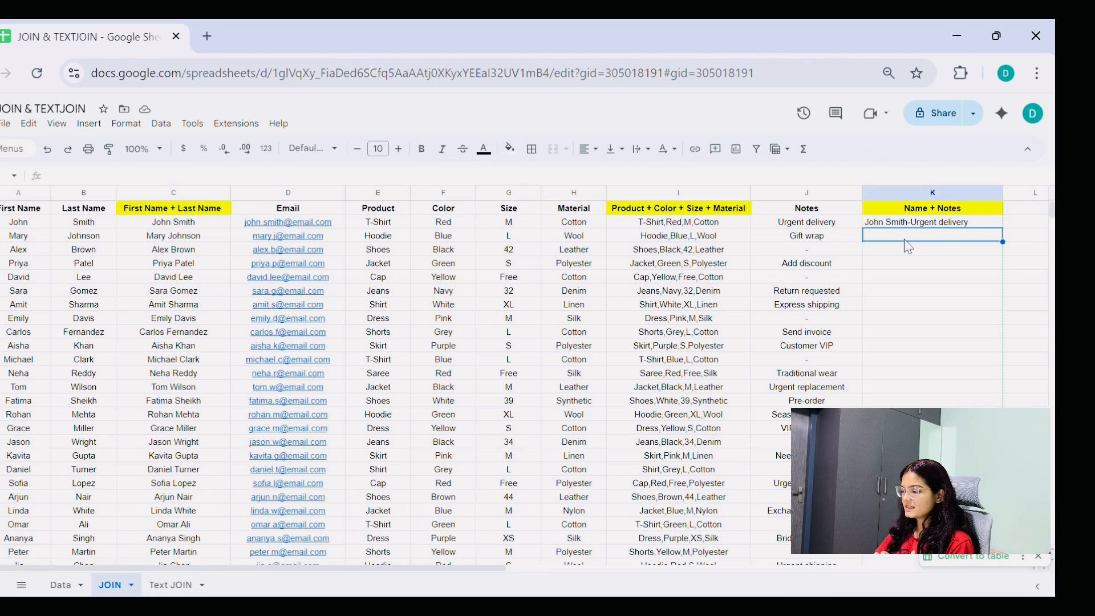
text(=)
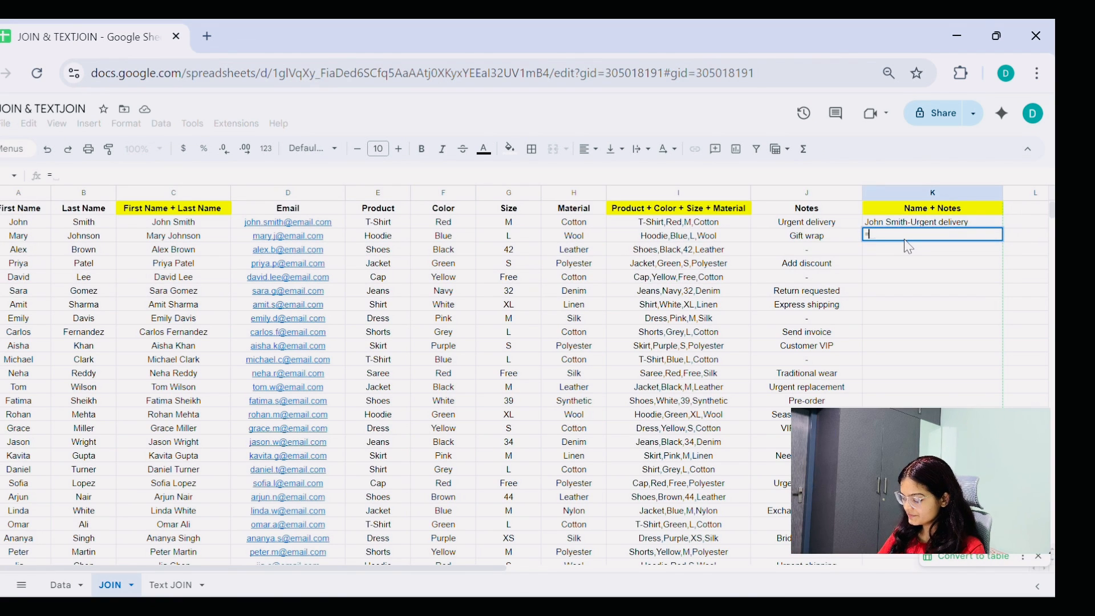
text(J)
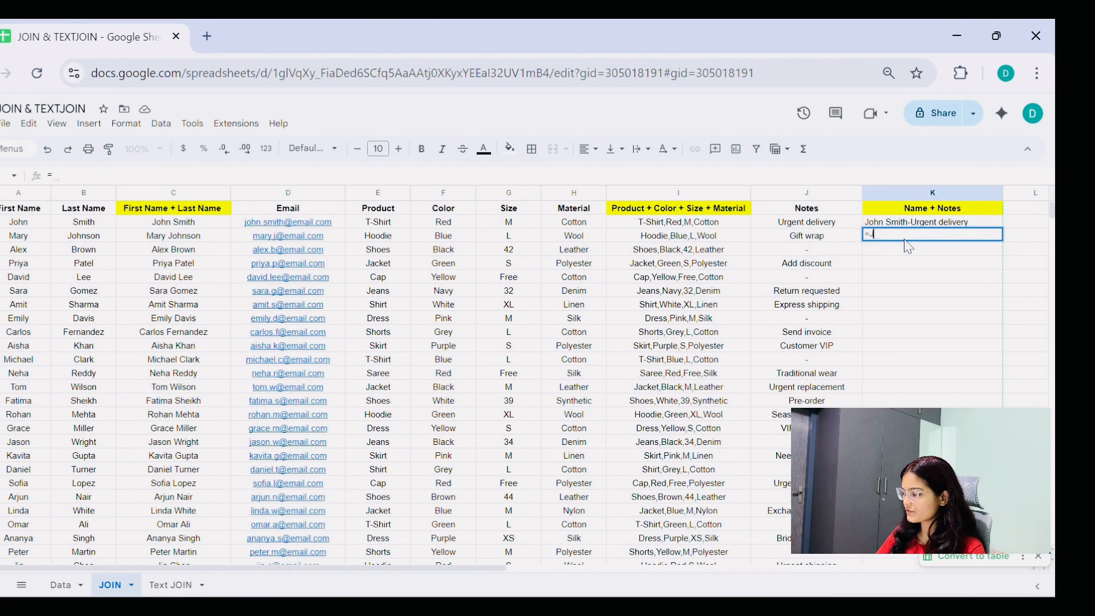
text(OIN()
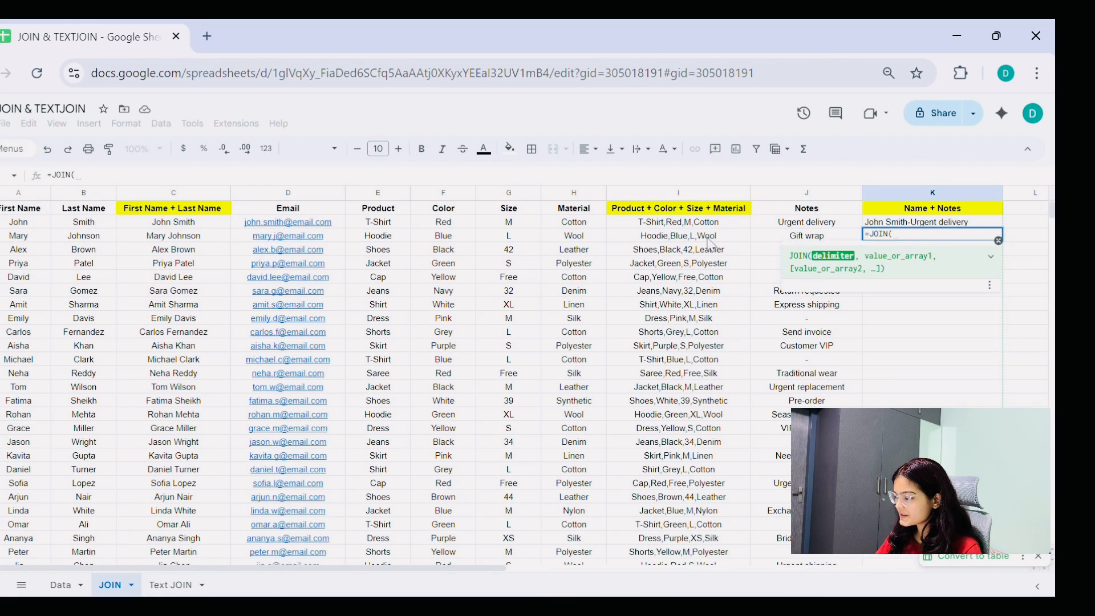
text(" ")
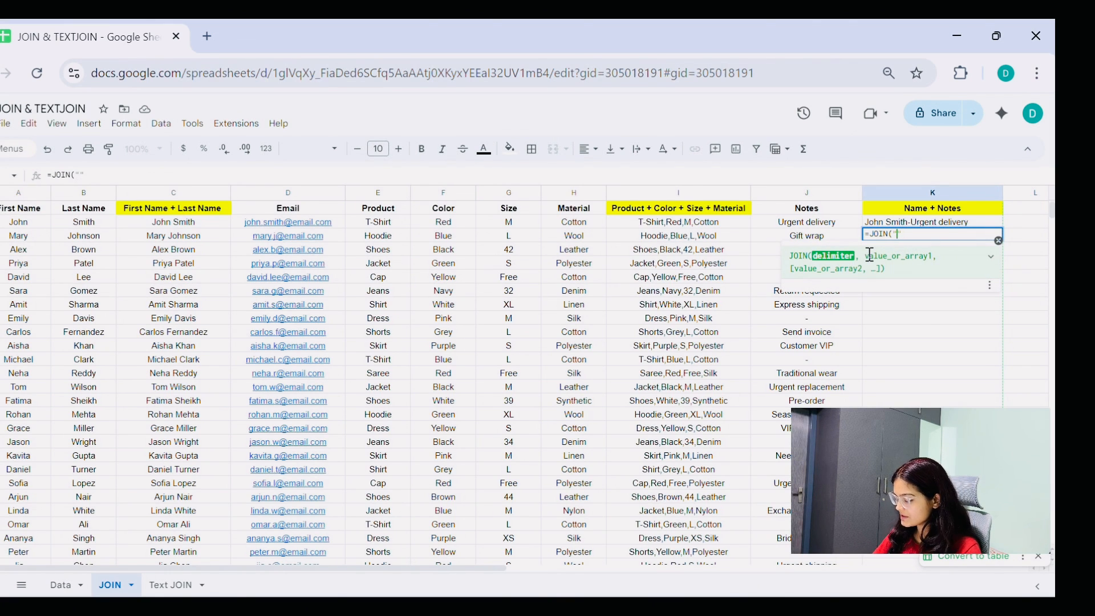
text(,)
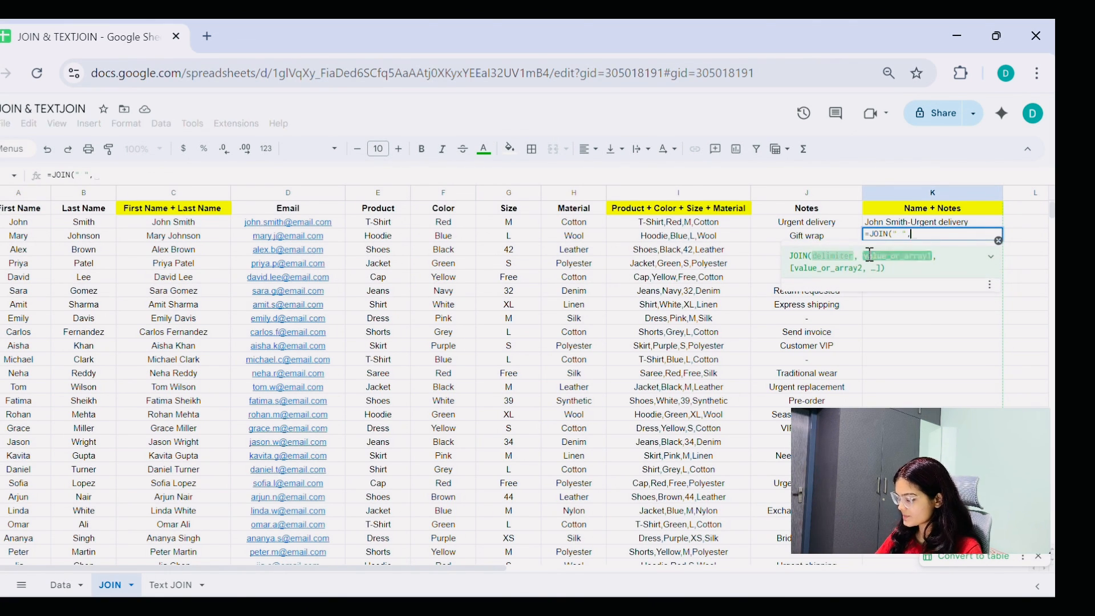
shift+click(21, 238)
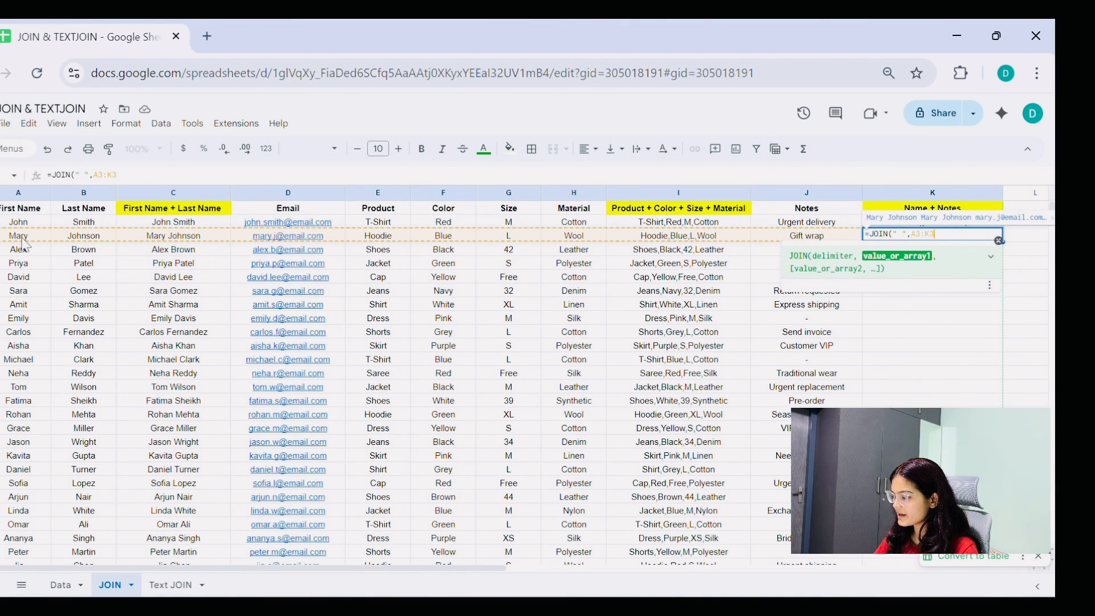
key(BackSpace)
key(BackSpace)
key(BackSpace)
key(BackSpace)
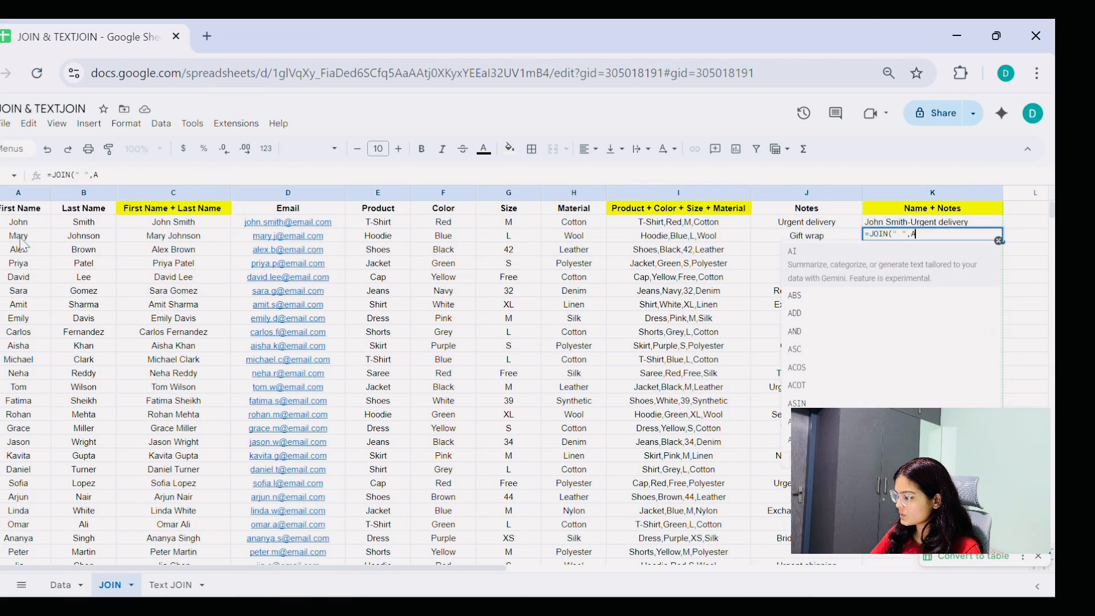
click(19, 240)
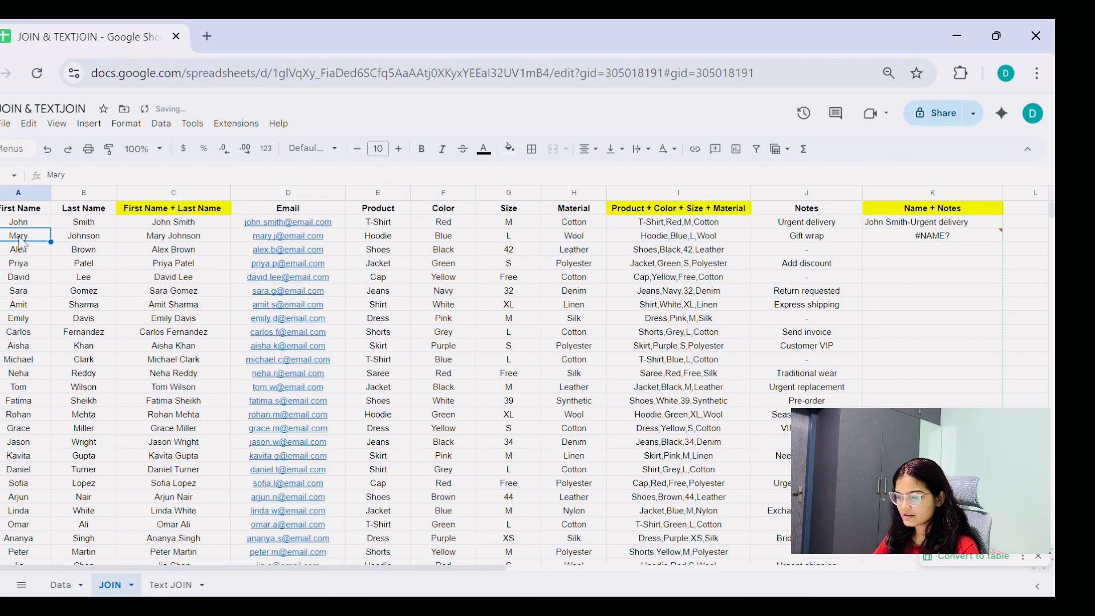
Step: Correct the K3 formula to =JOIN(" ",A3,B3) so it combines that row's first and last name
double_click(970, 236)
key(BackSpace)
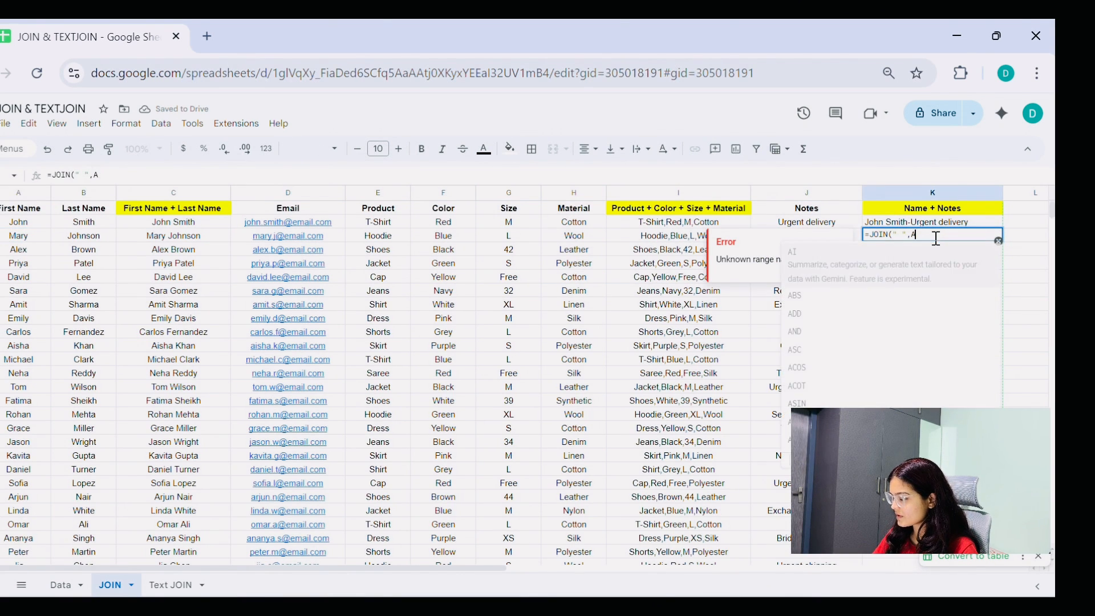
text(2)
text(,)
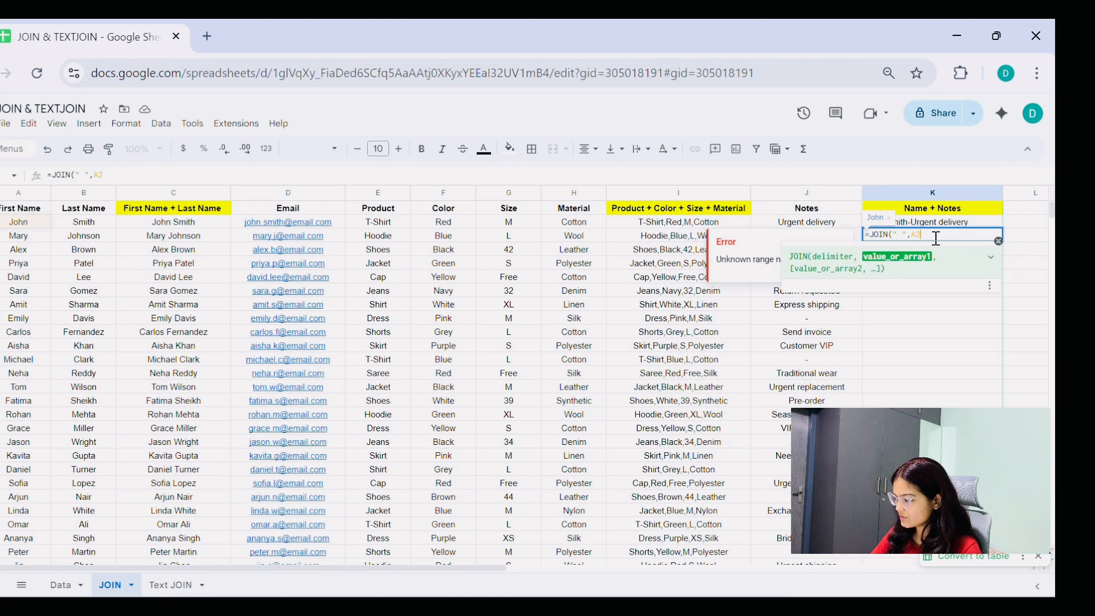
key(BackSpace)
key(BackSpace)
text(3,)
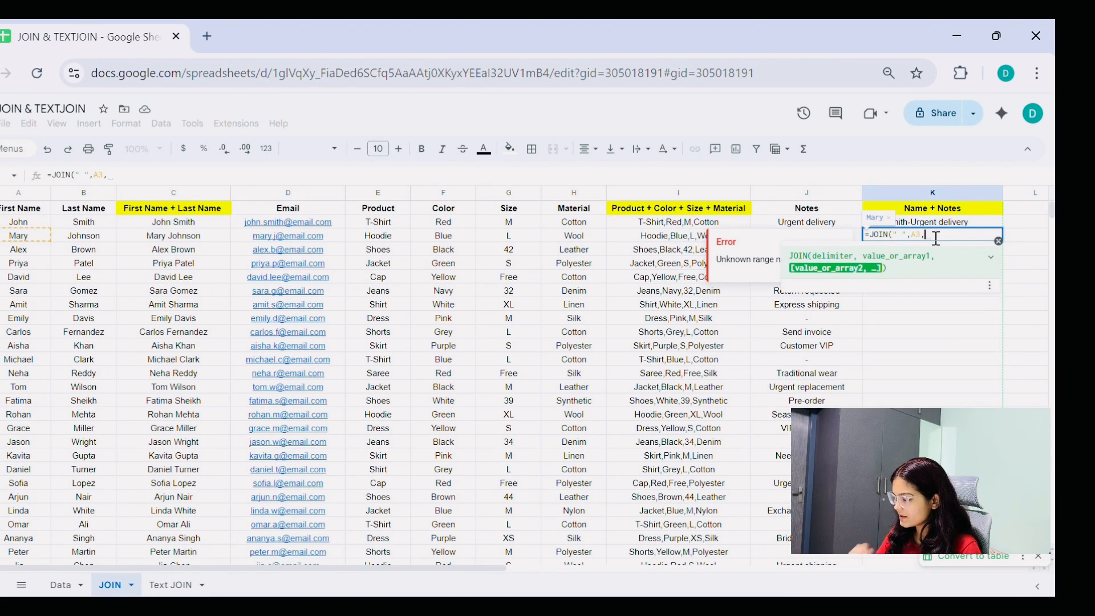
text(B3)
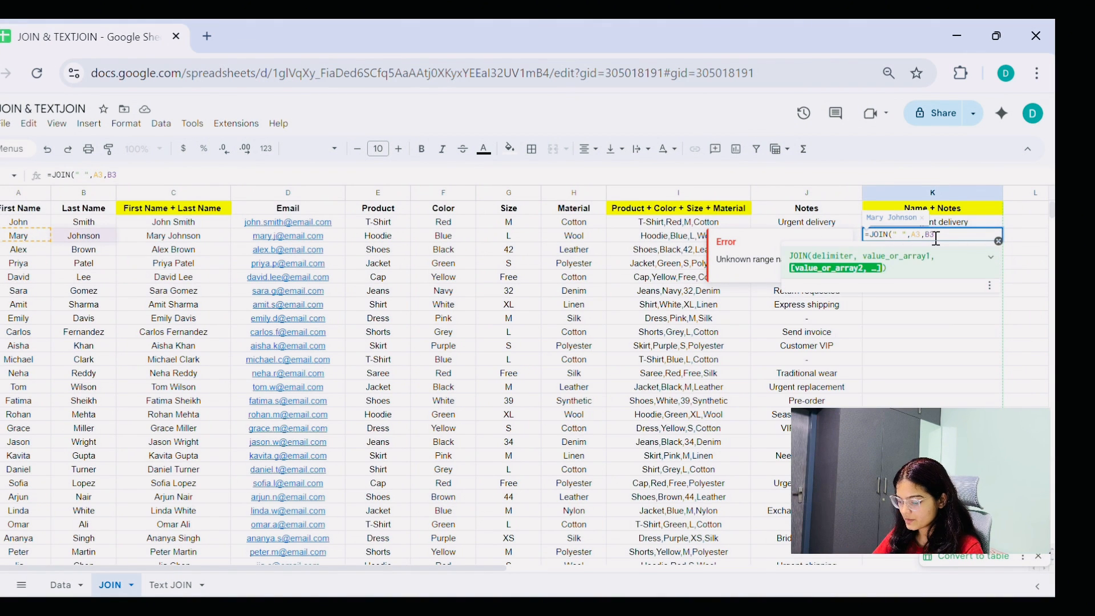
key(Return)
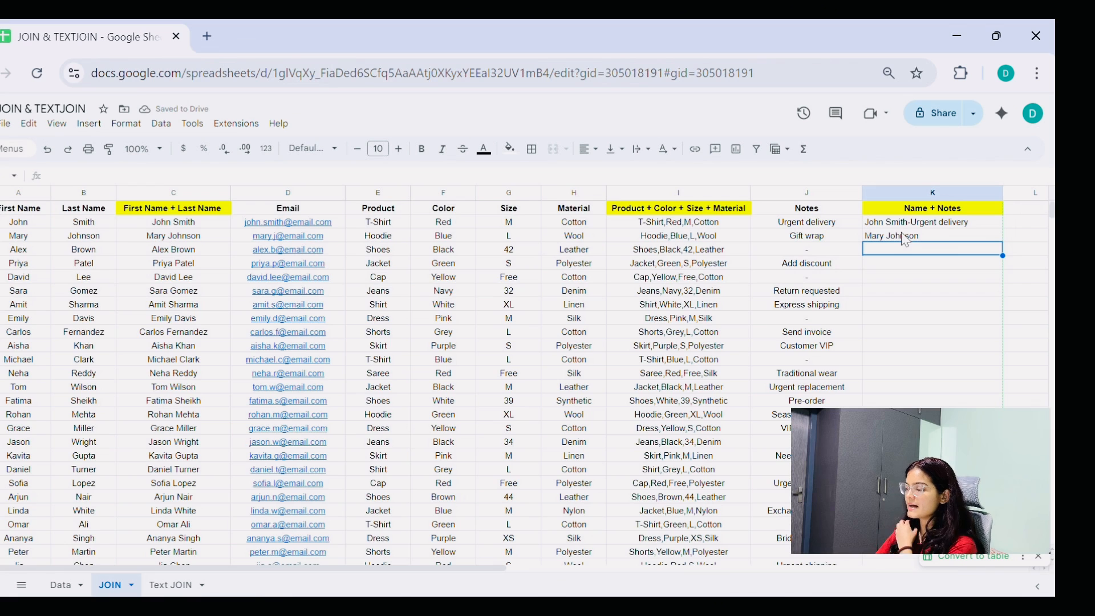
Step: Wrap the name formula in K3 in an outer JOIN with "-" as delimiter, making JOIN(" ",A3,B3) its first value
click(801, 241)
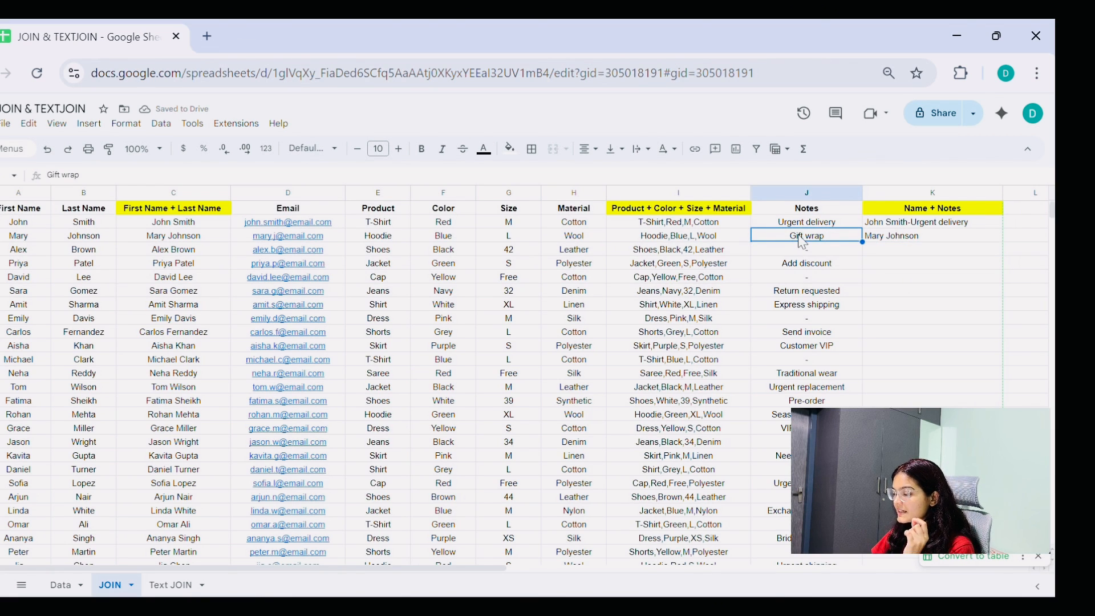
double_click(895, 238)
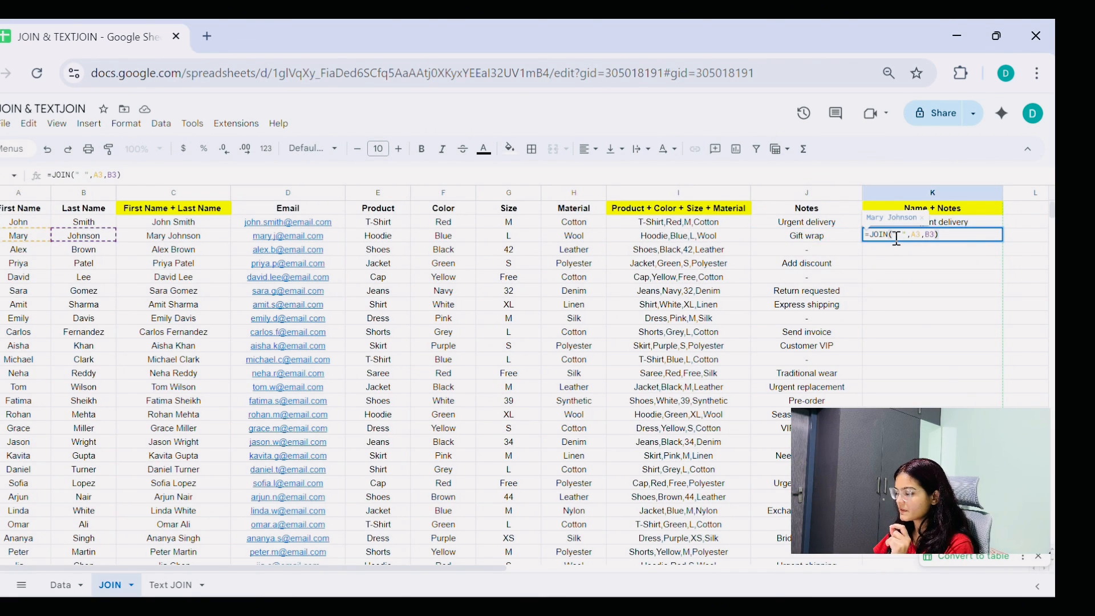
click(875, 237)
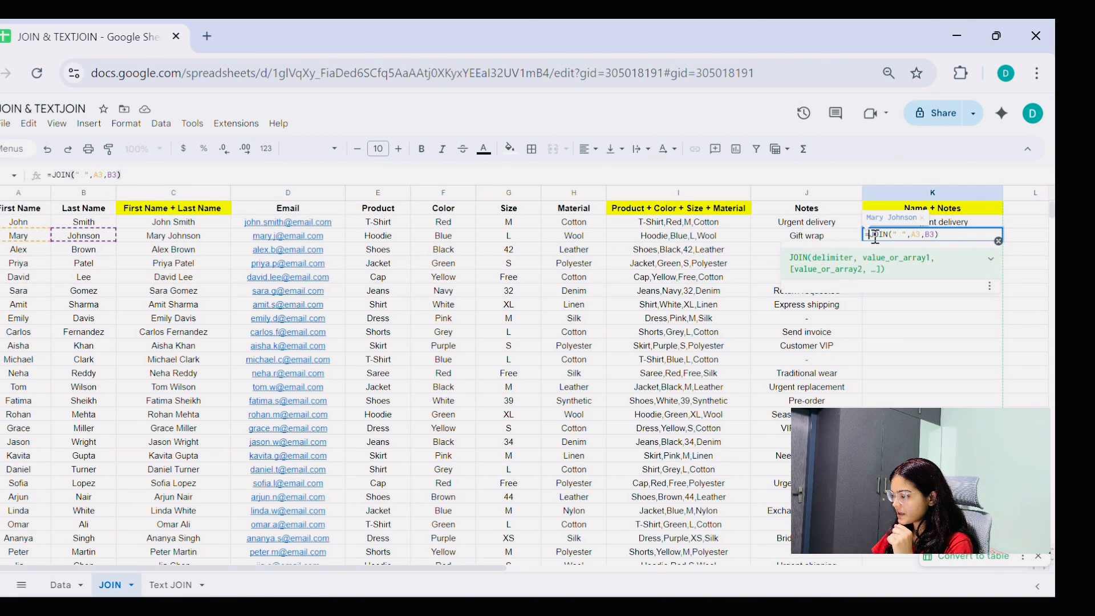
text(JOIN)
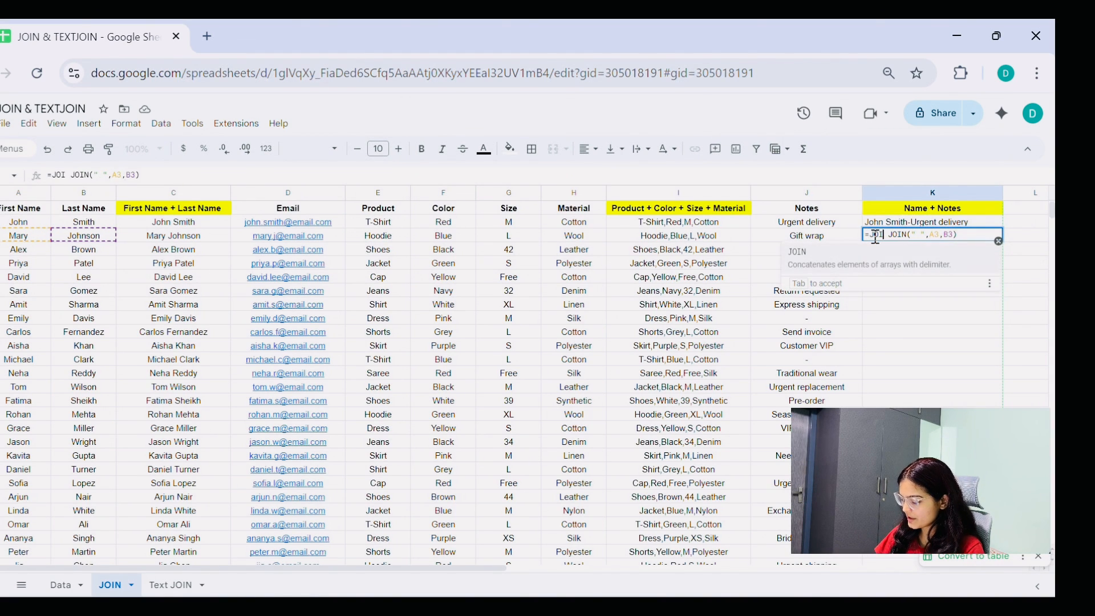
key(Tab)
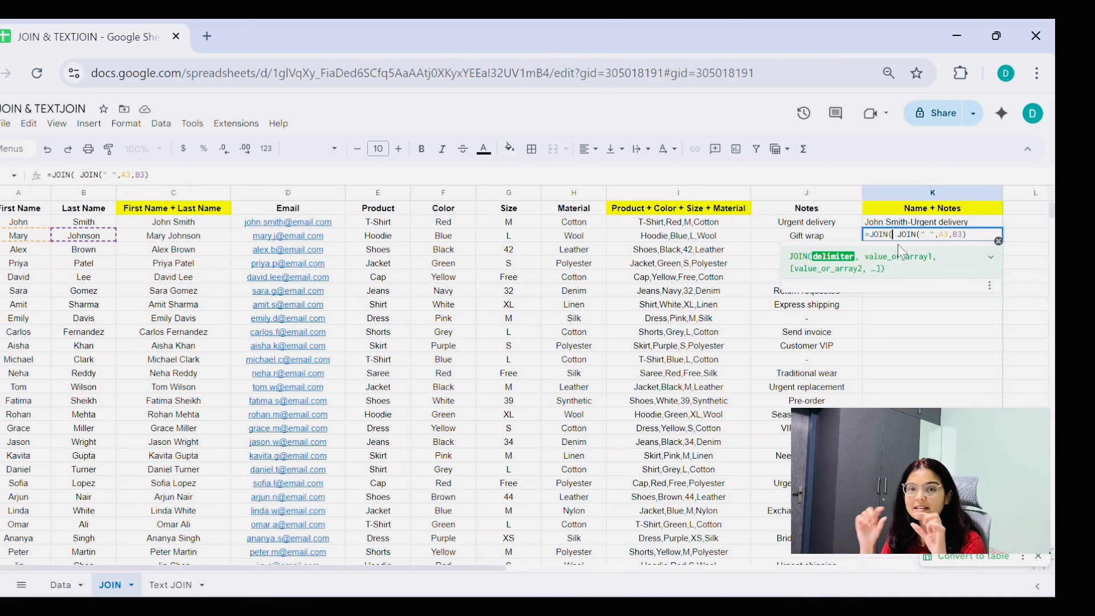
text("")
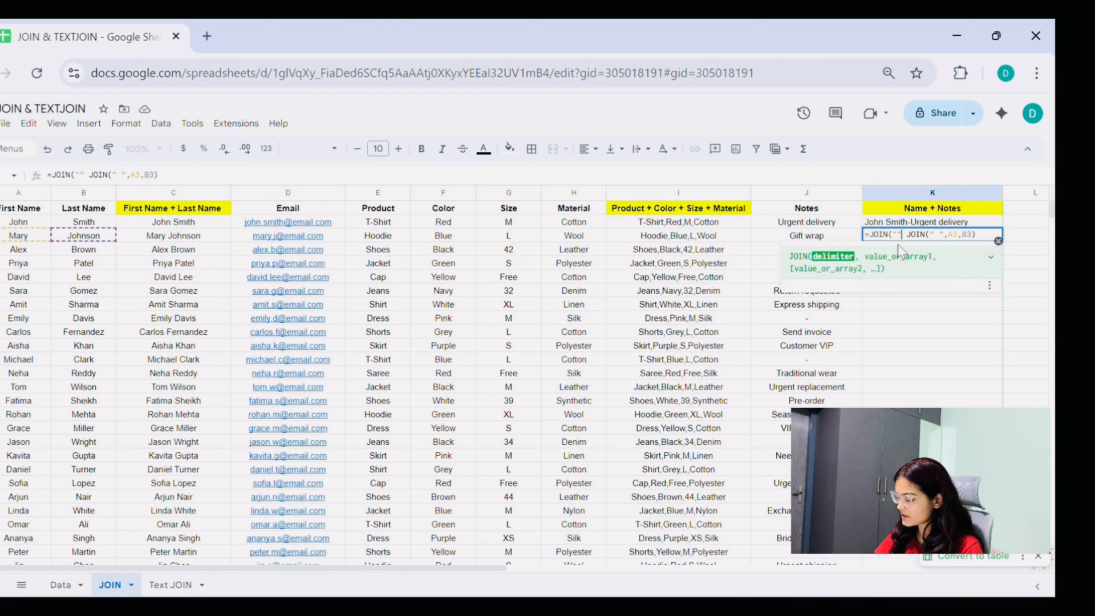
key(Left)
text(-")
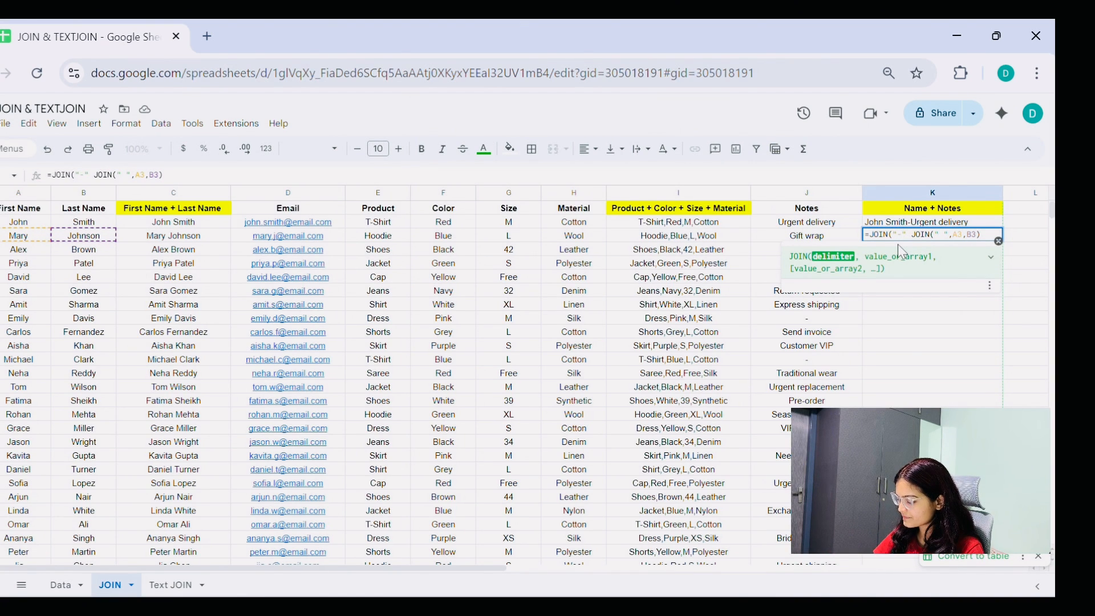
text(,)
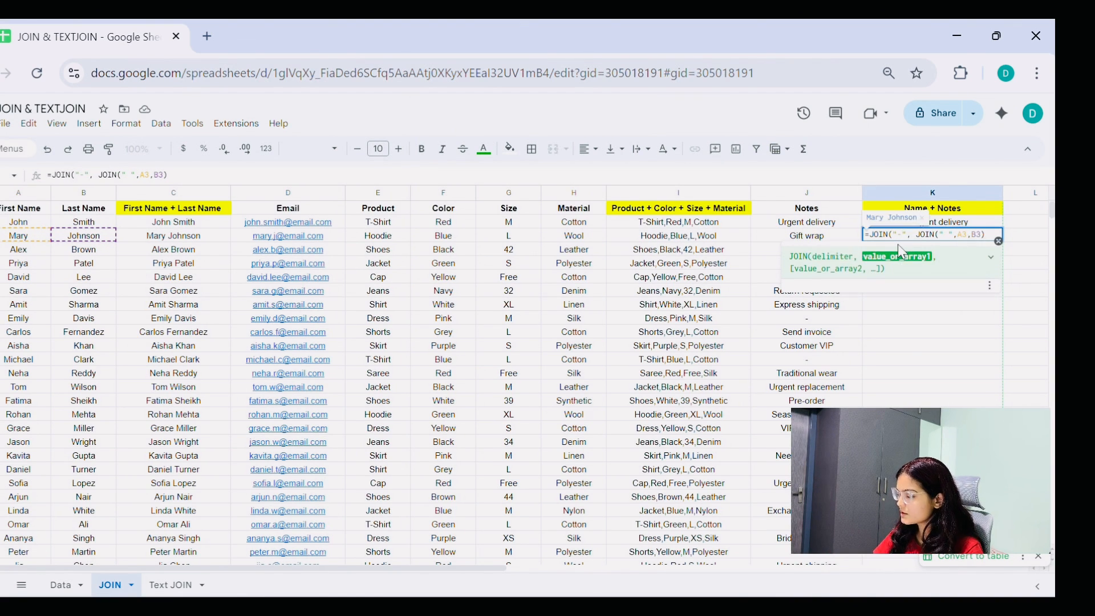
key(BackSpace)
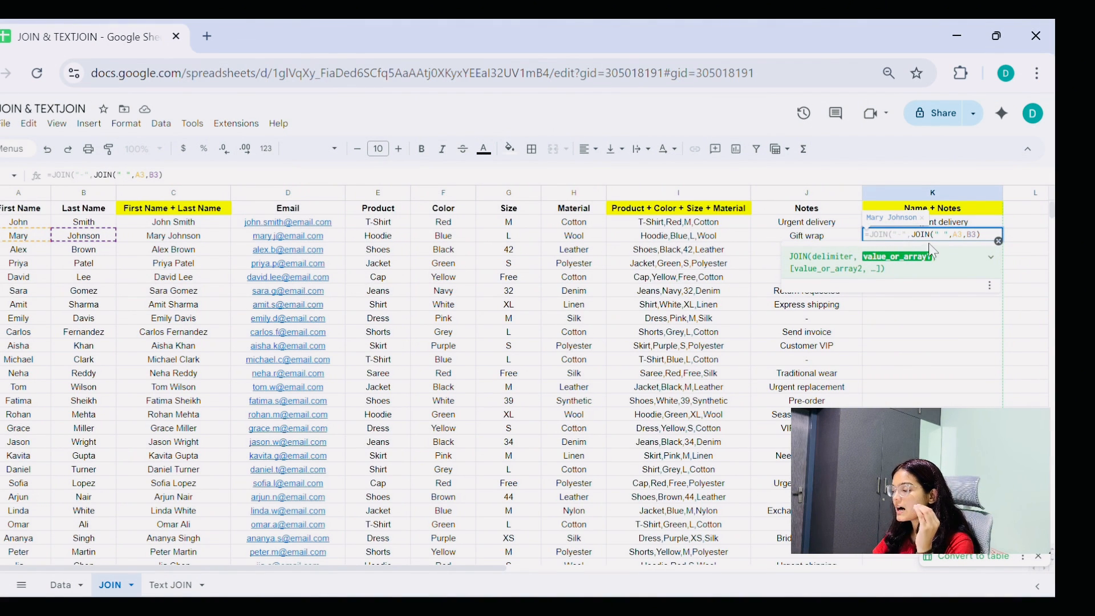
Step: Add the note in J3 as the outer JOIN's second value, completing K3 as =JOIN("-",JOIN(" ",A3,B3),J3)
click(982, 234)
text(,)
click(803, 238)
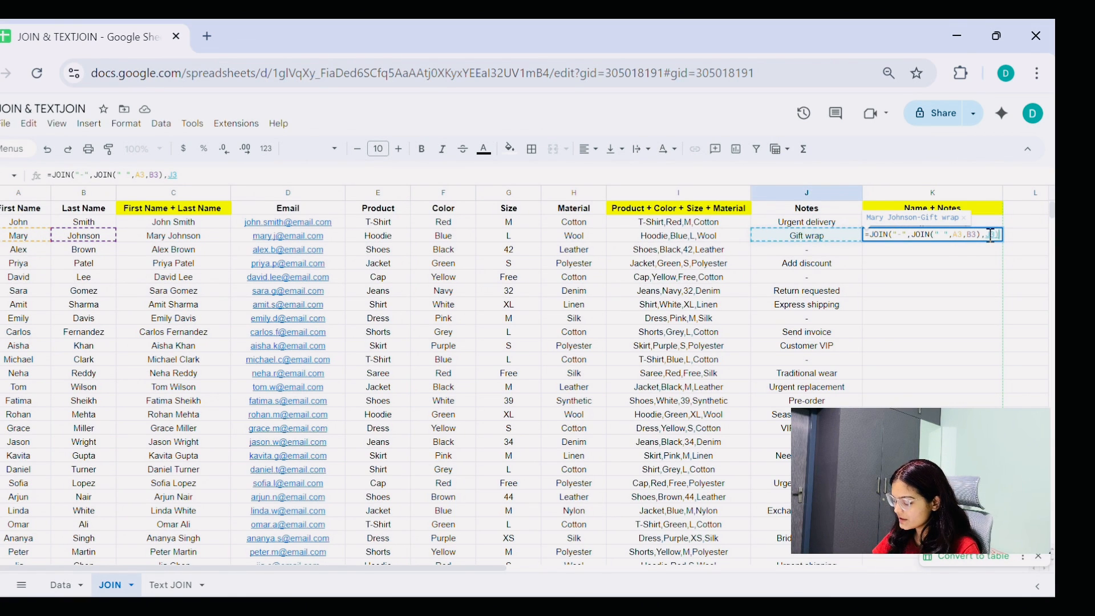
key(Return)
Step: Copy the nested JOIN formula from K3 down the Name + Notes column through K31, the last data row
click(935, 240)
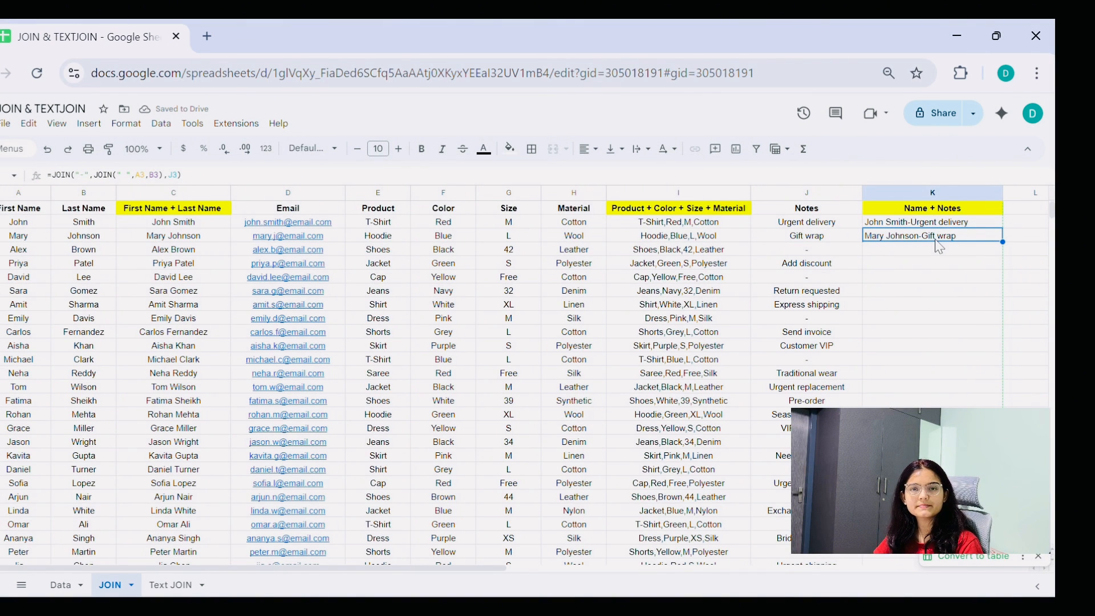
key(Left)
key(ctrl+Down)
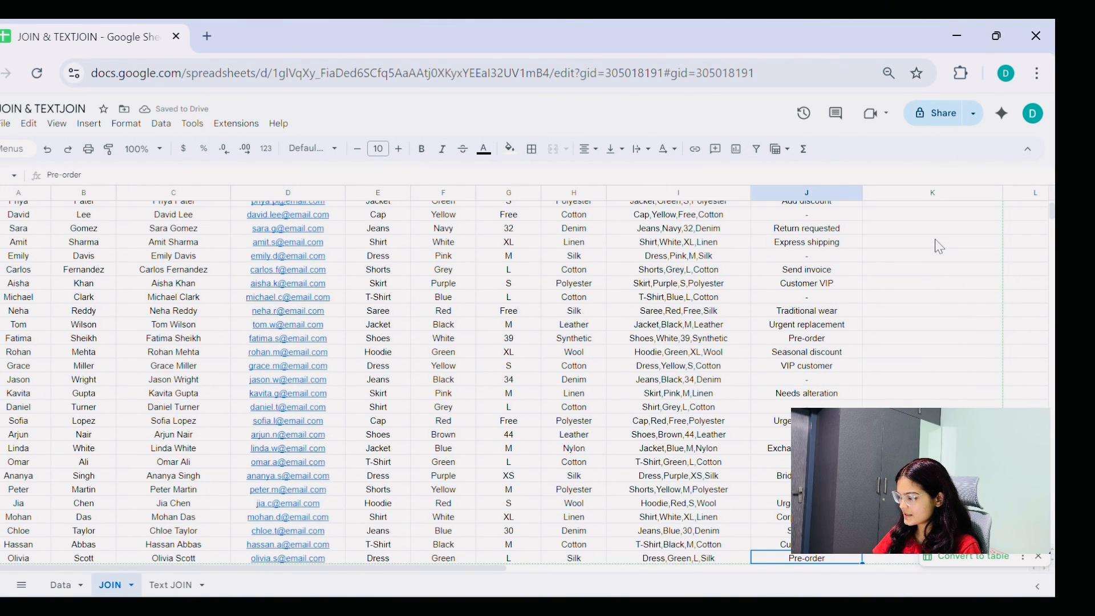
key(Right)
key(ctrl+shift+Up)
key(ctrl+v)
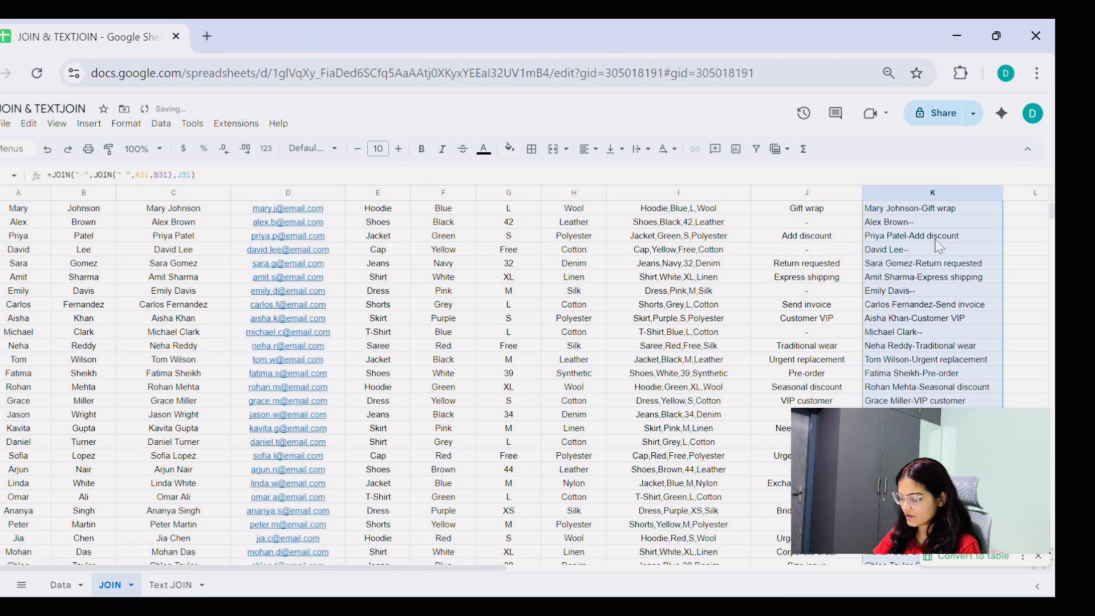
click(907, 277)
scroll(906, 277, up, 1)
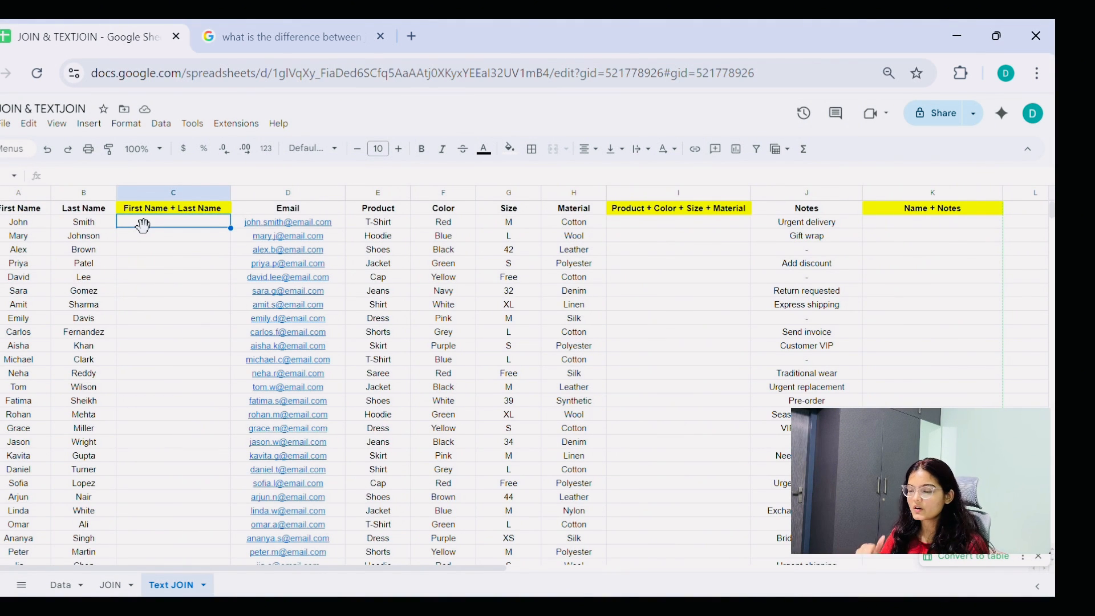
Step: Begin a TEXTJOIN formula in C2 of the Text JOIN sheet with a single space as its delimiter
text(=)
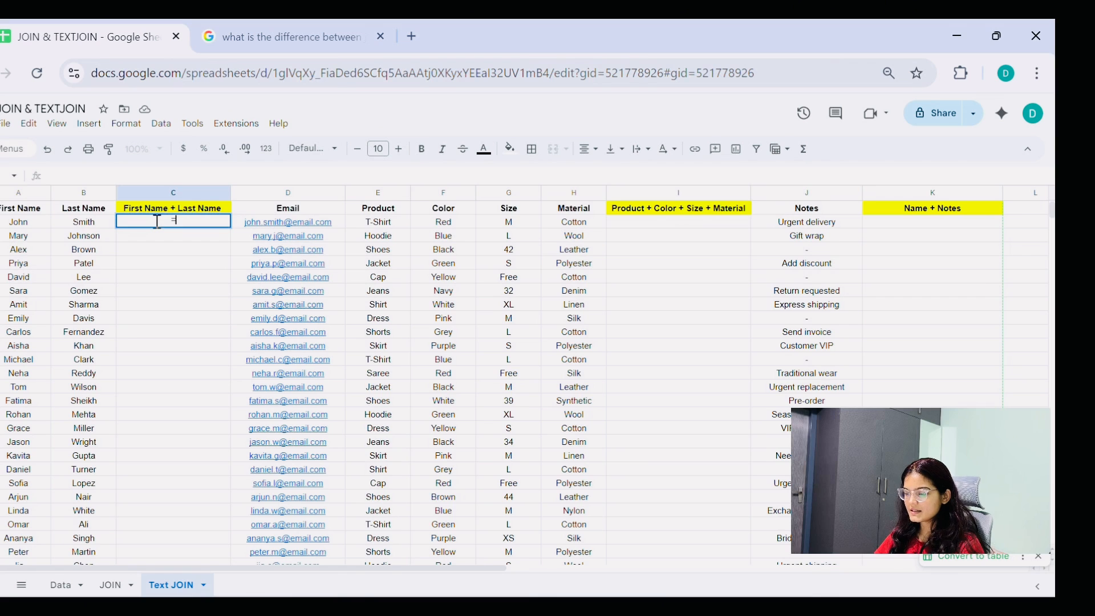
text(textr)
key(BackSpace)
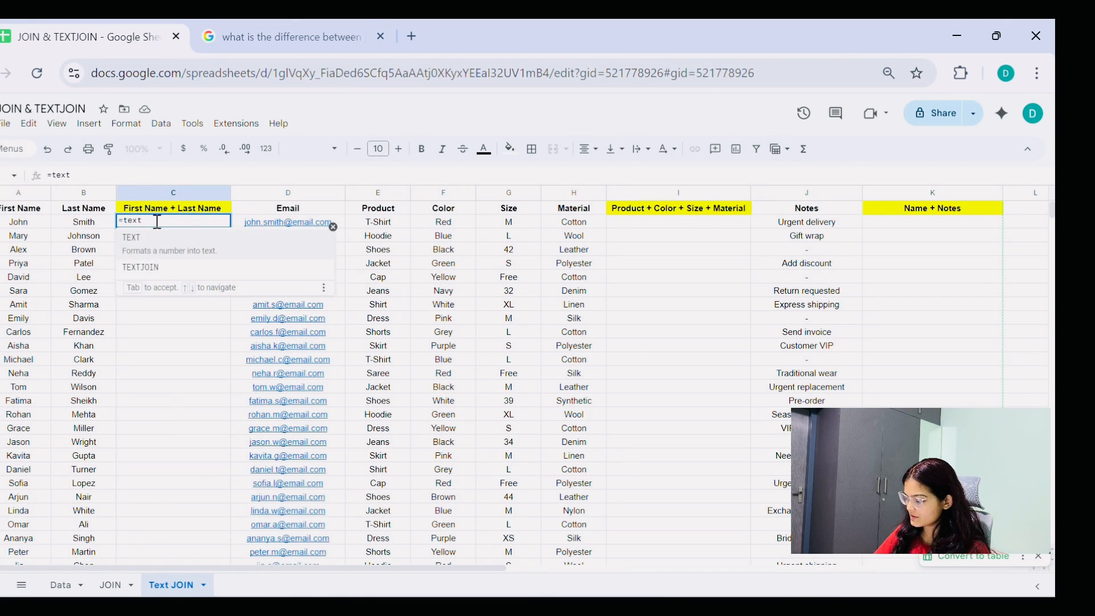
text(j)
key(Tab)
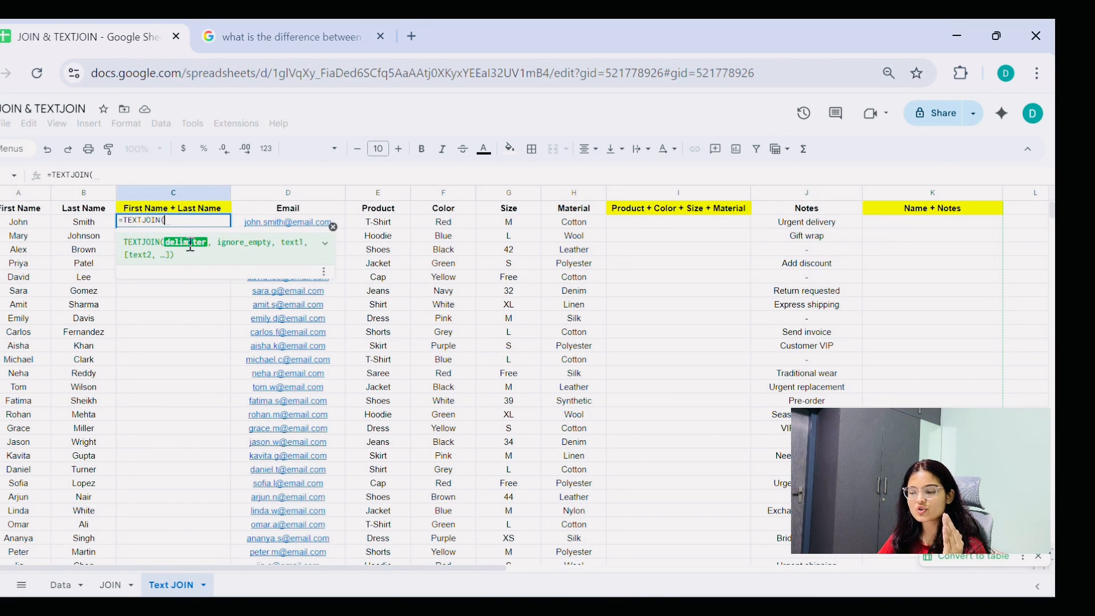
text("")
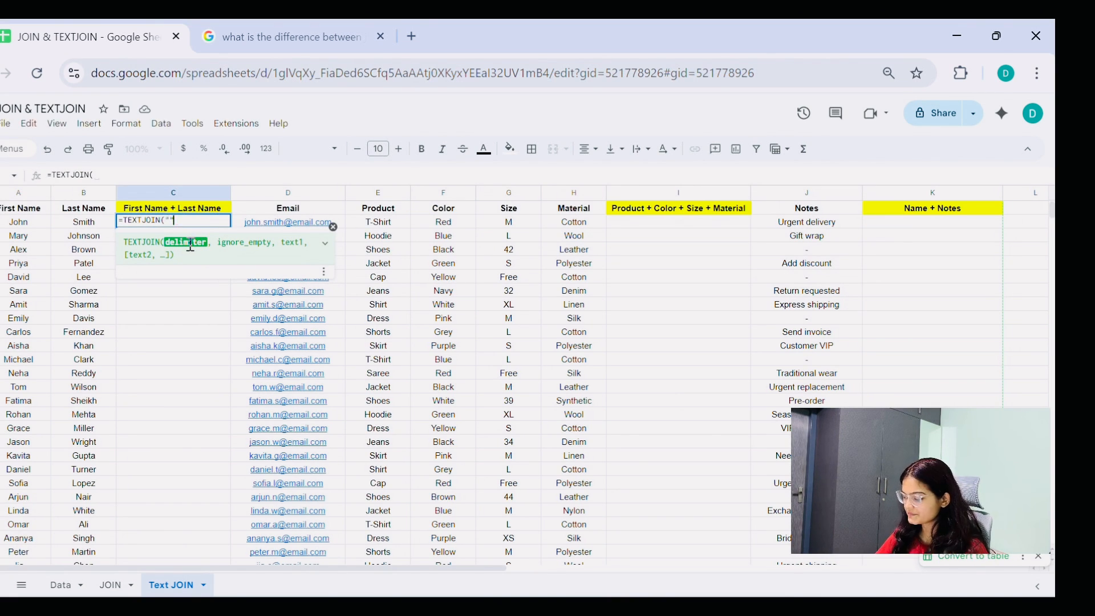
key(Left)
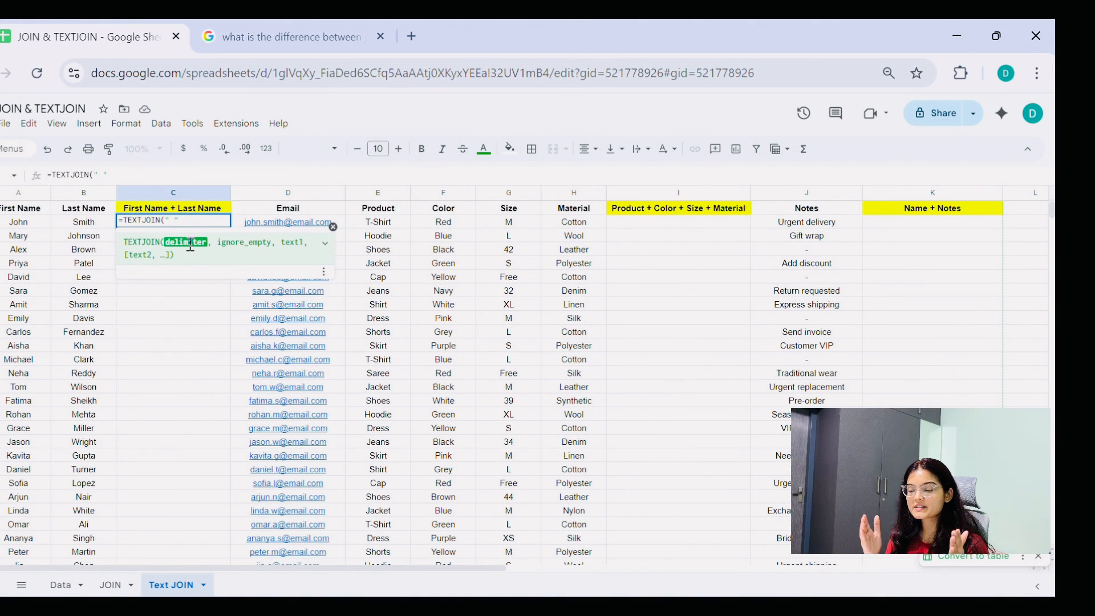
key(Right)
text(,)
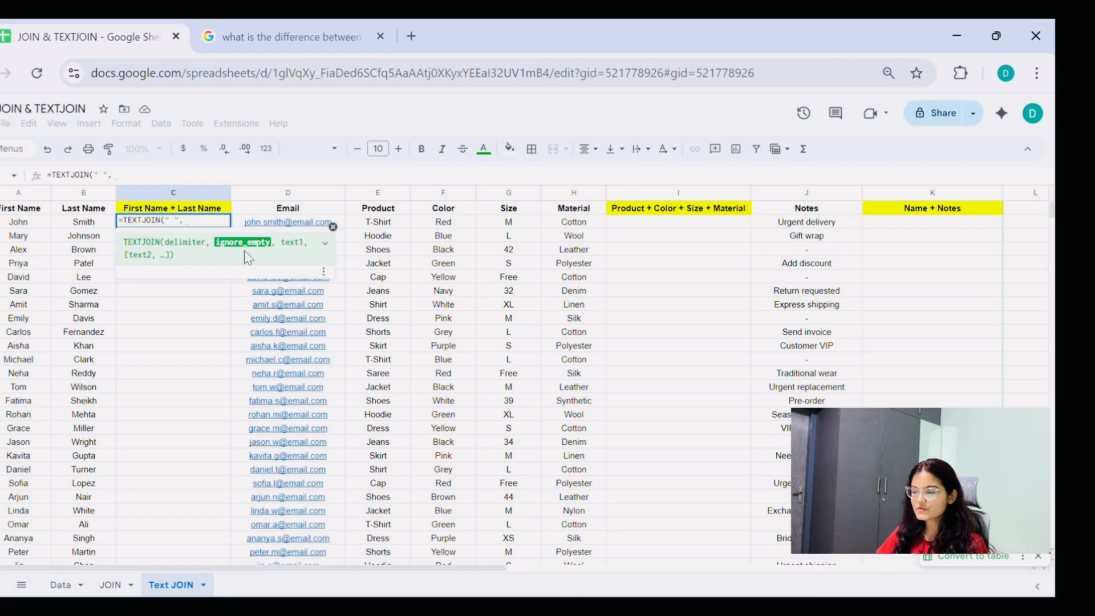
Step: Expand the TEXTJOIN help on ignore_empty and set that argument to TRUE in the C2 formula
click(242, 245)
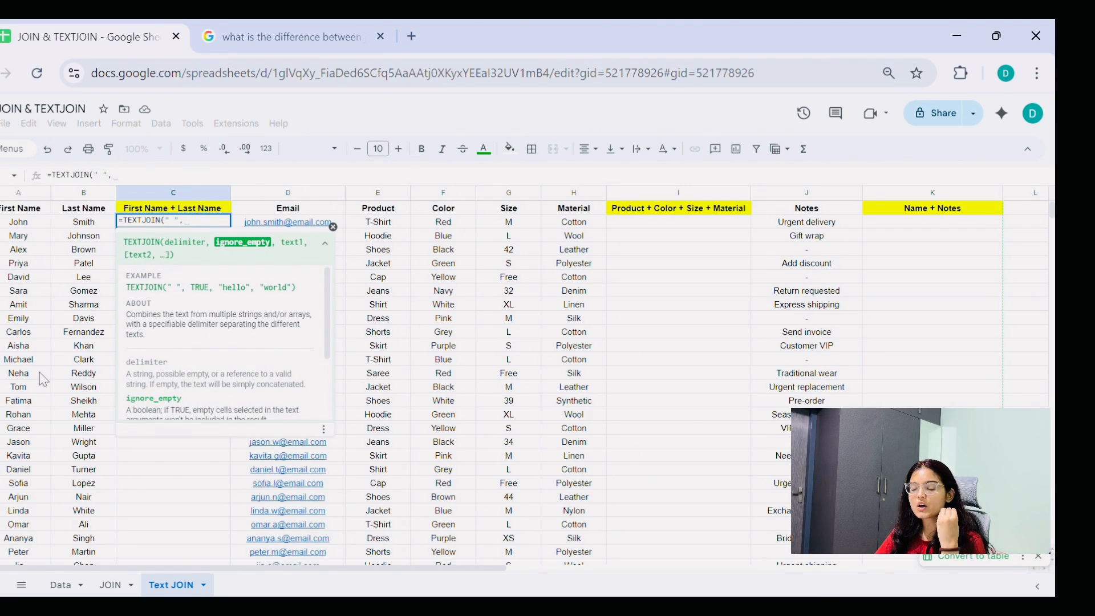
click(196, 220)
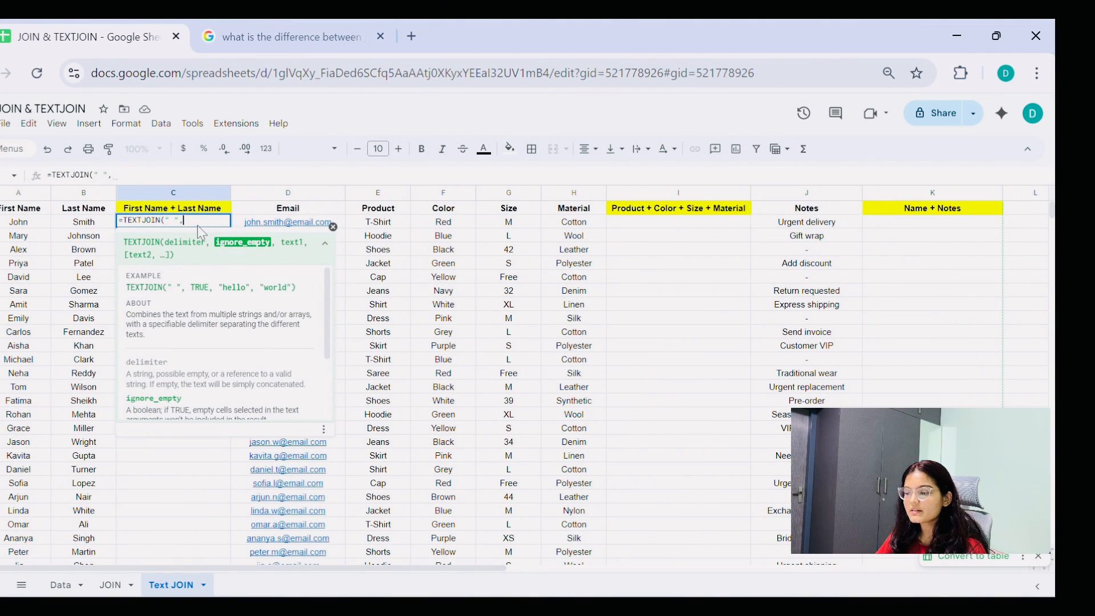
text(TRUE)
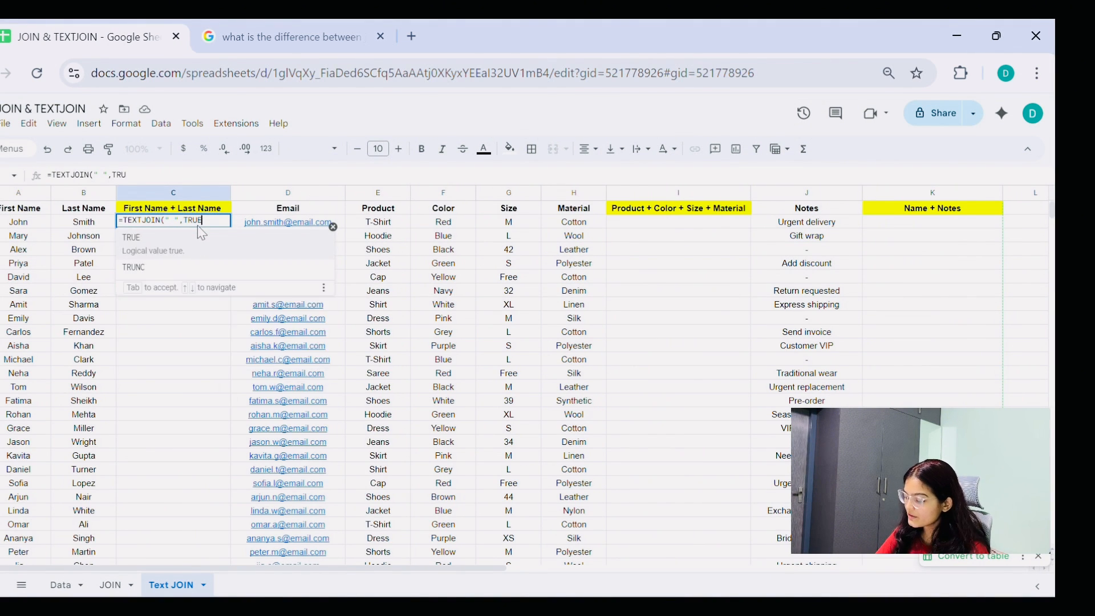
text(,)
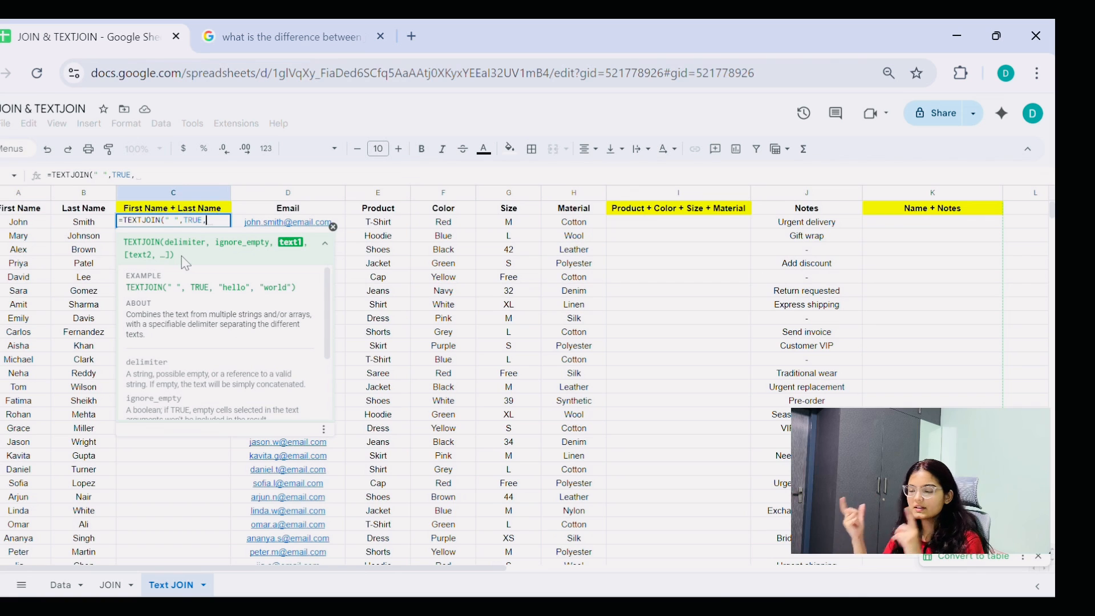
Step: Add the first and last name cells as text values, completing C2 as =TEXTJOIN(" ",TRUE,A2,B2)
click(15, 225)
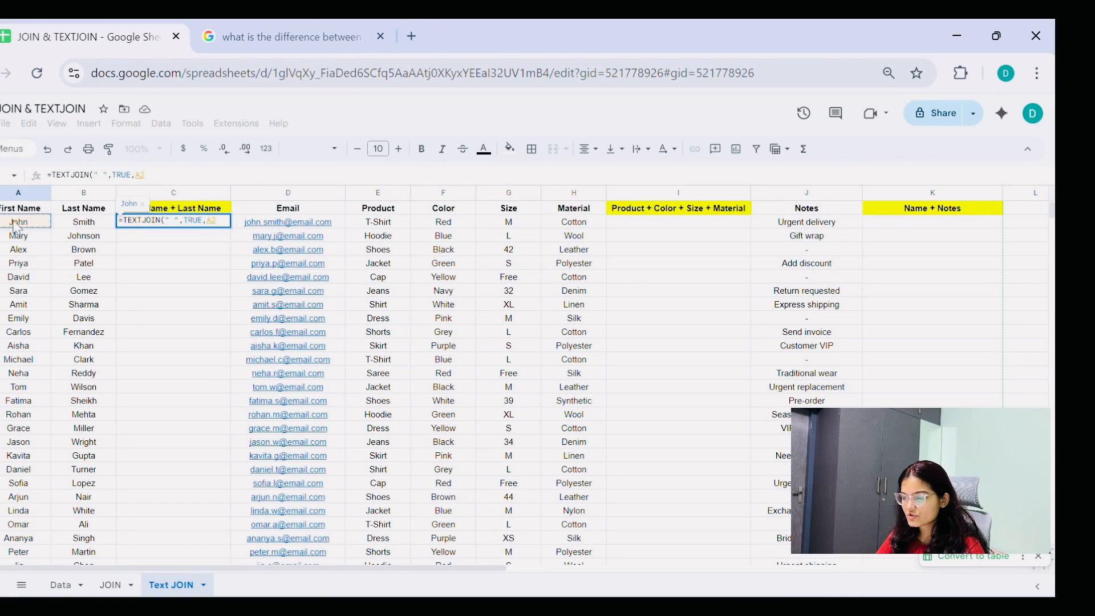
text(,)
click(80, 227)
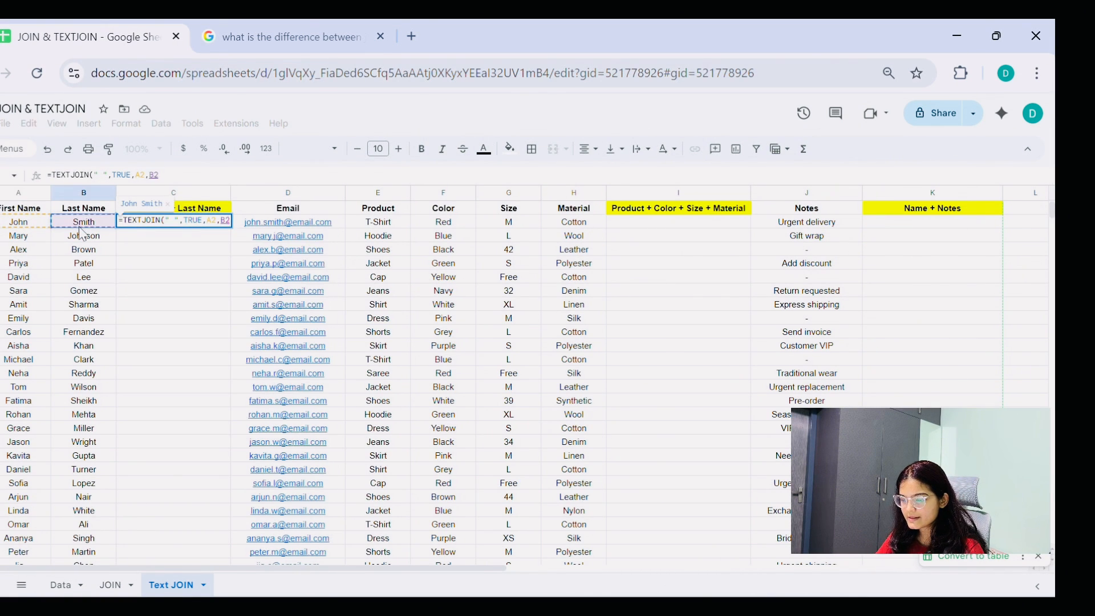
text())
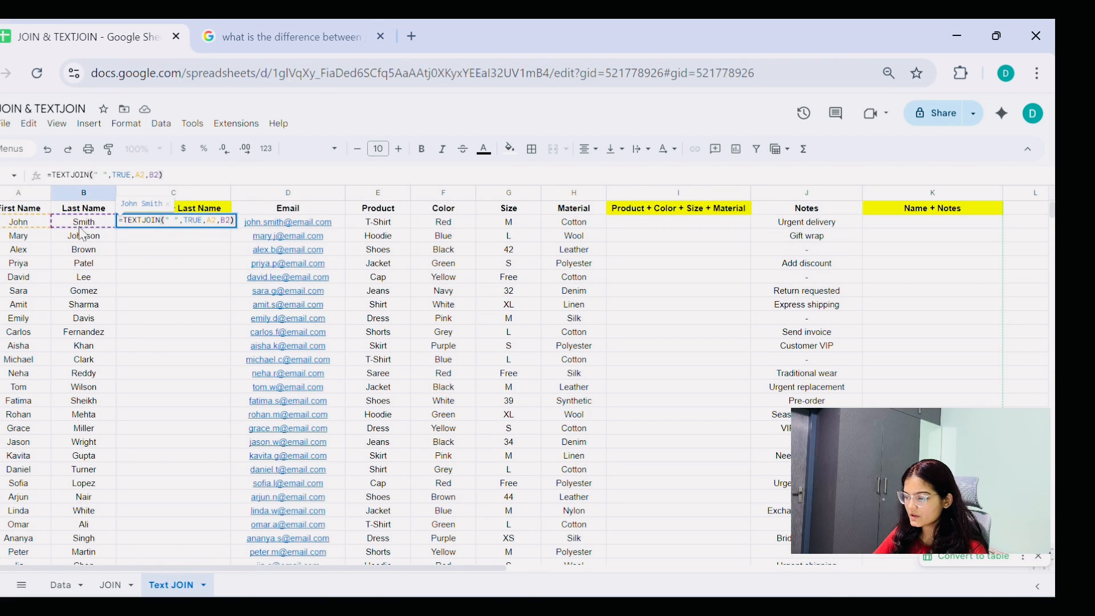
key(Return)
click(210, 227)
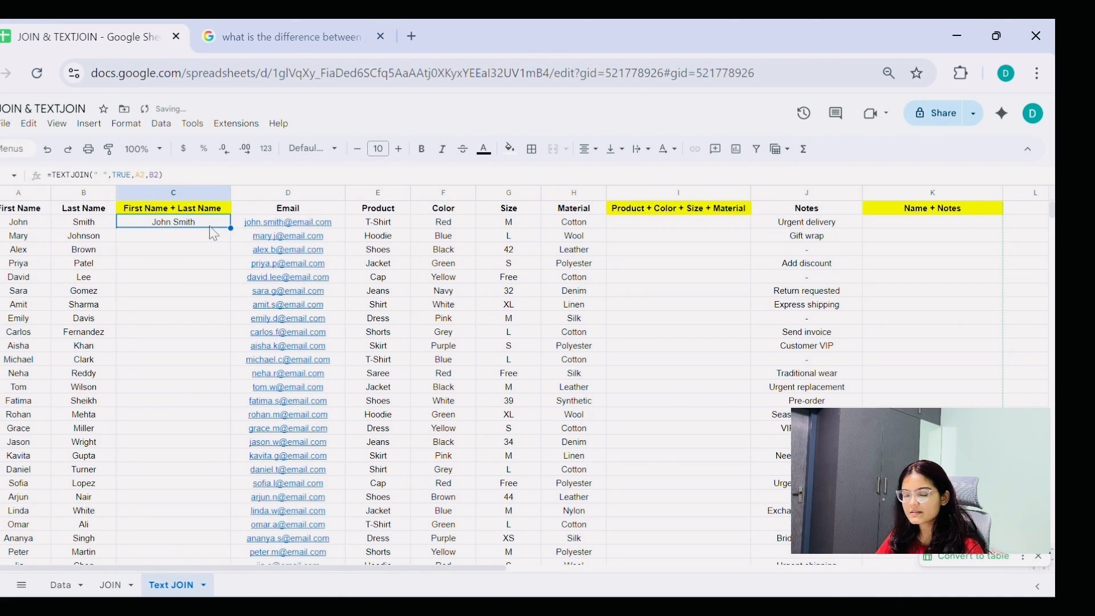
Step: Begin a TEXTJOIN formula in C13 with a single space as its delimiter and ignore_empty set to TRUE
click(148, 377)
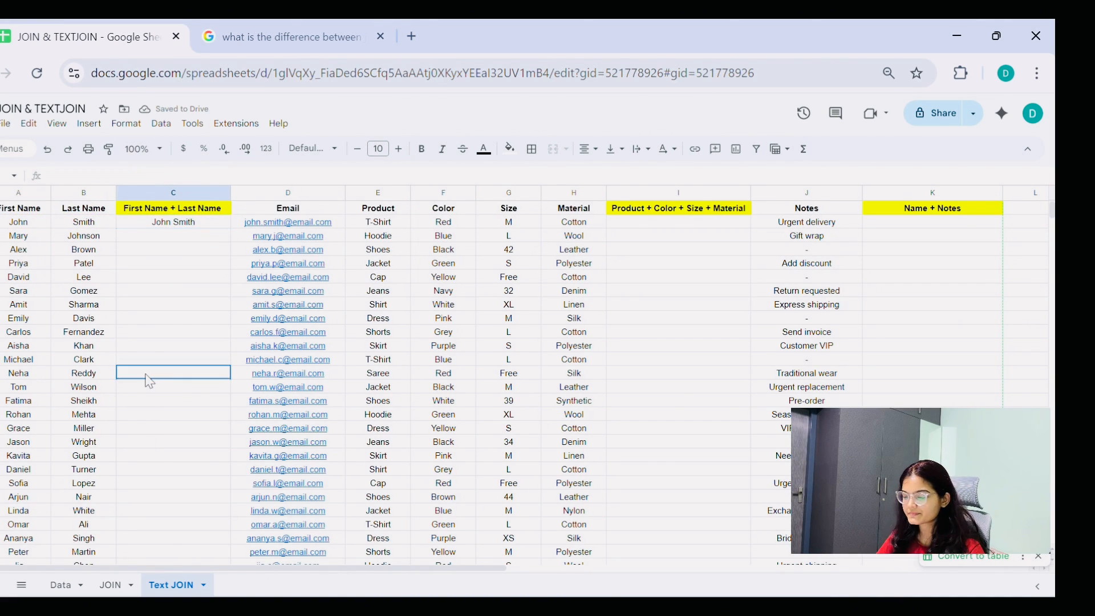
click(26, 378)
click(73, 377)
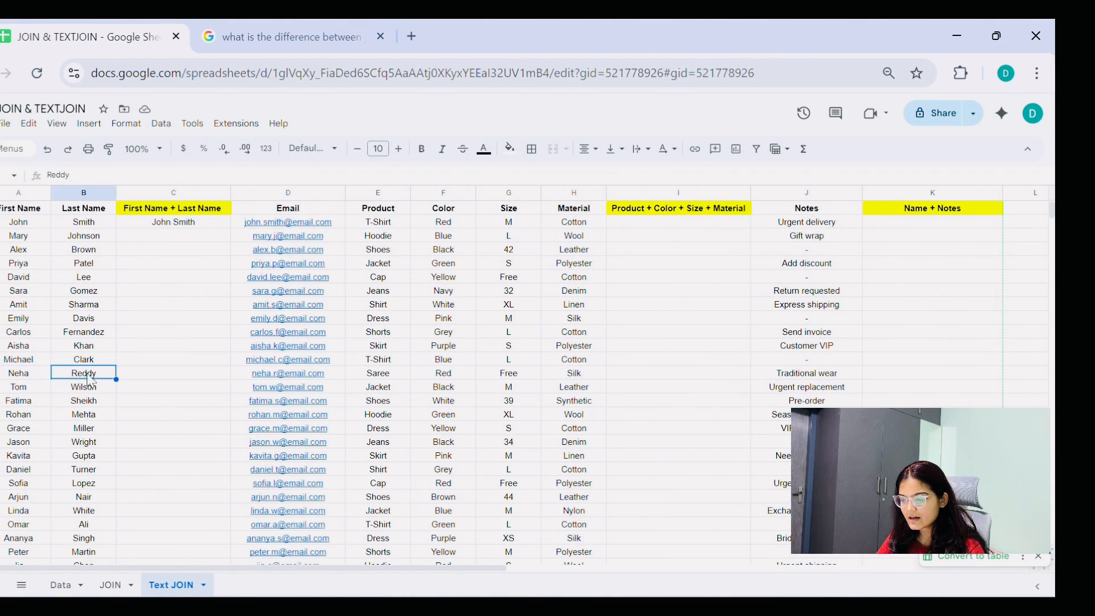
click(146, 376)
text(=)
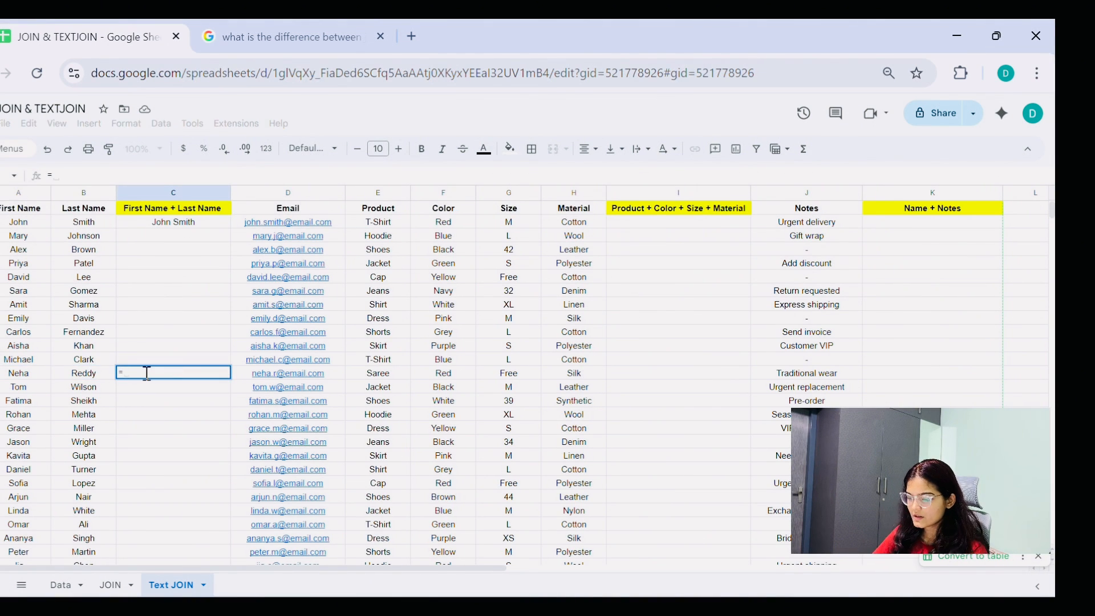
text(textjoi)
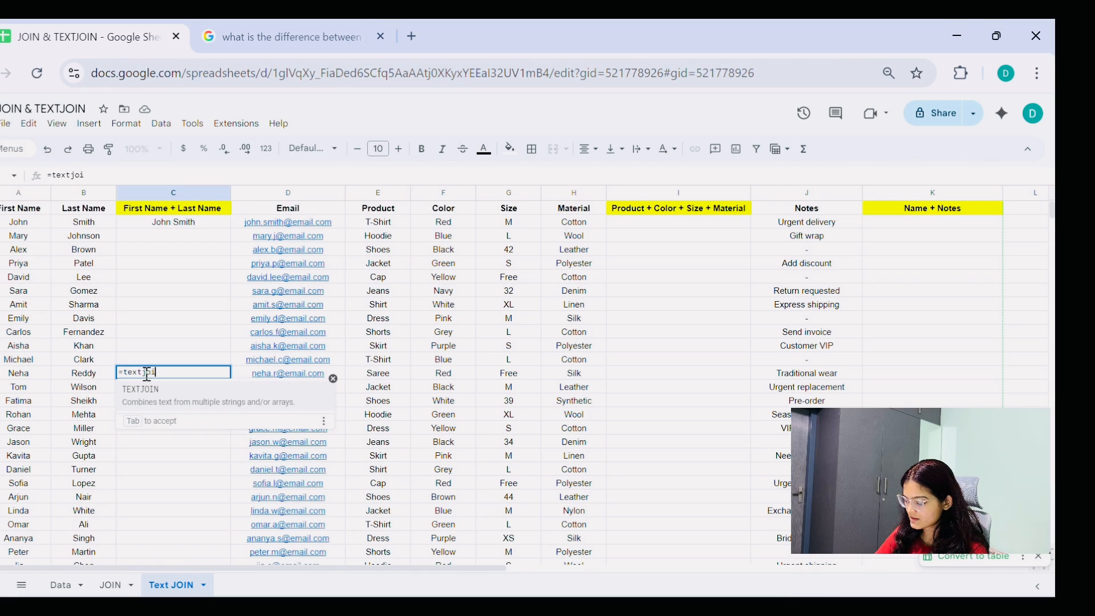
key(Tab)
text("")
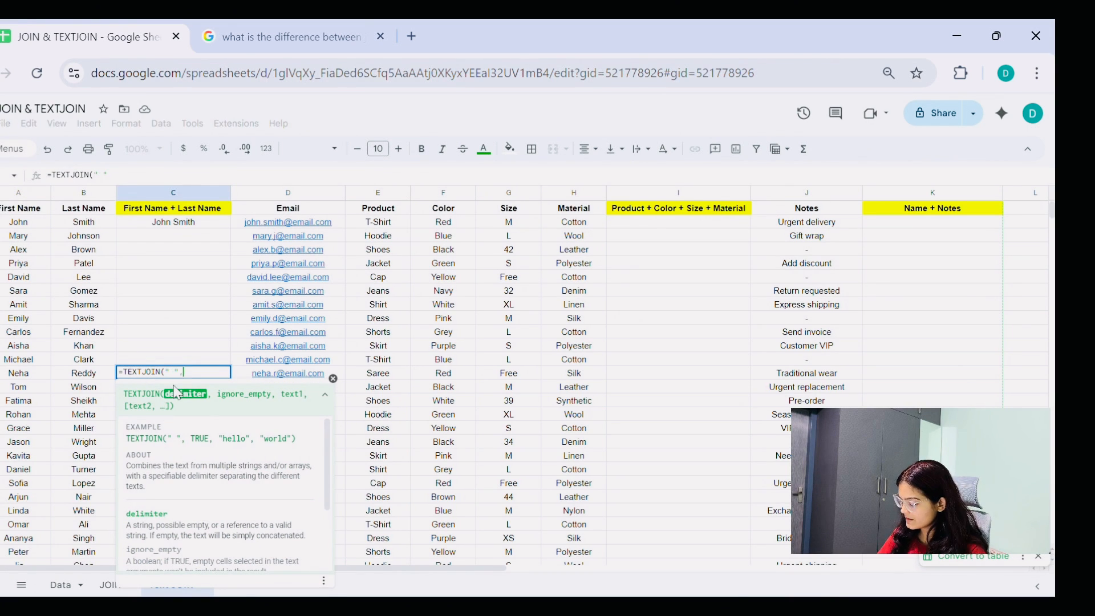
text( ,)
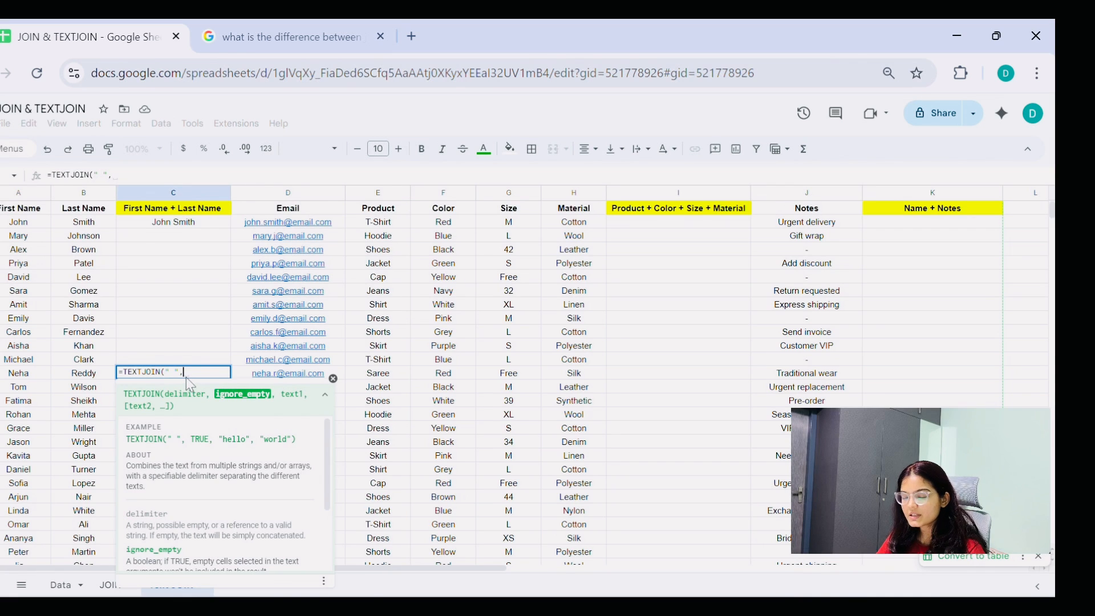
text(TRUE,)
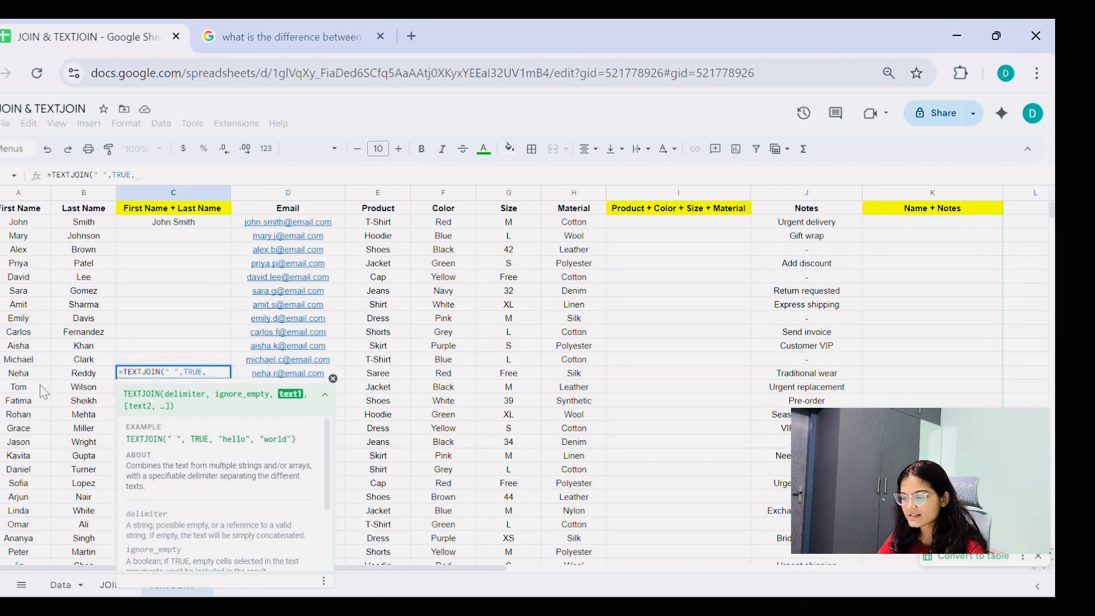
Step: Add that row's first and last name cells as text values, completing C13 as =TEXTJOIN(" ",TRUE,A13,B13)
click(26, 376)
text(,)
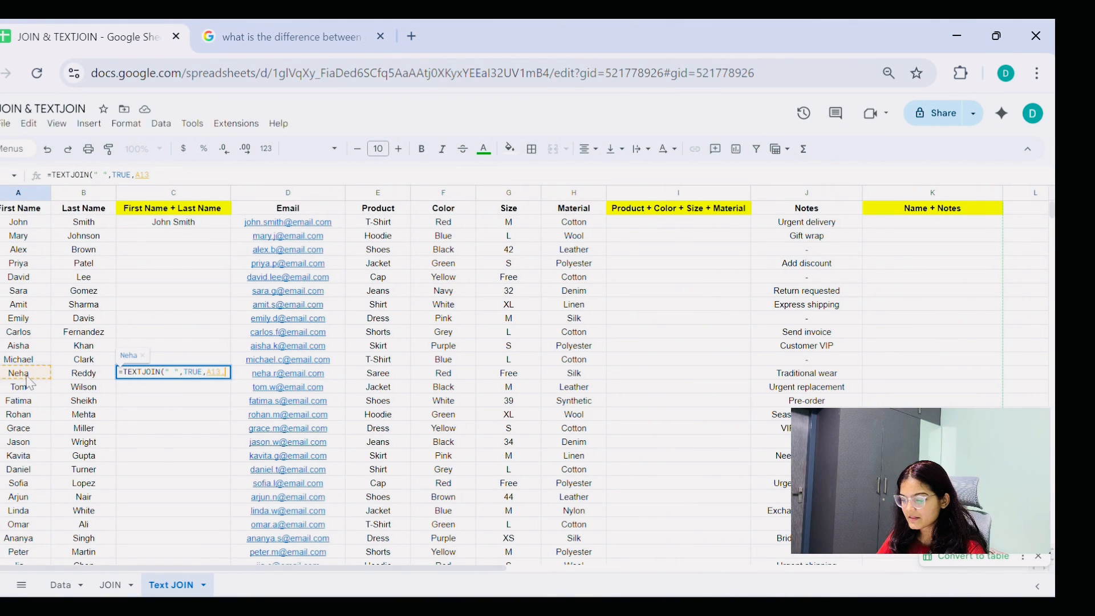
click(85, 376)
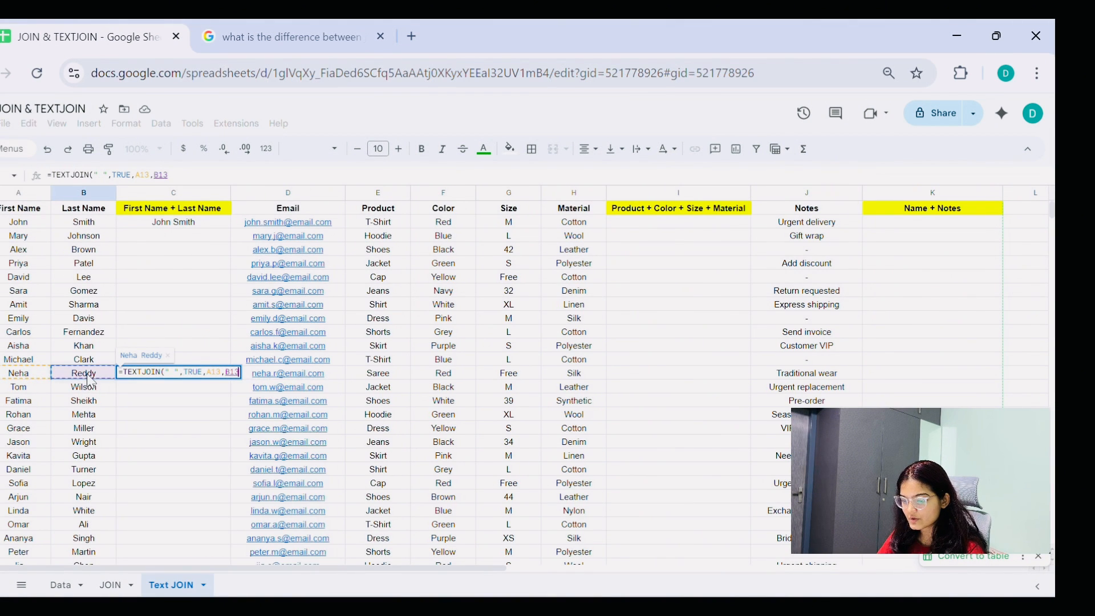
text())
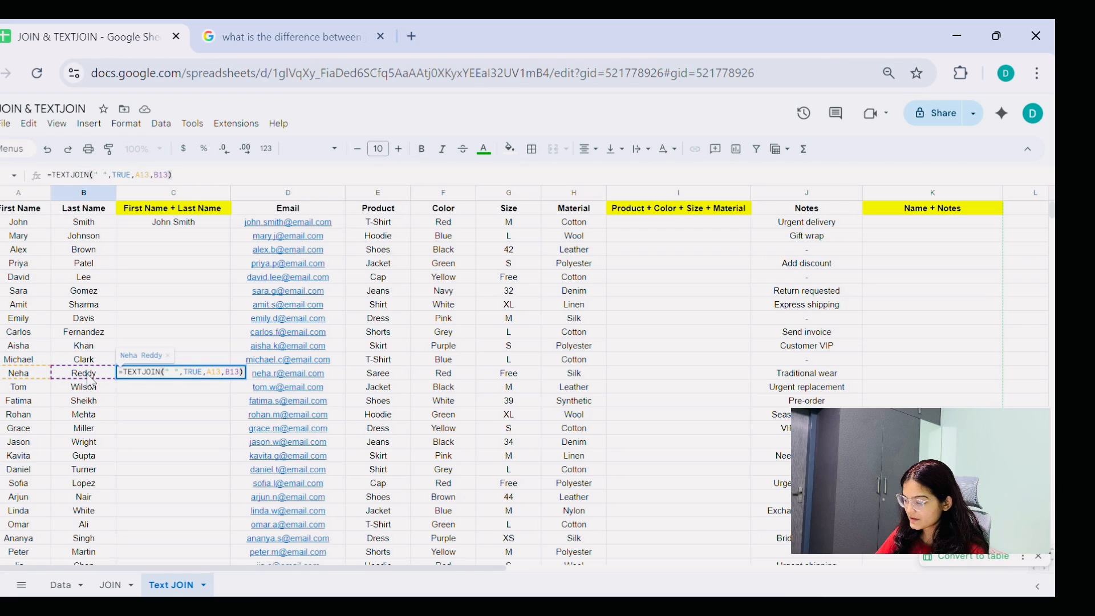
key(Return)
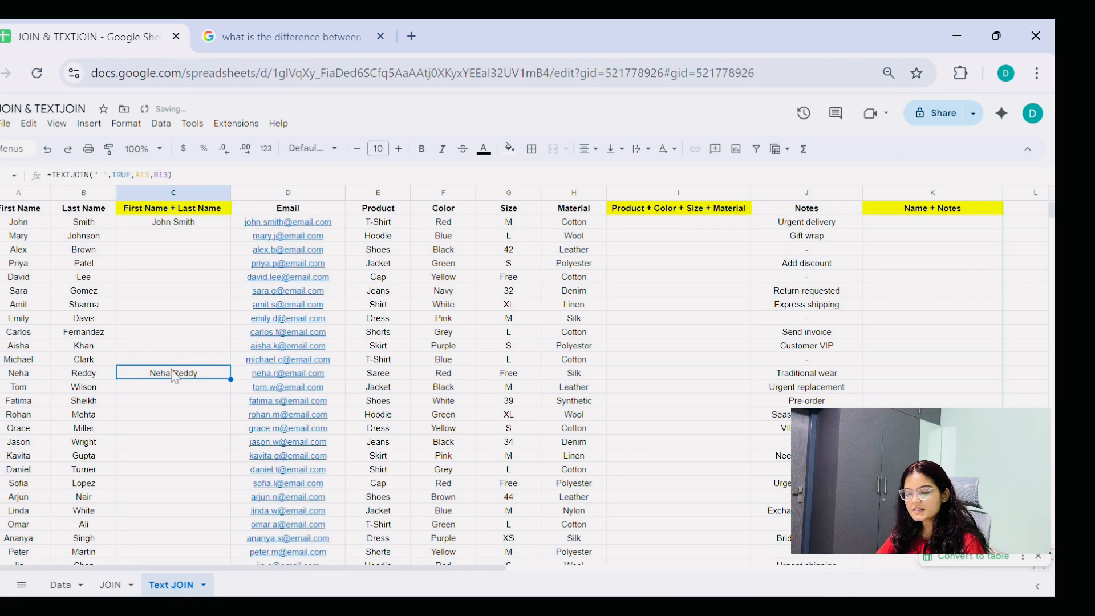
Step: Copy the TEXTJOIN formula from C2 down the First Name + Last Name column through C31, the last data row
click(188, 225)
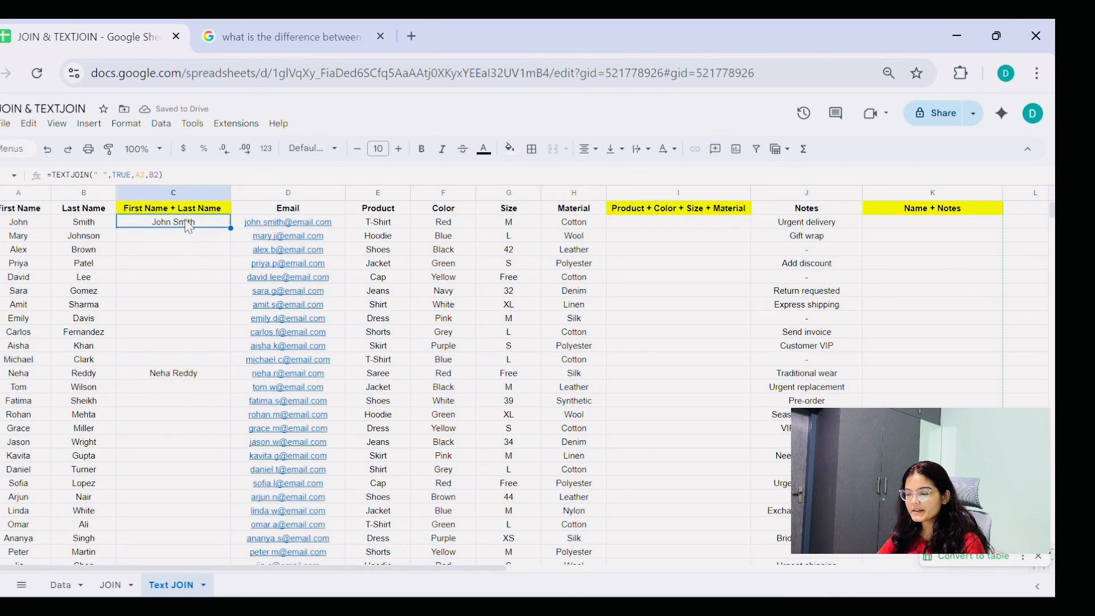
key(Left)
key(ctrl+Down)
key(Right)
key(ctrl+shift+Up)
key(ctrl+shift+Up)
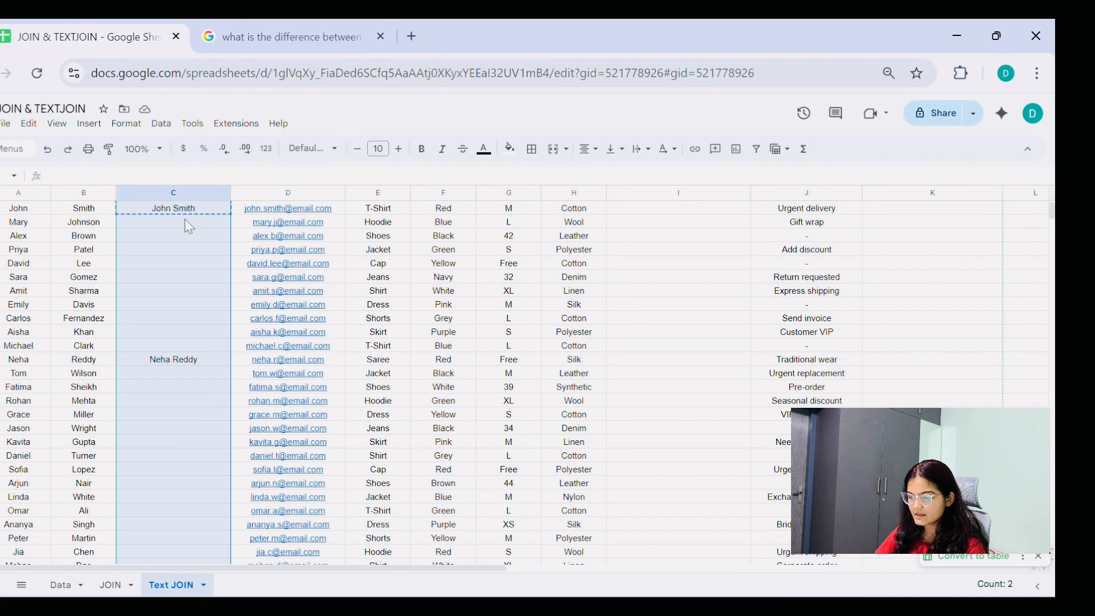
key(ctrl+v)
scroll(159, 293, up, 1)
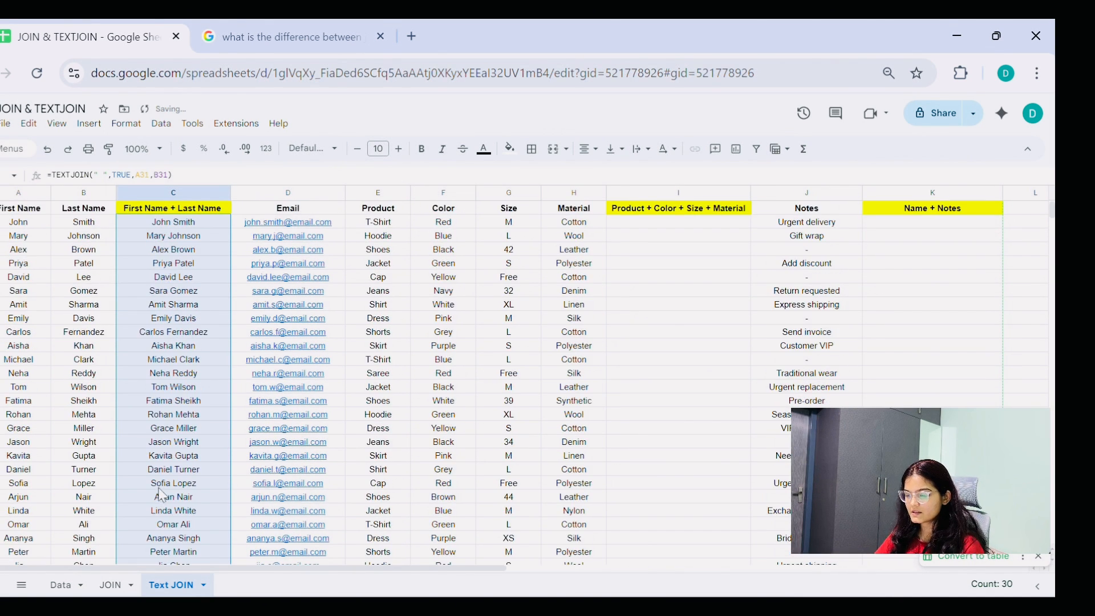
click(159, 293)
click(162, 390)
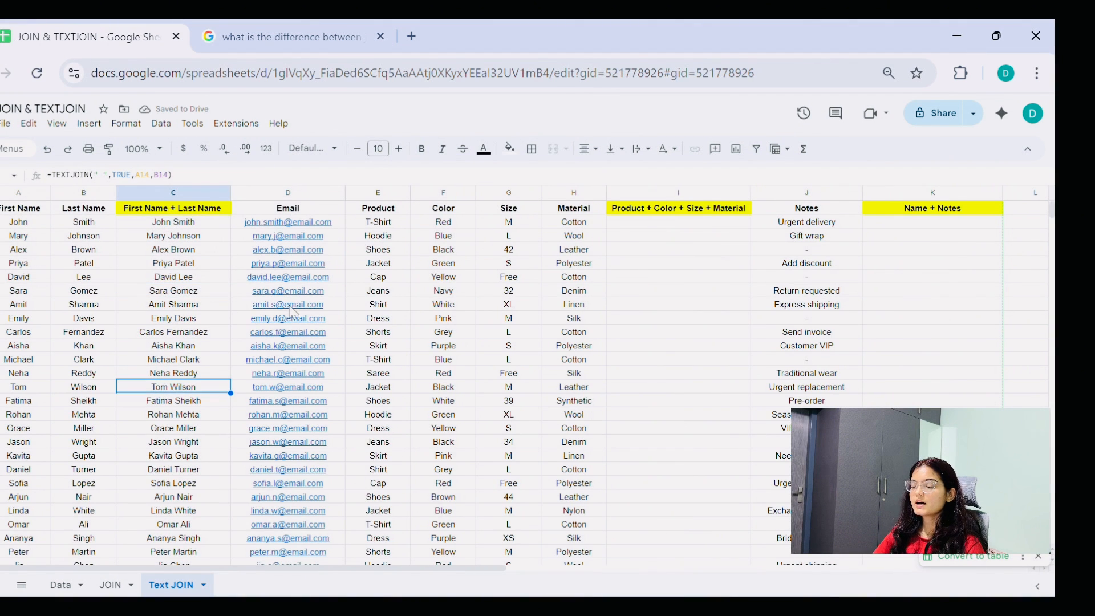
Step: Begin a TEXTJOIN formula in I2 with a comma as its delimiter and ignore_empty set to TRUE
click(650, 224)
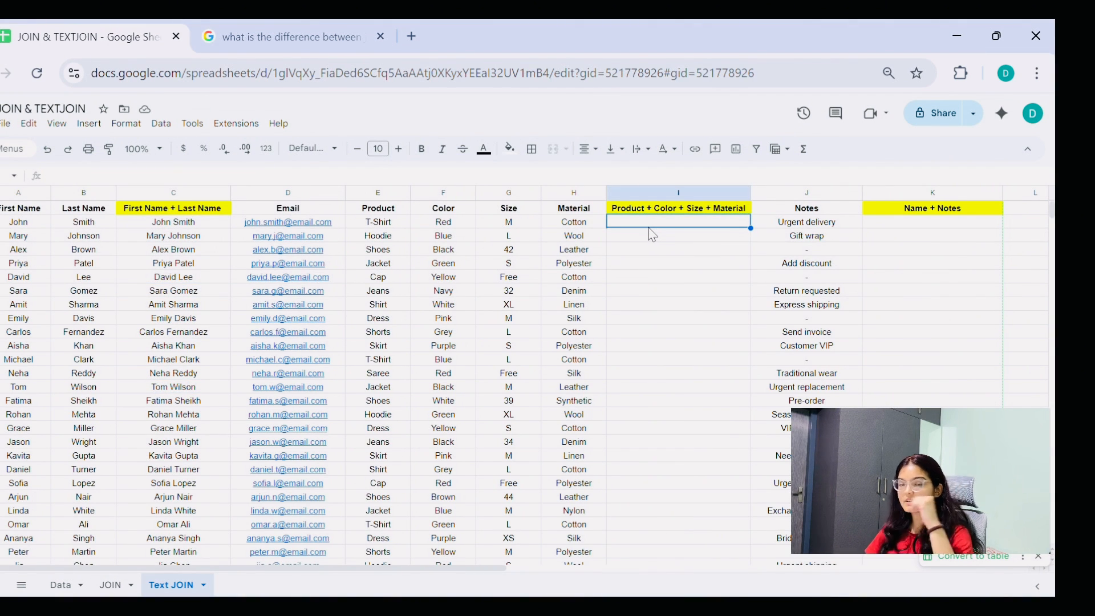
click(367, 224)
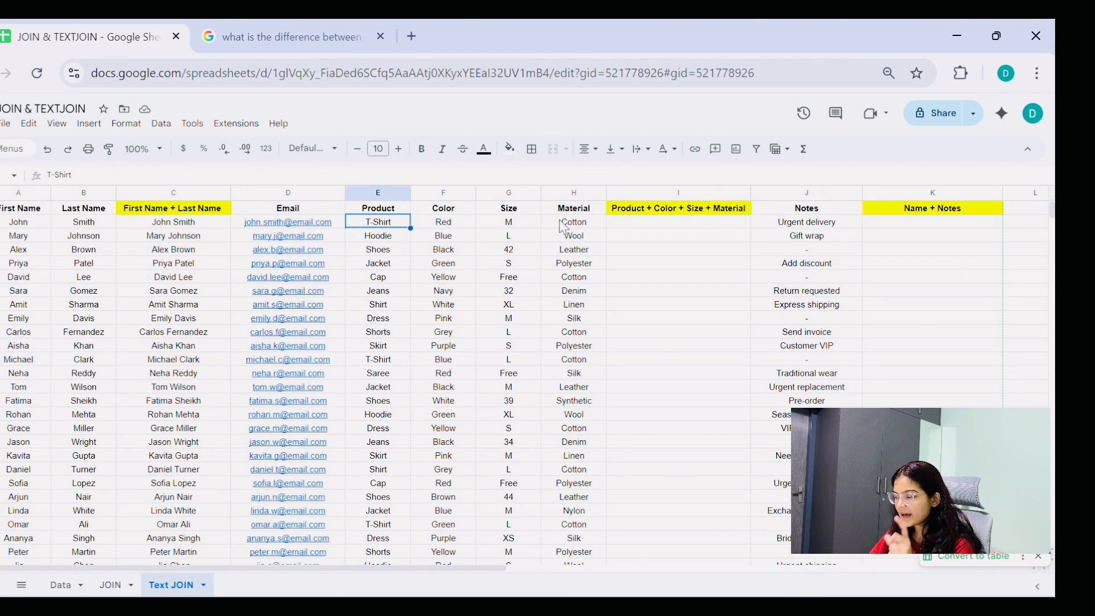
click(634, 226)
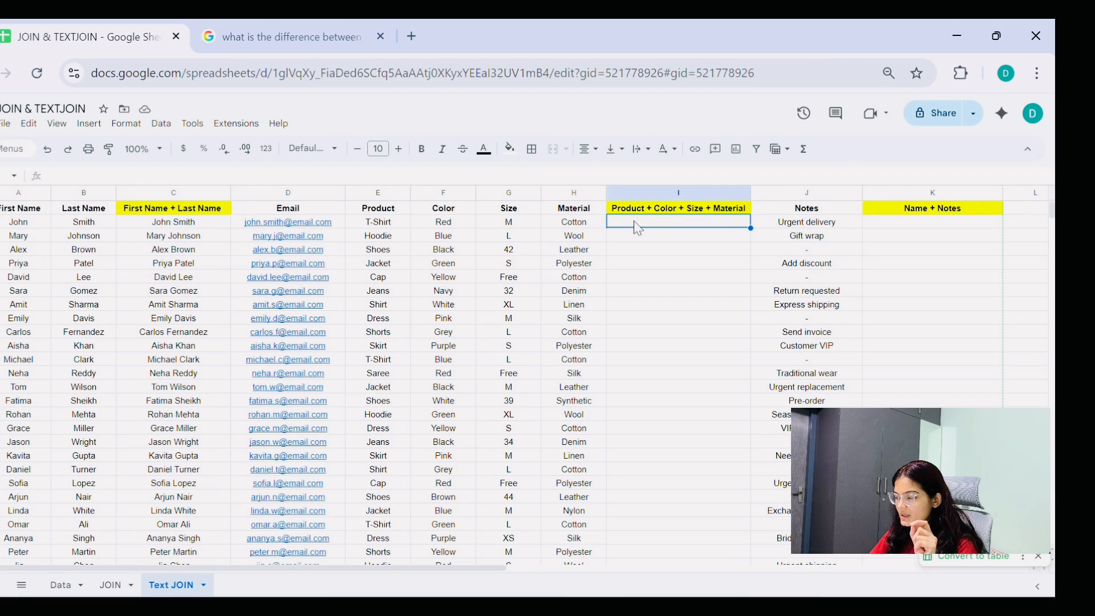
text(=text)
key(Tab)
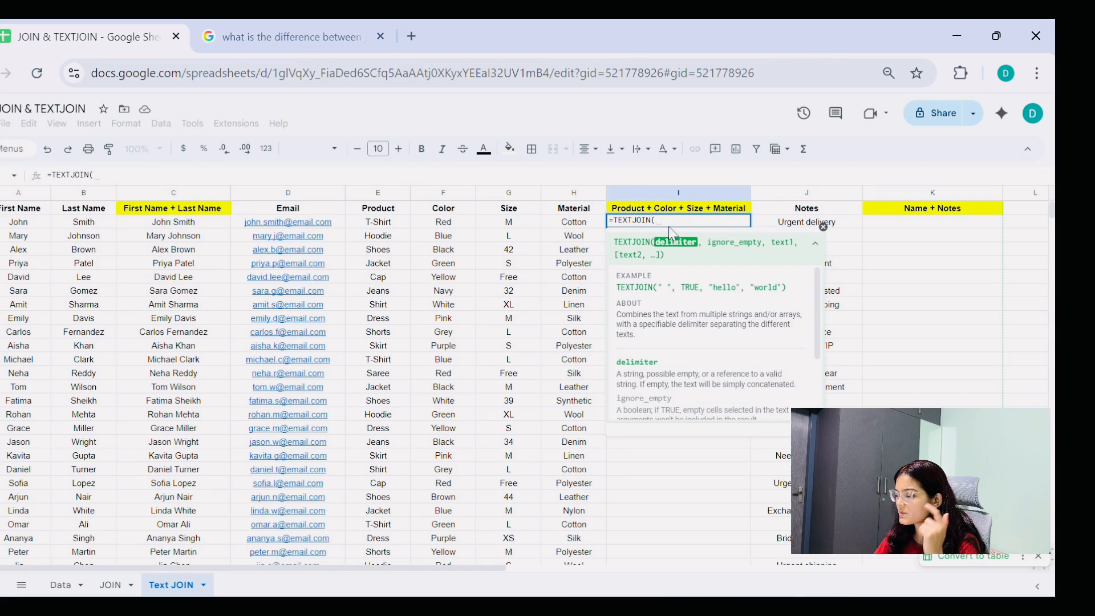
text(")
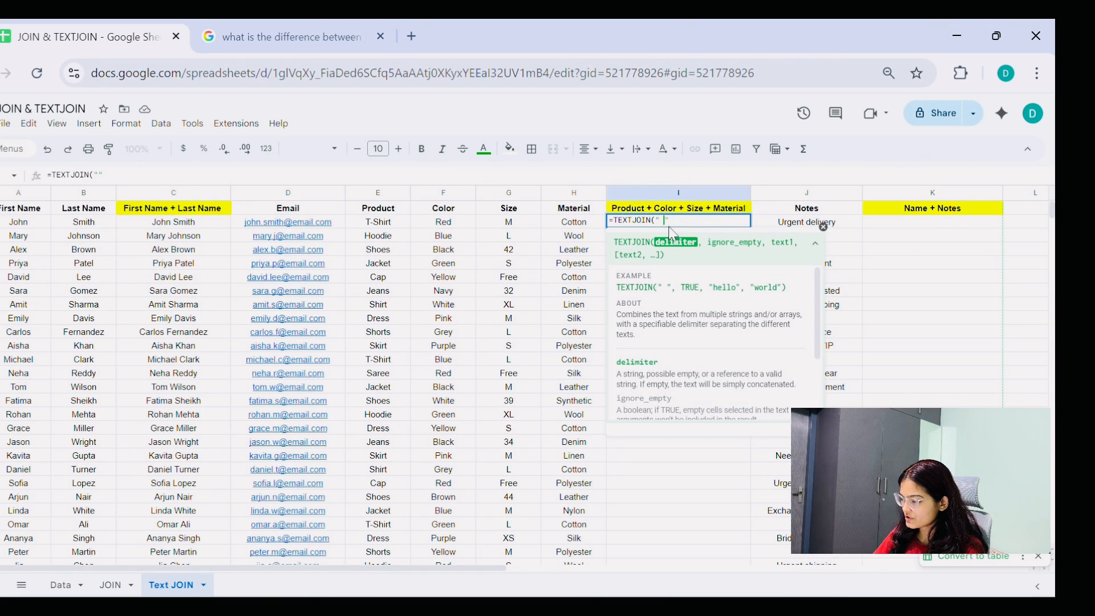
text( ,)
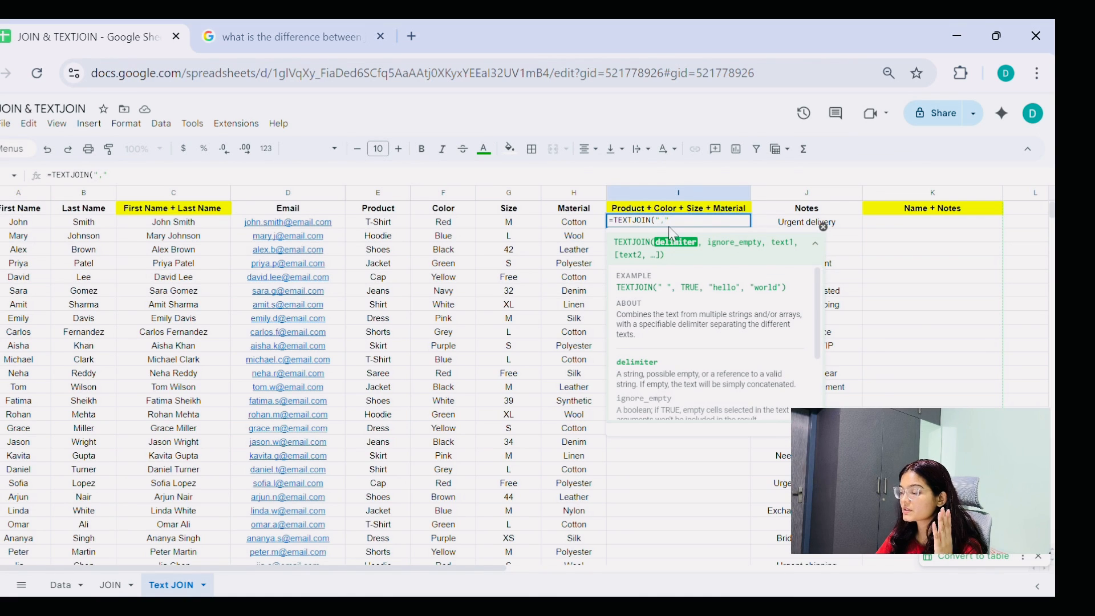
text(,)
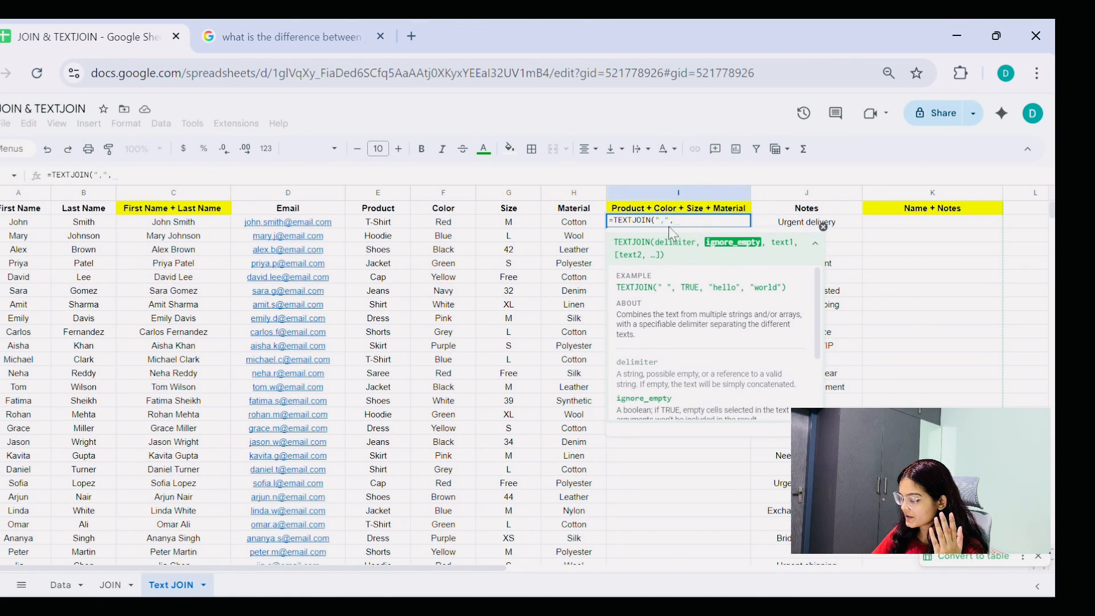
text(TRUE,)
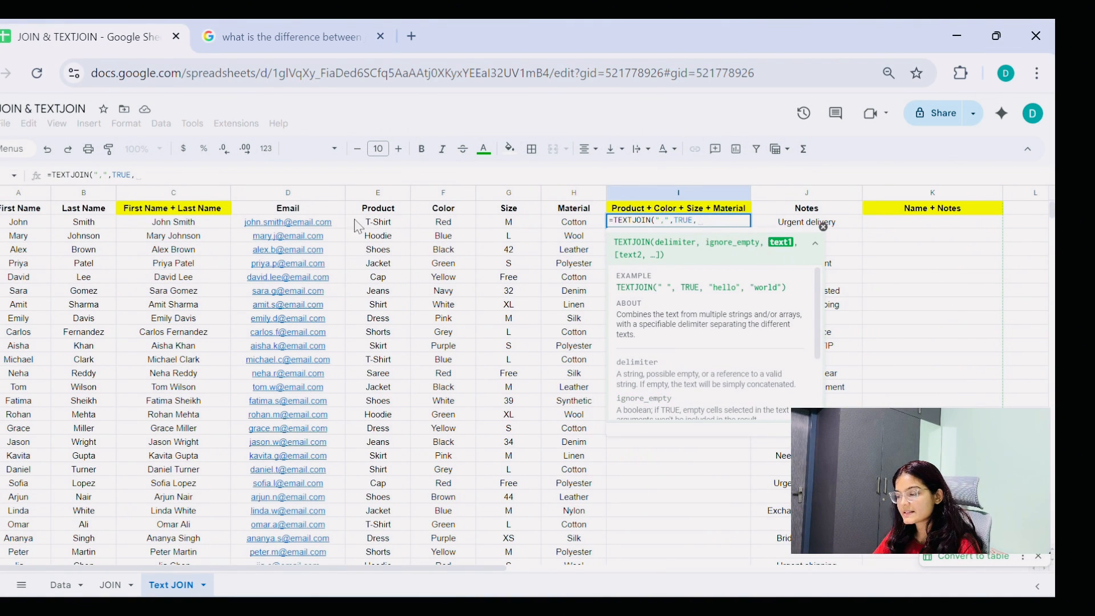
Step: Add the product, color, size and material cells, completing I2 as =TEXTJOIN(",",TRUE,E2,F2,G2,H2), and copy that cell
click(373, 227)
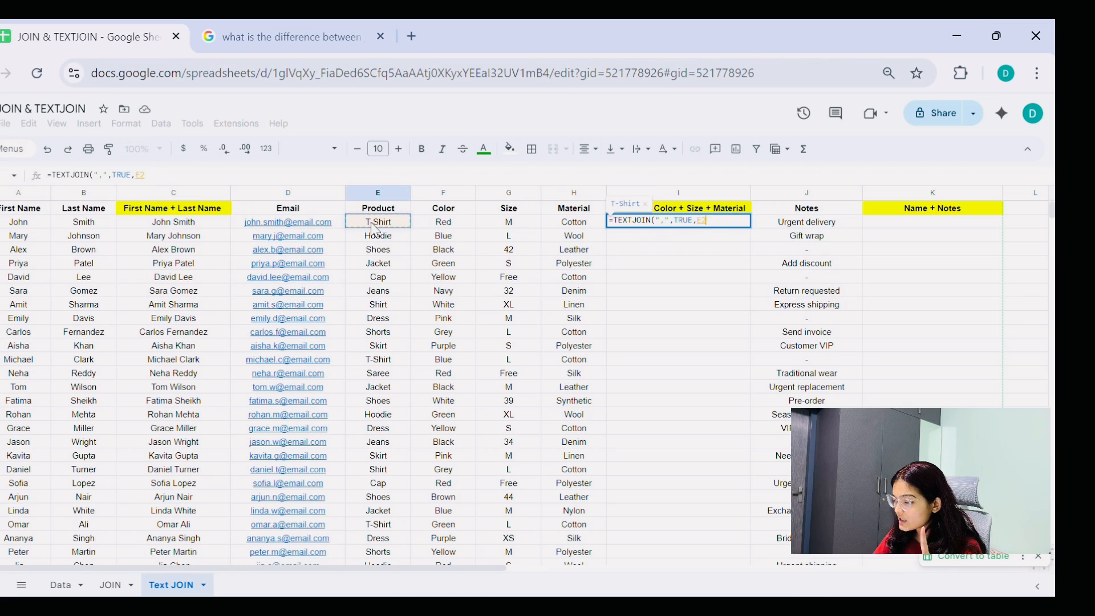
text(,)
click(445, 228)
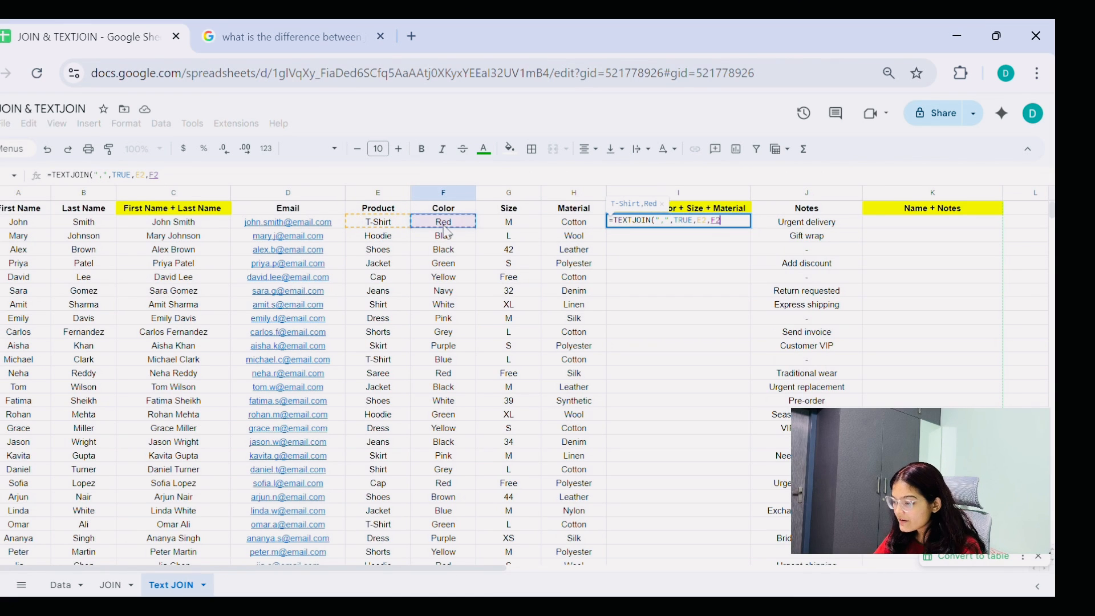
text(,)
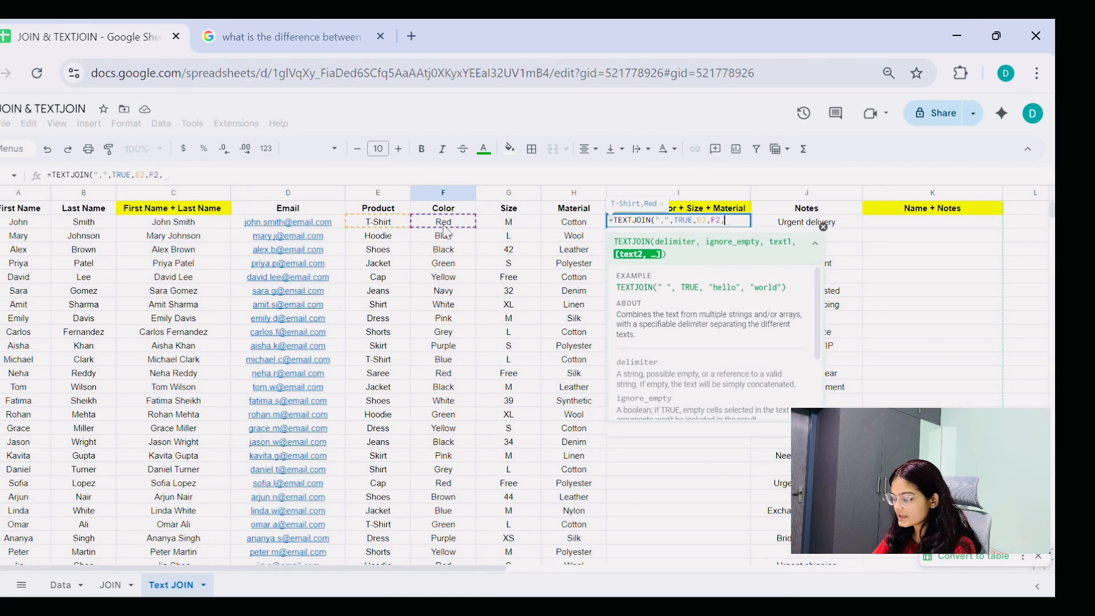
click(507, 228)
text(,)
click(581, 223)
text())
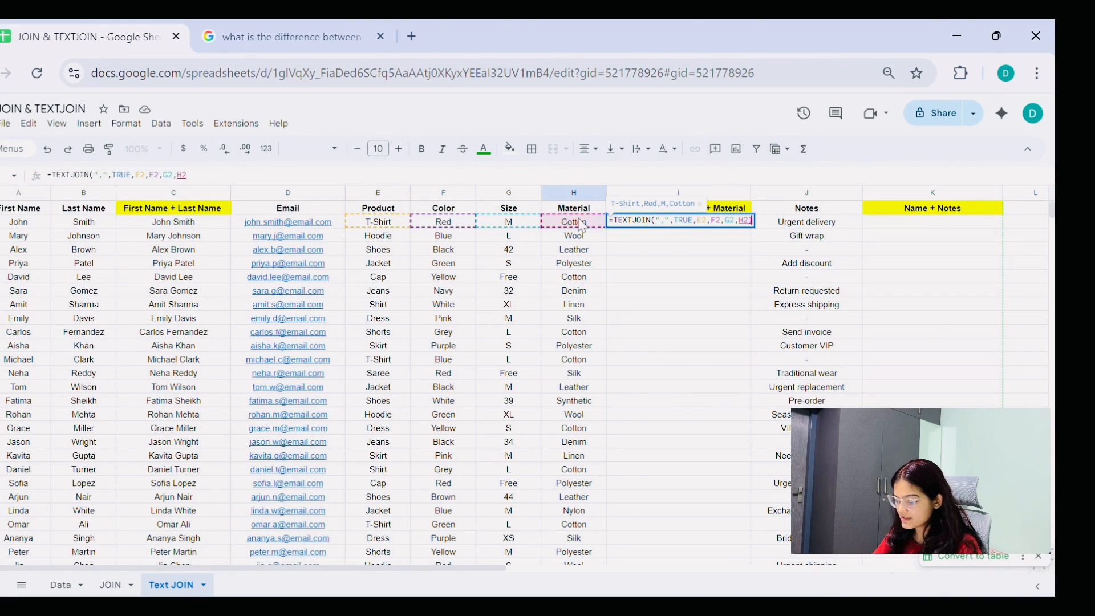
key(Return)
click(677, 224)
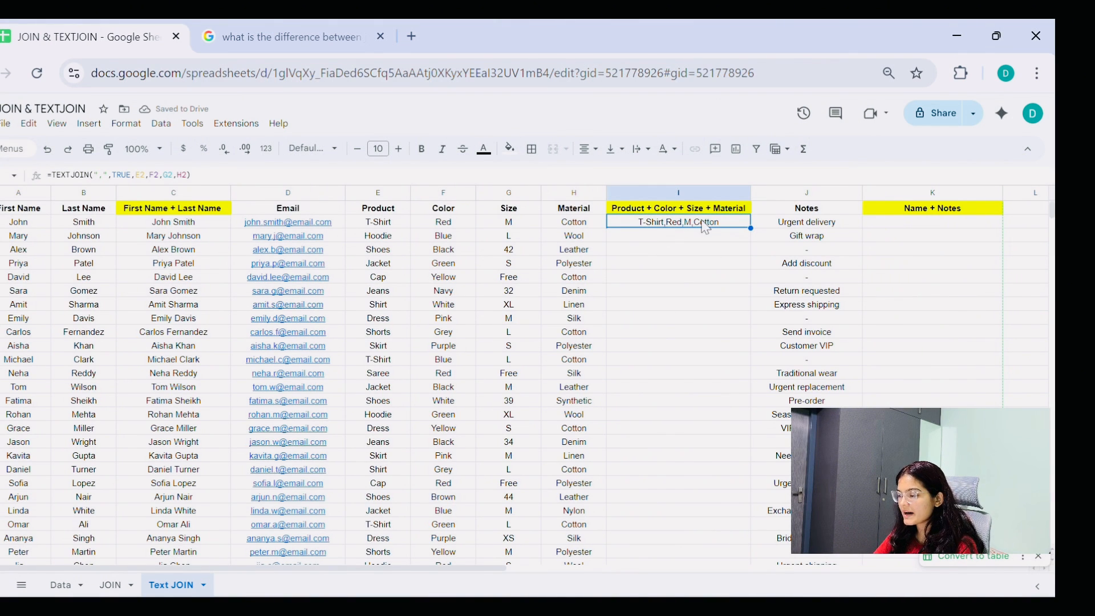
key(ctrl+c)
key(Left)
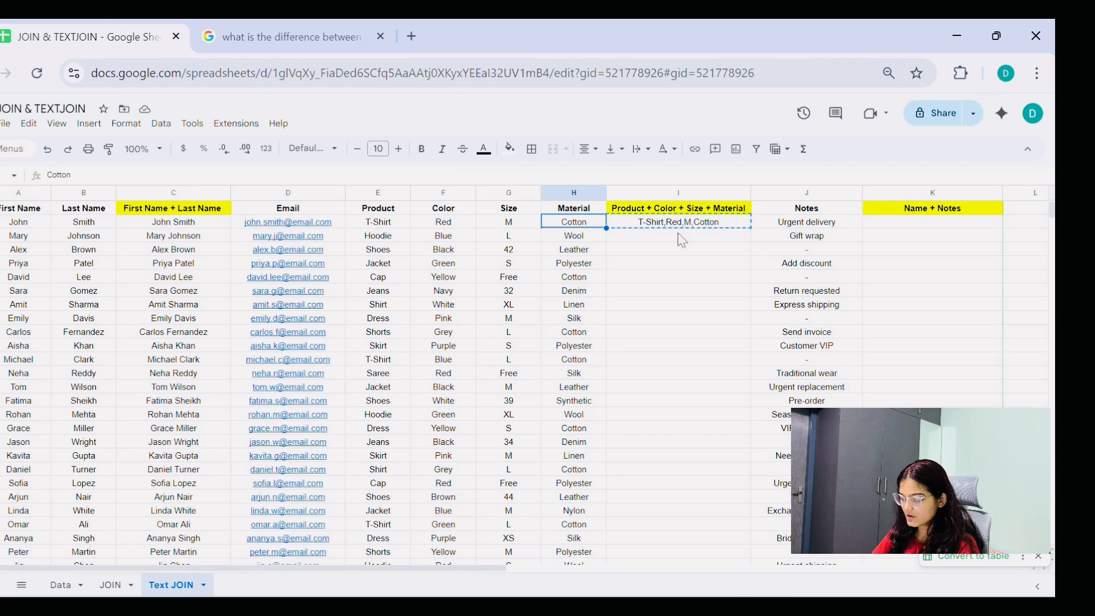
Step: Begin a TEXTJOIN formula in I12 with "+" as its delimiter and ignore_empty set to TRUE
click(677, 359)
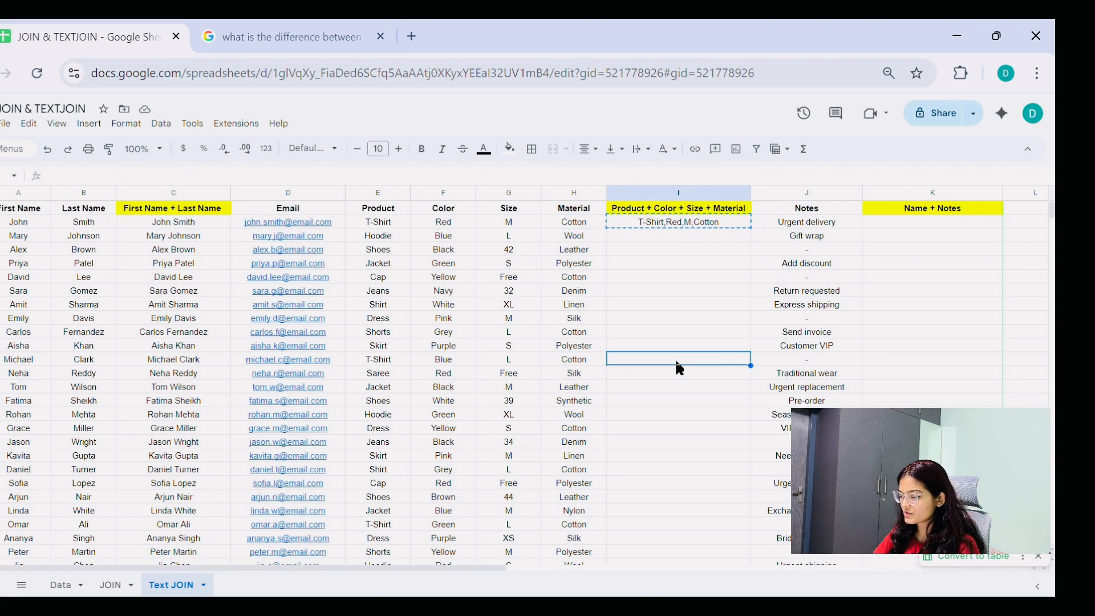
text(=text)
key(Down)
key(Tab)
text(")
text(",)
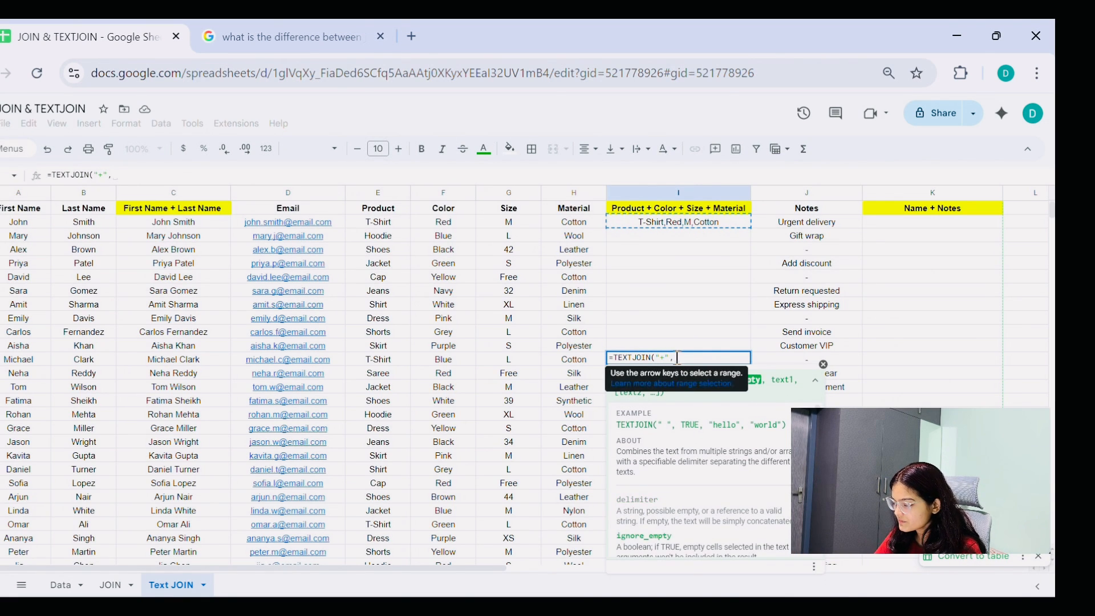
key(BackSpace)
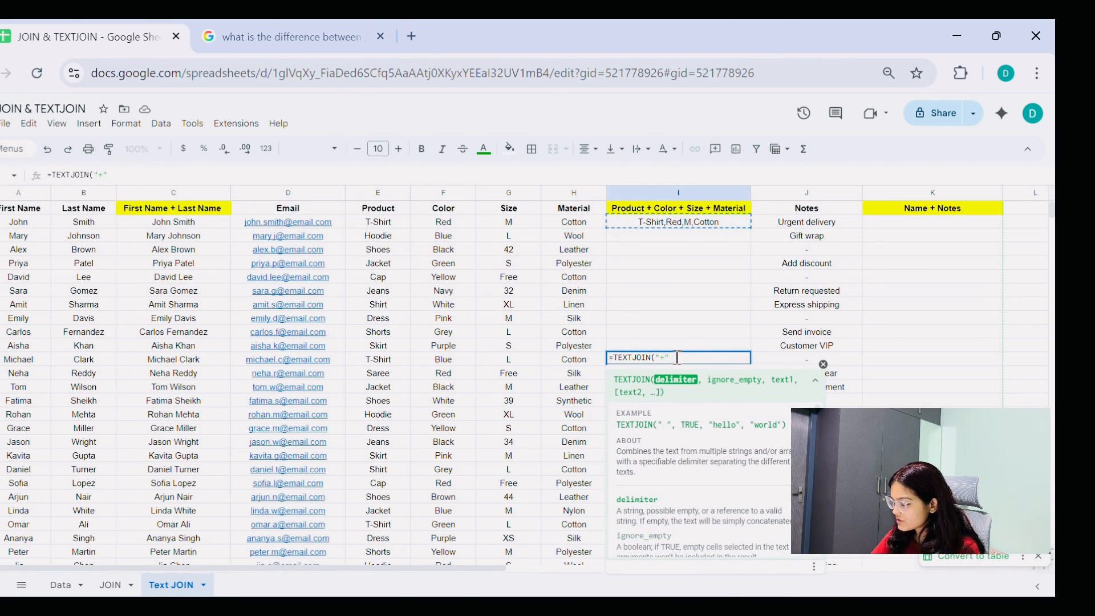
text(,)
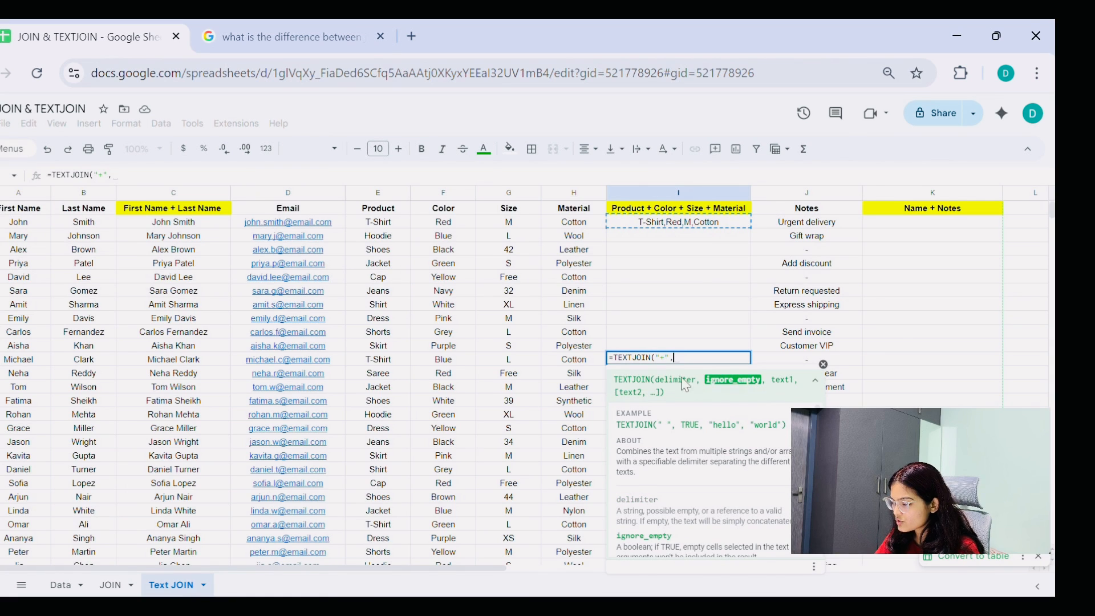
text(TRU)
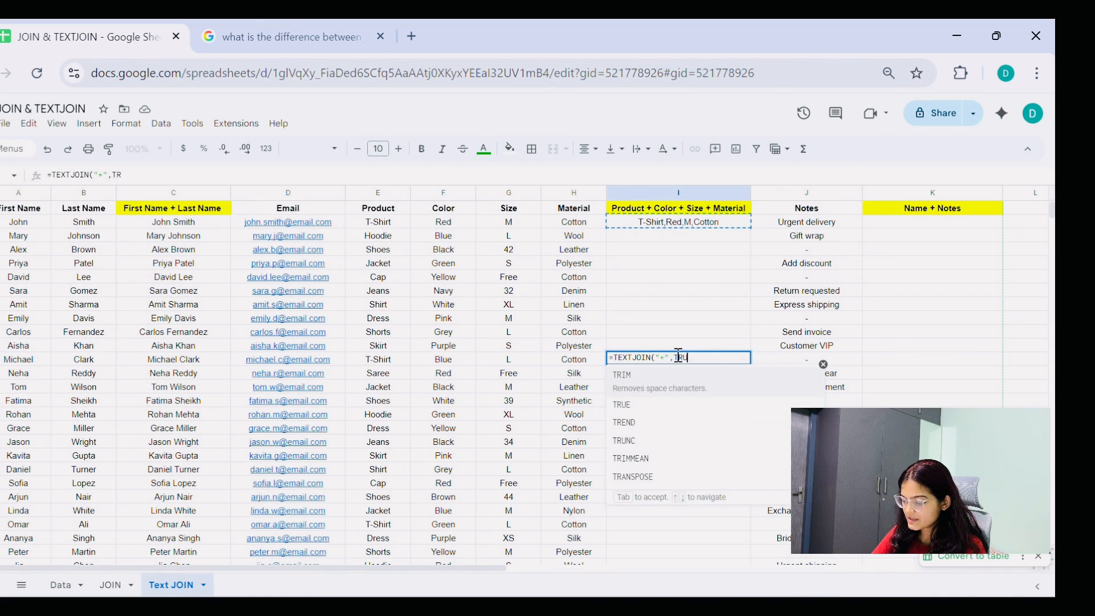
text(E,)
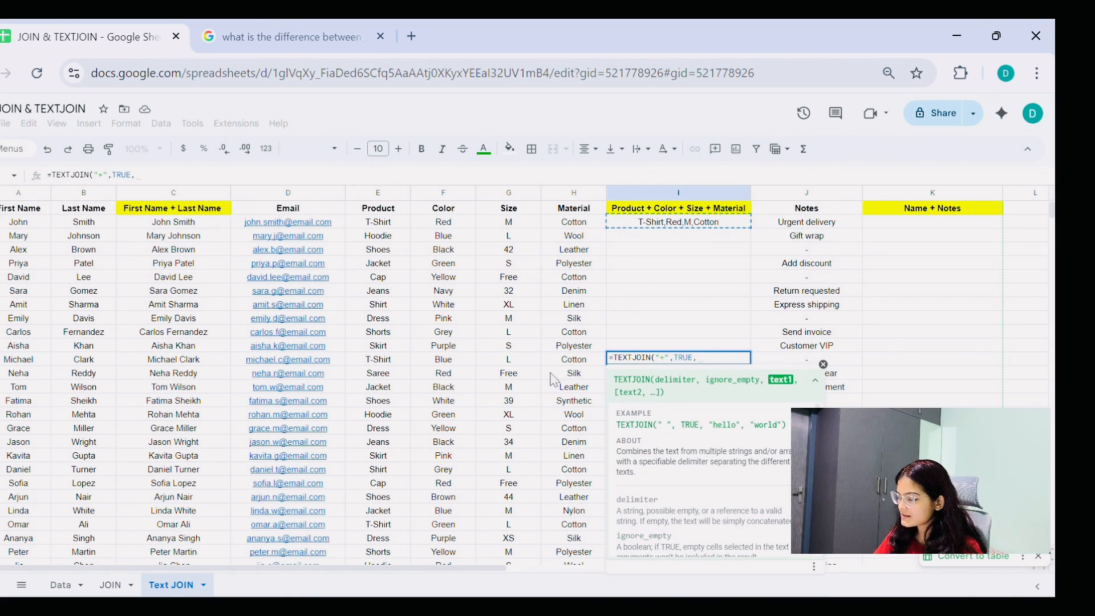
Step: Add that row's product, color, size and material cells, completing I12 as =TEXTJOIN("+",TRUE,E12,F12,G12,H12)
click(394, 361)
text(,)
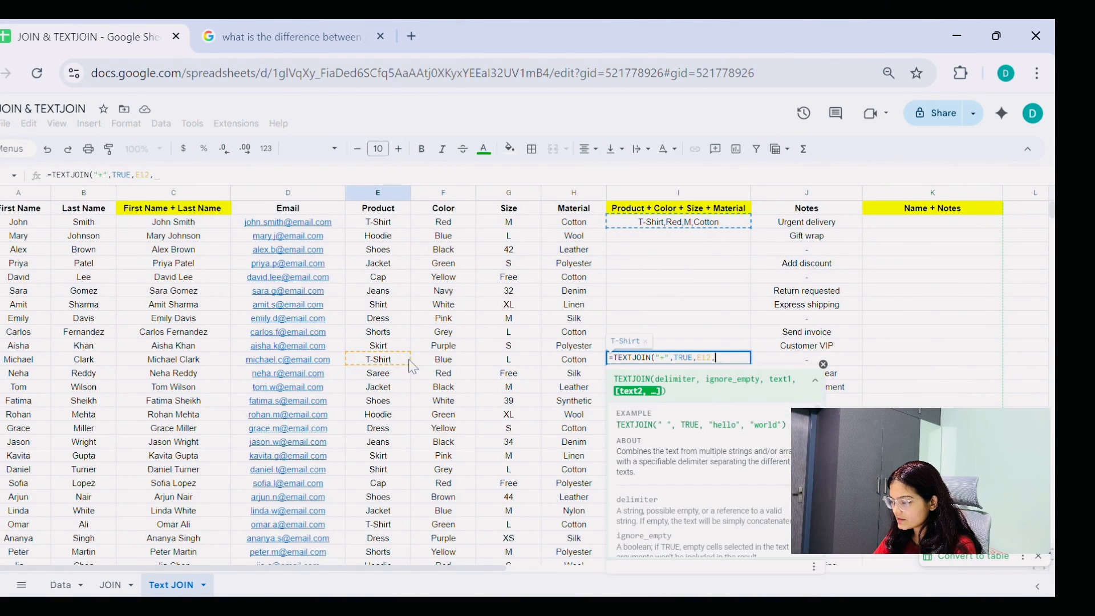
click(441, 364)
text(,)
click(509, 361)
text(,)
click(574, 364)
text())
key(Return)
click(664, 365)
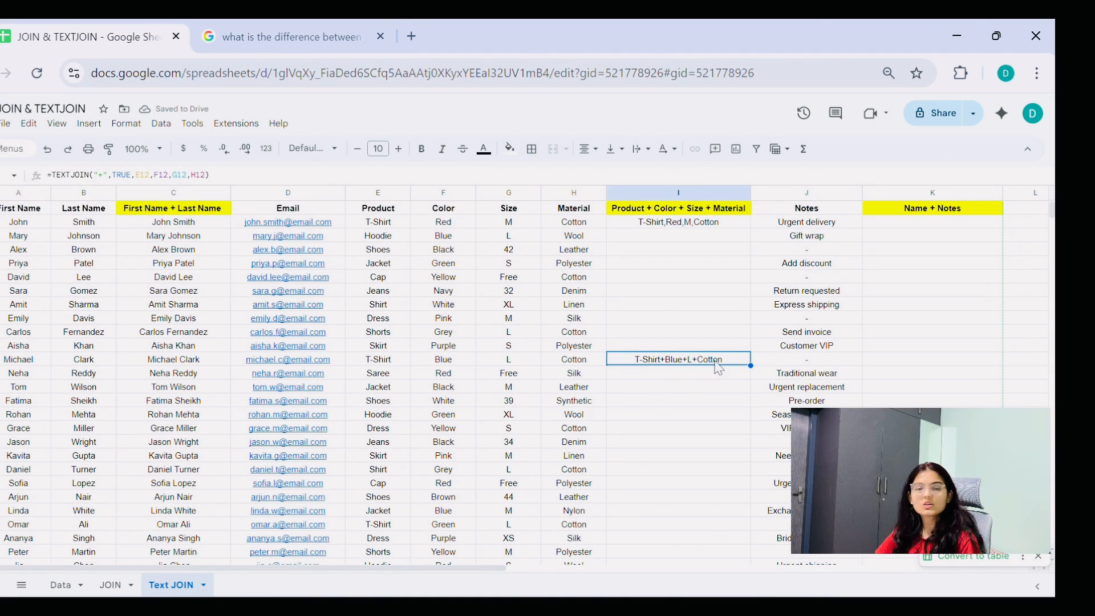
Step: Copy the comma-delimited TEXTJOIN formula from I2 down the Product + Color + Size + Material column through I31, the last data row
click(678, 227)
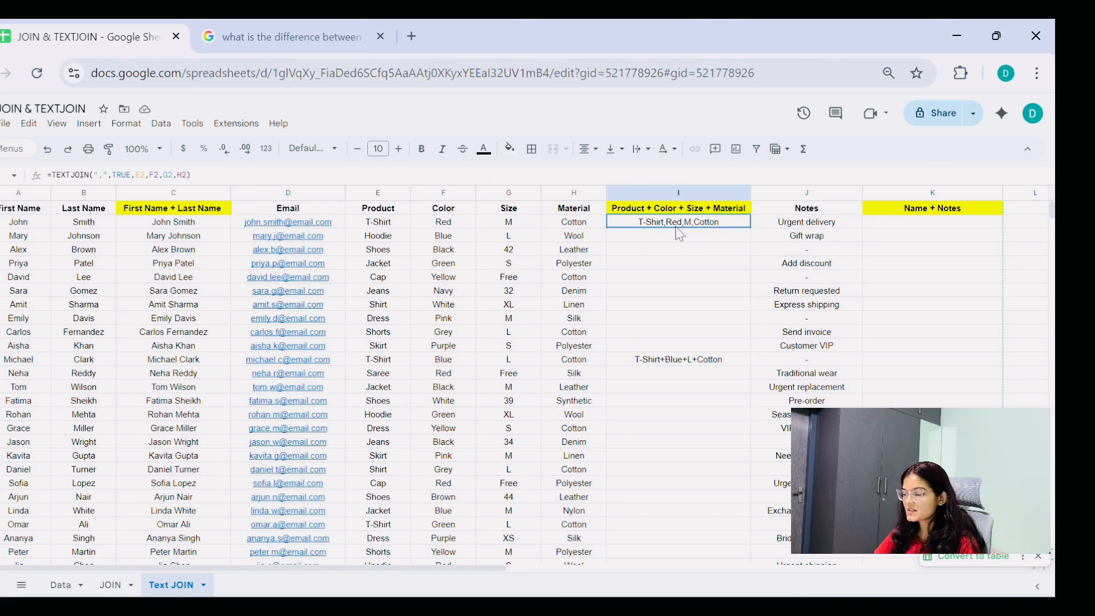
key(Left)
key(ctrl+Down)
key(Right)
key(ctrl+shift+Up)
key(shift+Up)
key(shift+Up)
key(shift+Up)
key(shift+Up)
key(shift+Up)
key(shift+Up)
key(shift+Up)
key(shift+Up)
key(shift+Up)
key(shift+Up)
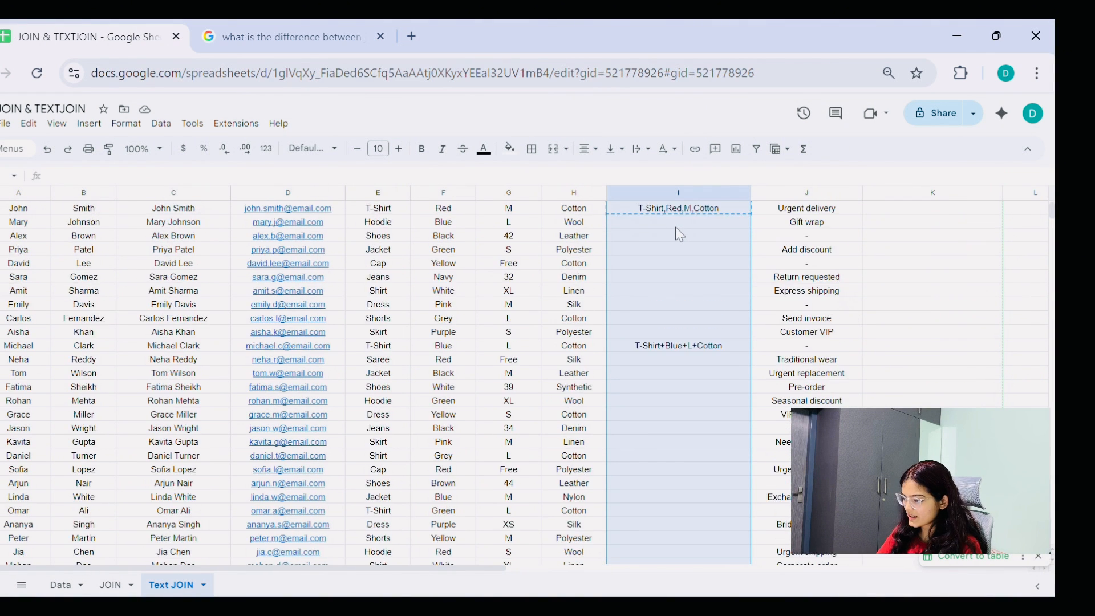
key(shift+Up)
key(ctrl+v)
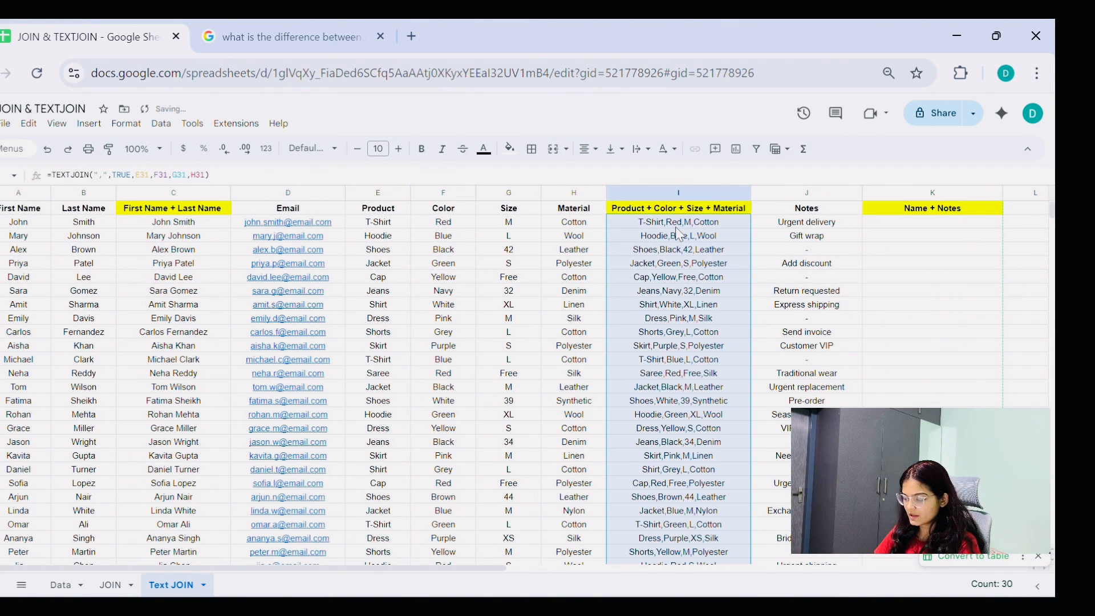
Step: Examine the first name, last name, combined name and notes cells that relate to the empty Name + Notes column
click(908, 227)
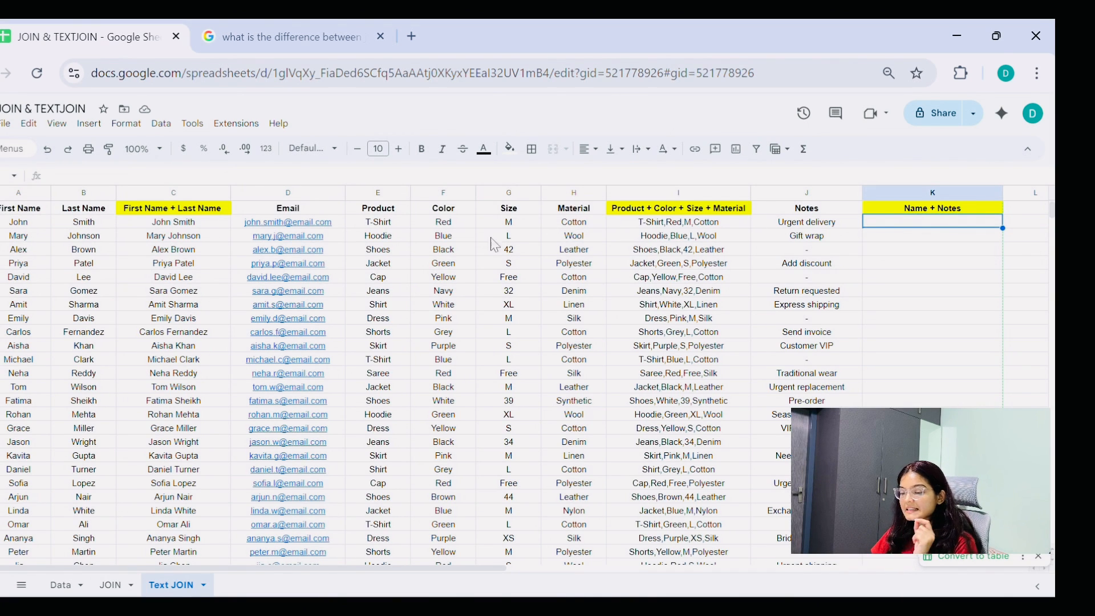
click(16, 224)
drag(53, 228, 80, 229)
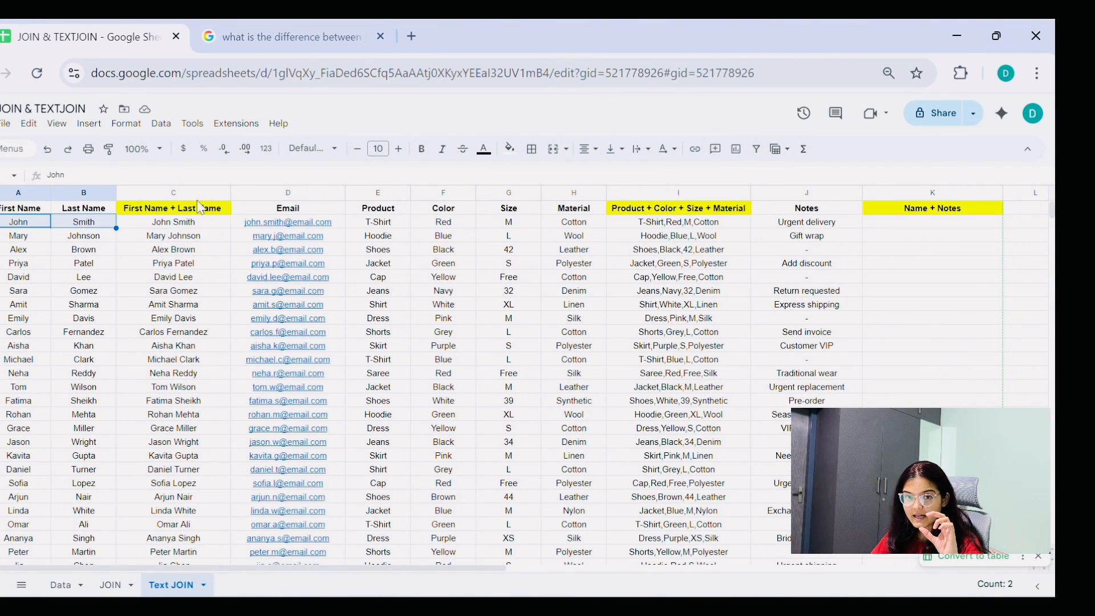
click(182, 193)
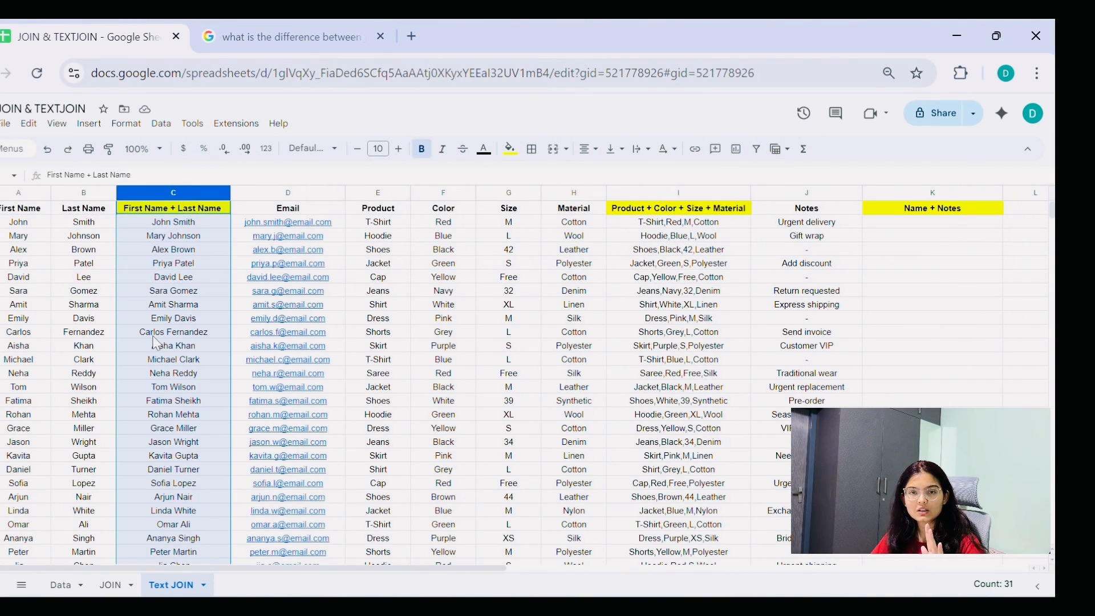
click(889, 228)
drag(28, 222, 80, 225)
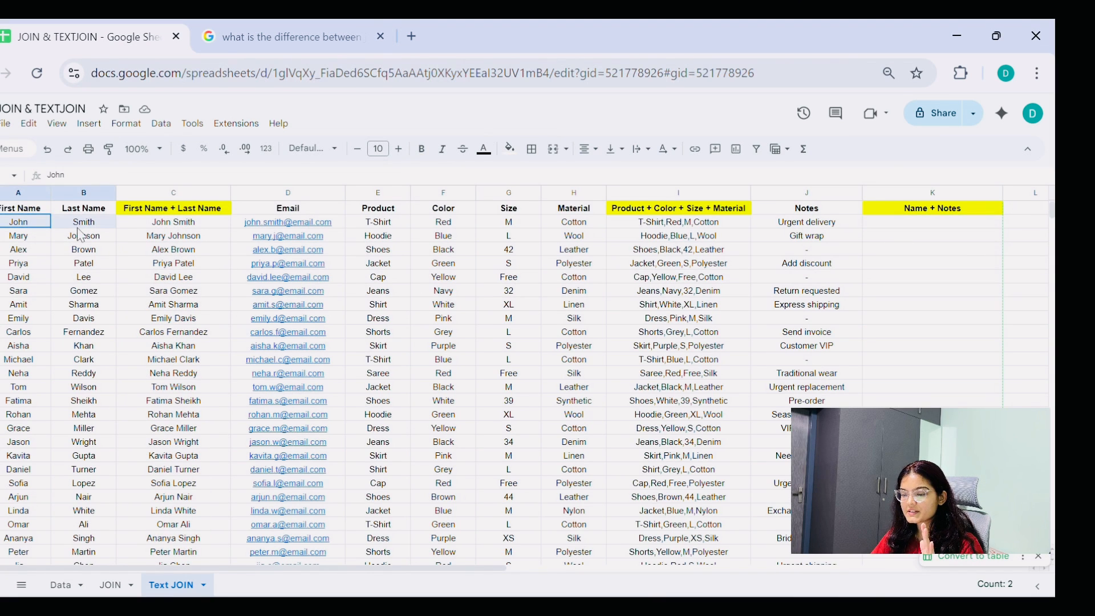
click(822, 226)
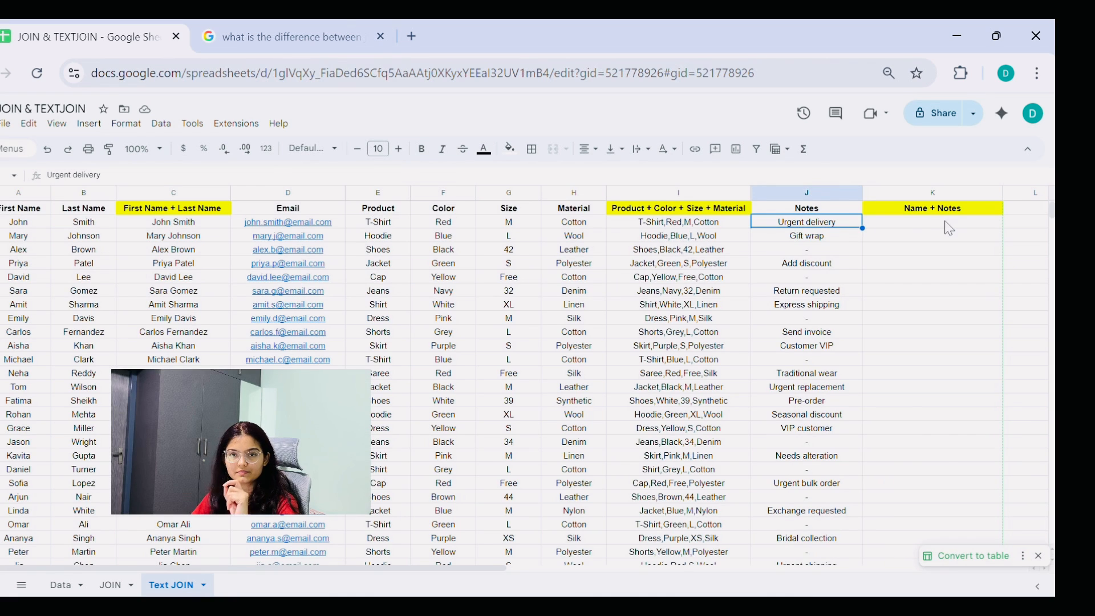
Step: Begin a TEXTJOIN formula in K2 with a space as its delimiter and ignore_empty set to TRUE
click(921, 228)
text(=text)
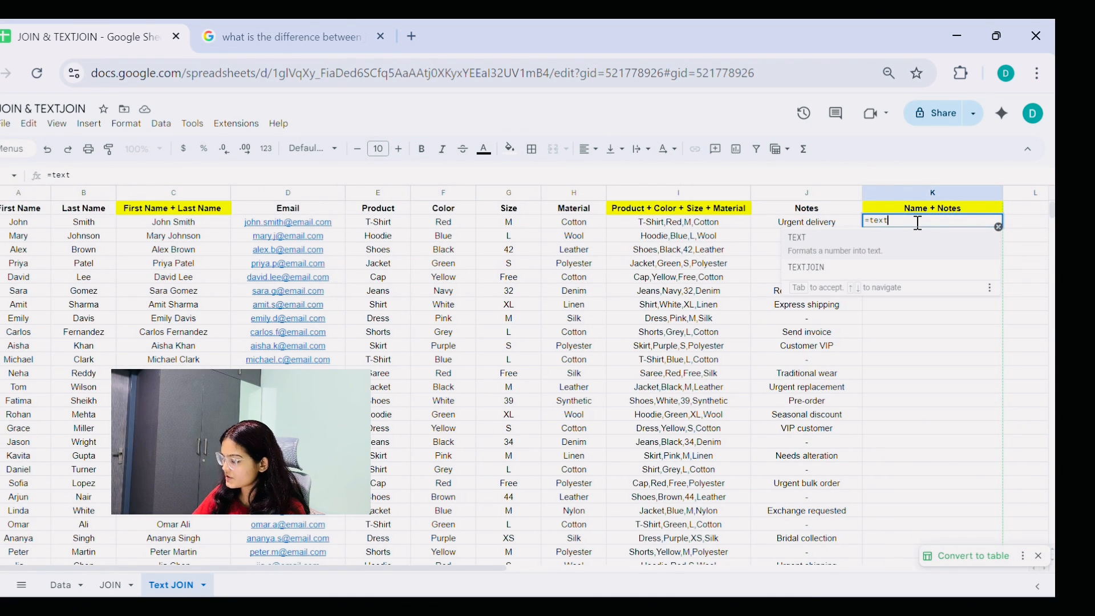
key(Down)
key(Tab)
text("")
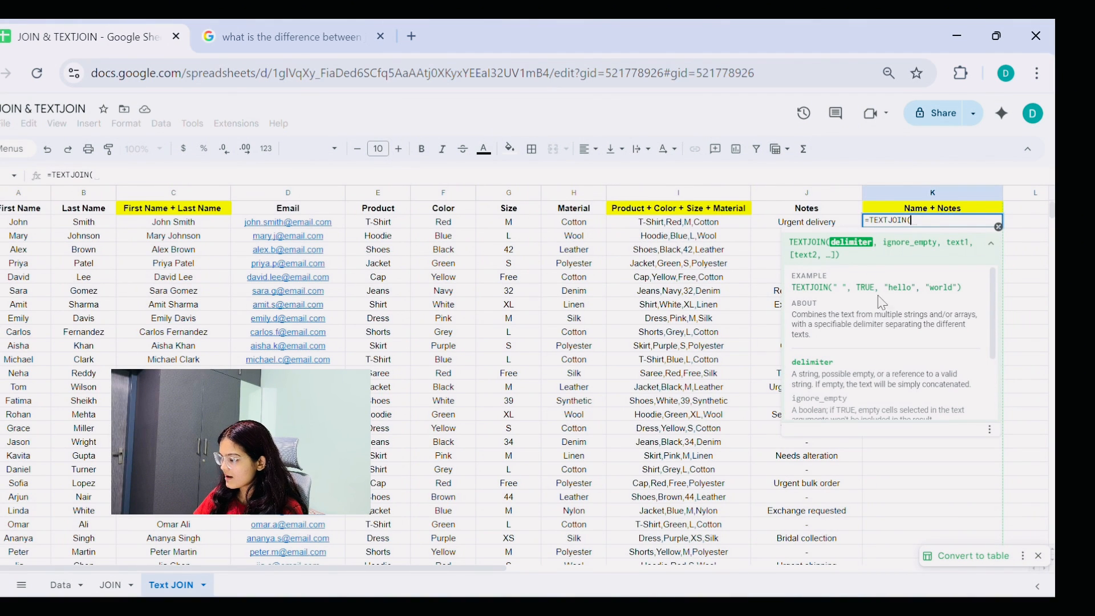
key(Left)
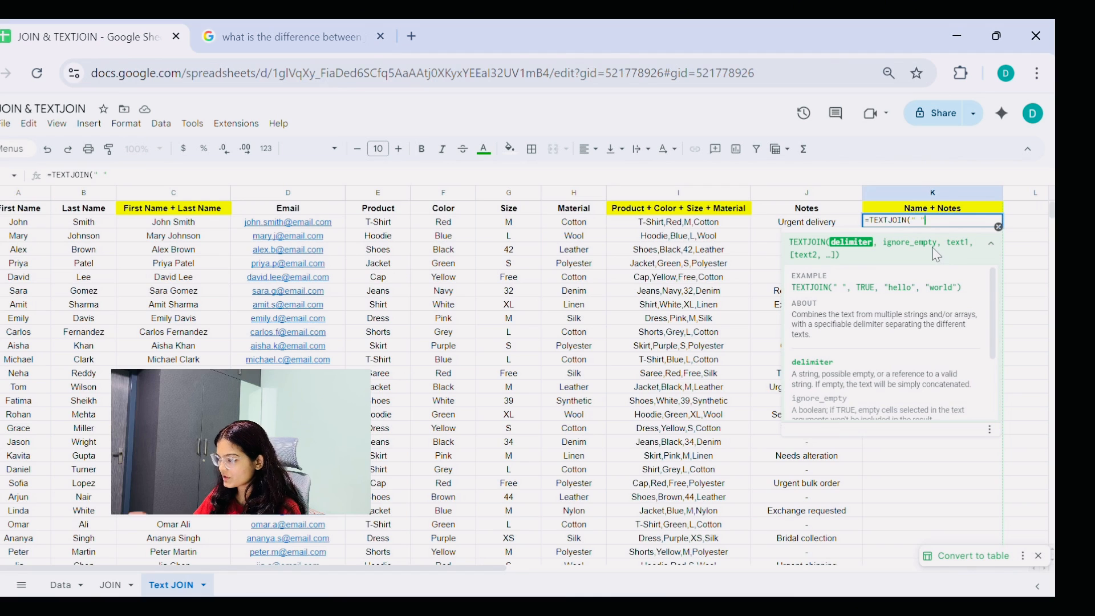
key(Right)
text(,)
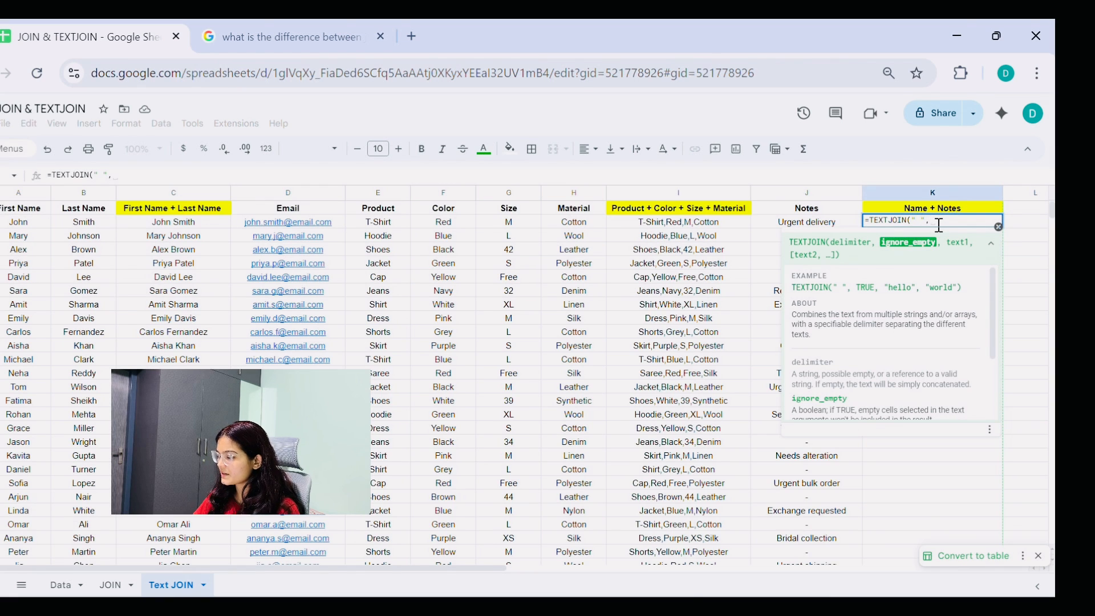
text(T)
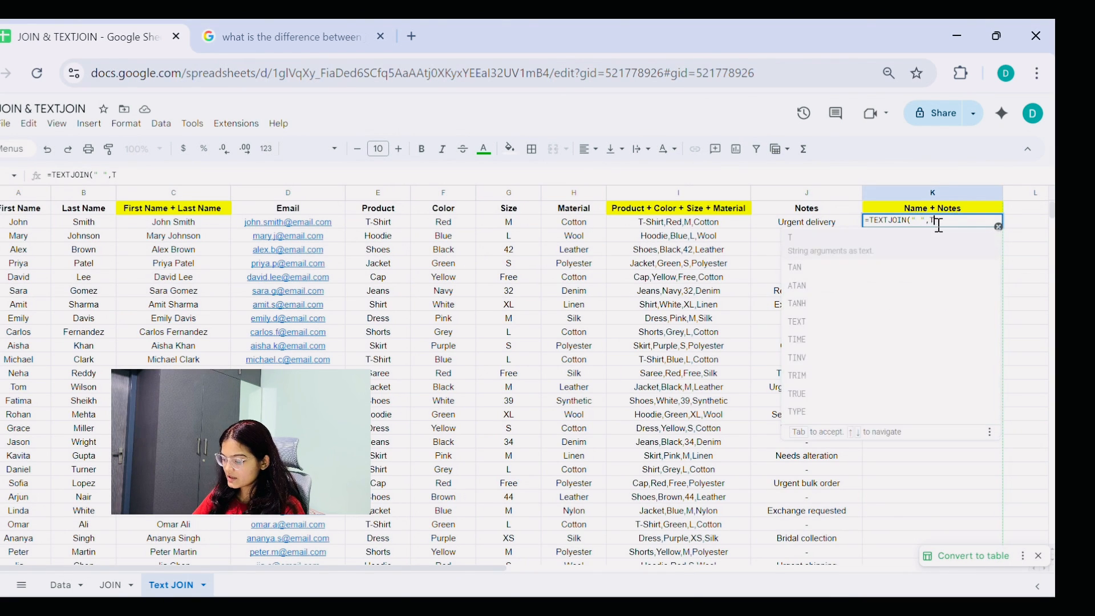
text(RUE,)
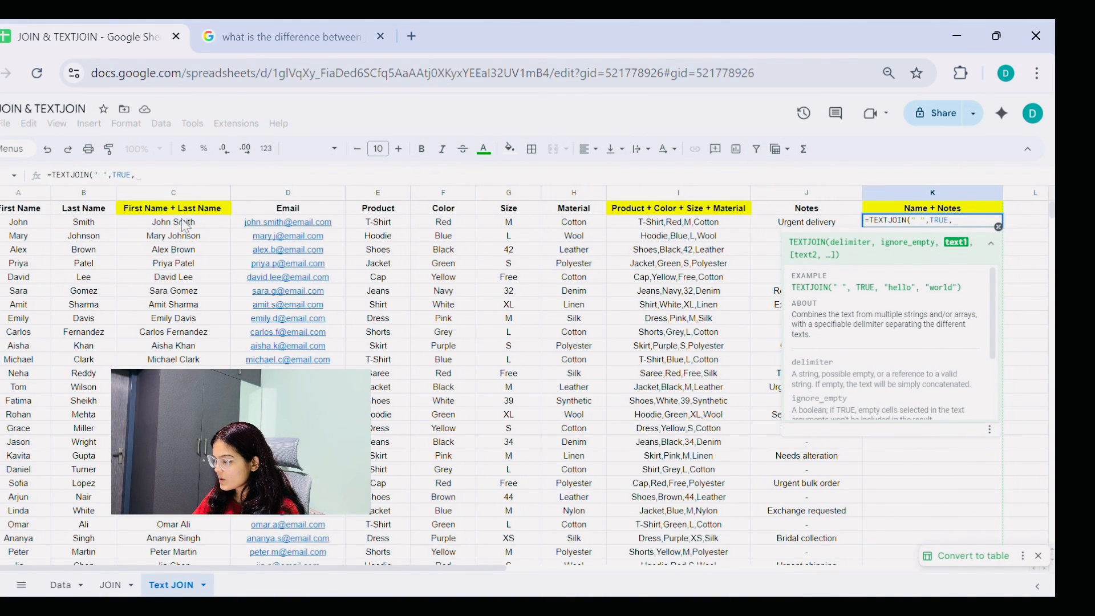
Step: Add the first and last name cells as text values, completing K2 as =TEXTJOIN(" ",TRUE,A2,B2)
click(17, 229)
text(,)
click(80, 227)
text())
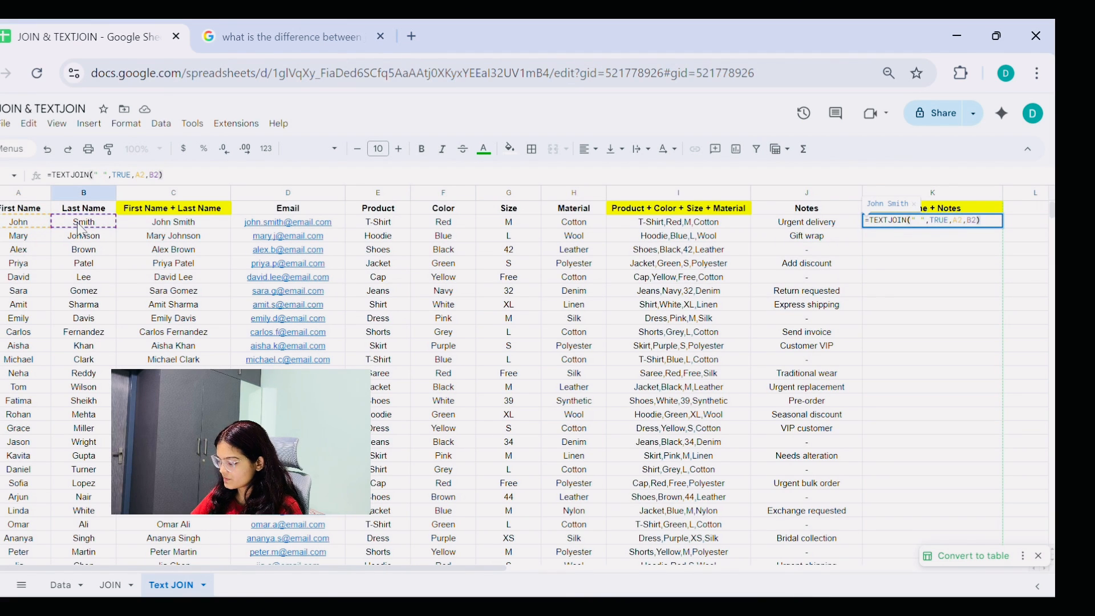
key(Return)
click(887, 226)
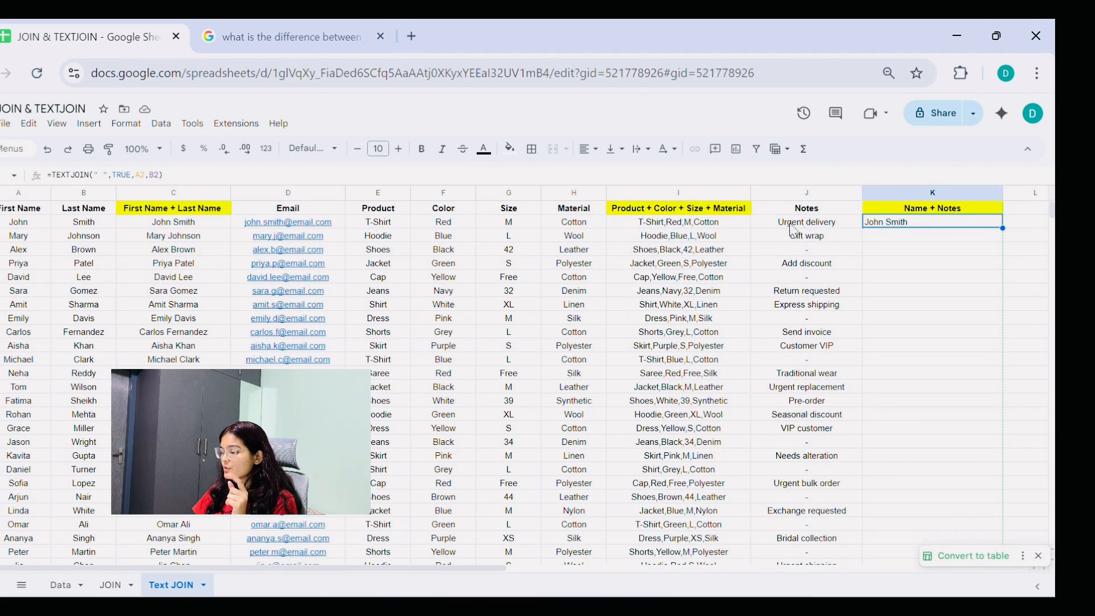
Step: Wrap the TEXTJOIN formula in K2 in an outer TEXTJOIN with "-" as its delimiter and ignore_empty set to TRUE
double_click(930, 225)
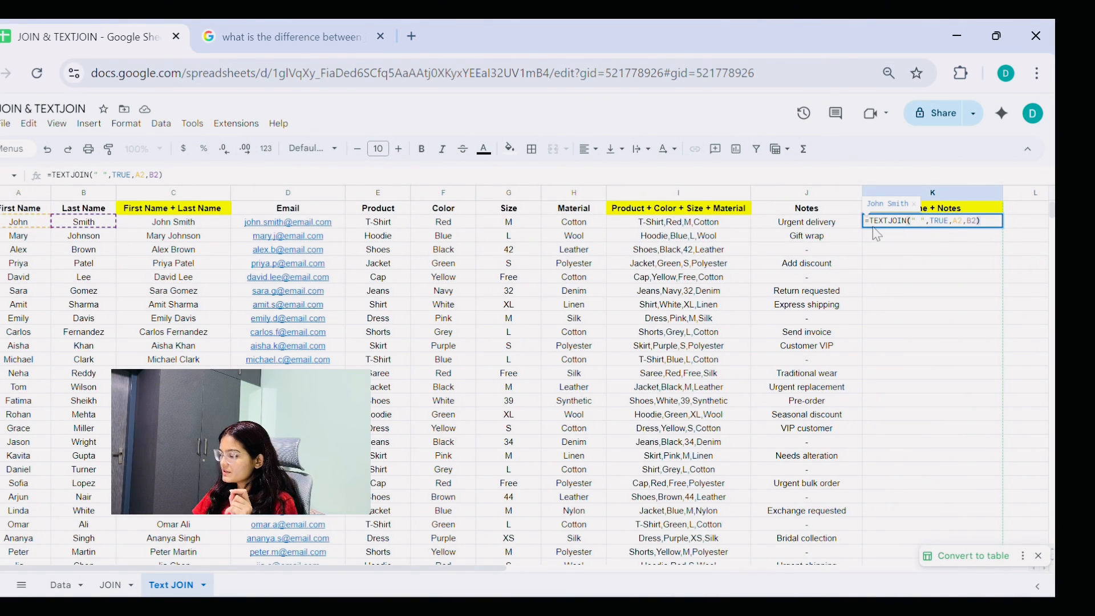
text(text)
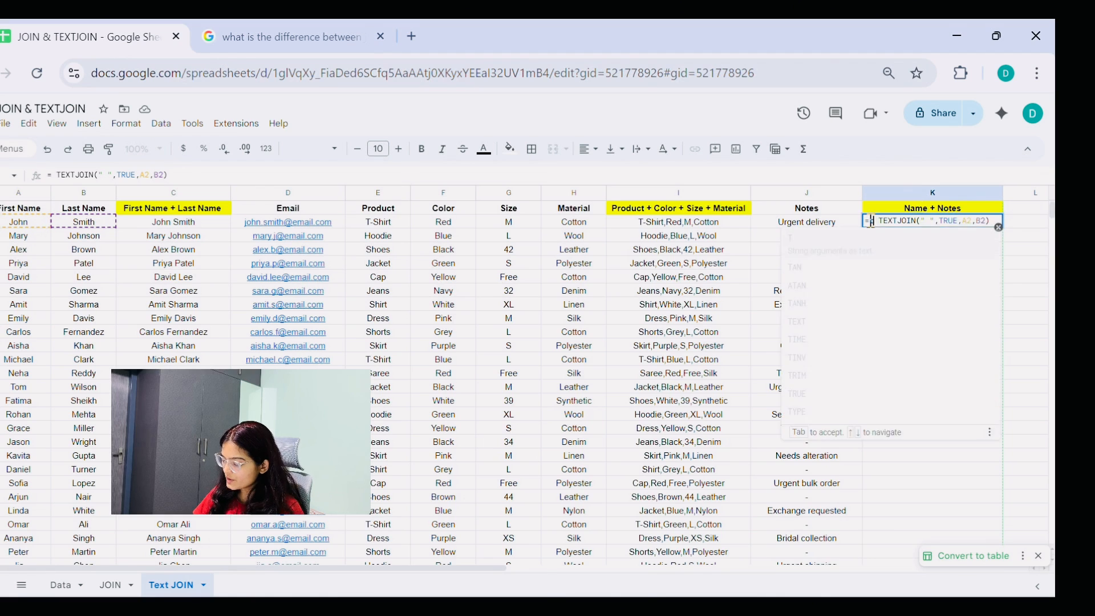
key(Down)
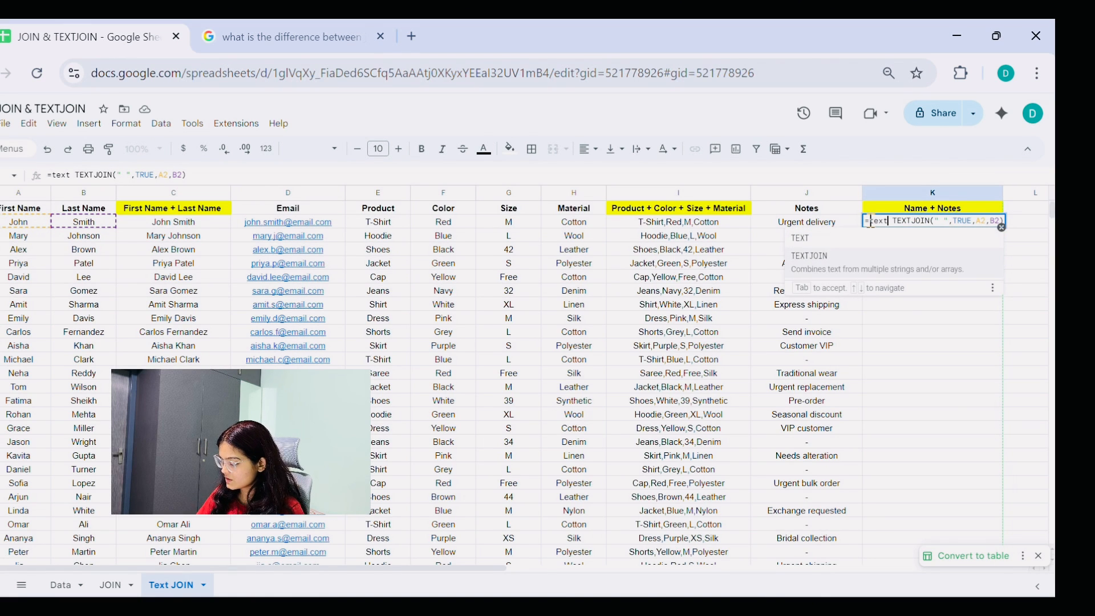
key(Tab)
key(Left)
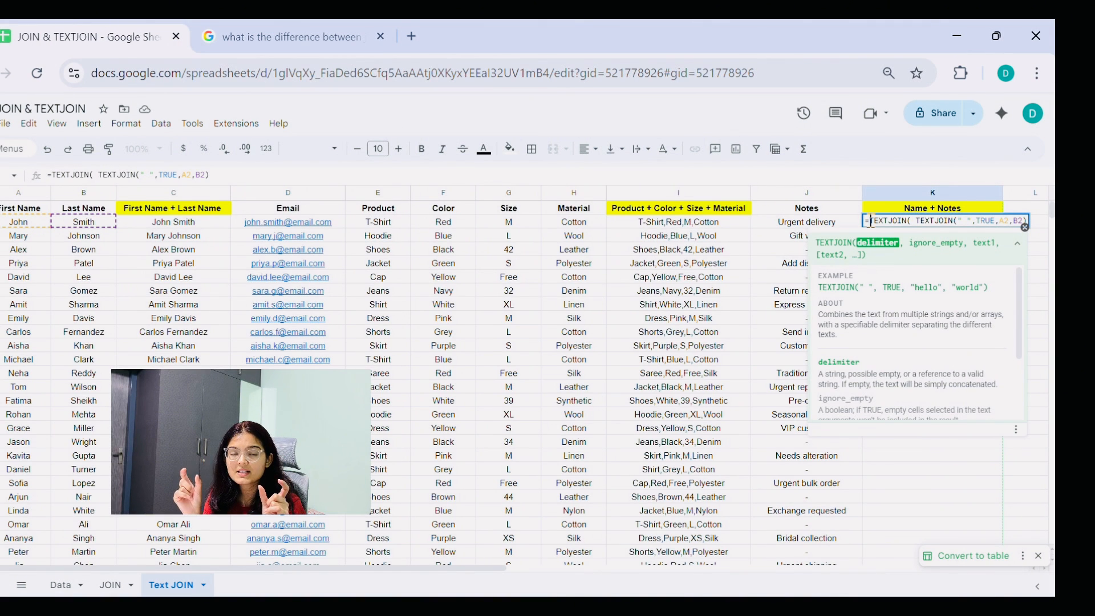
text("")
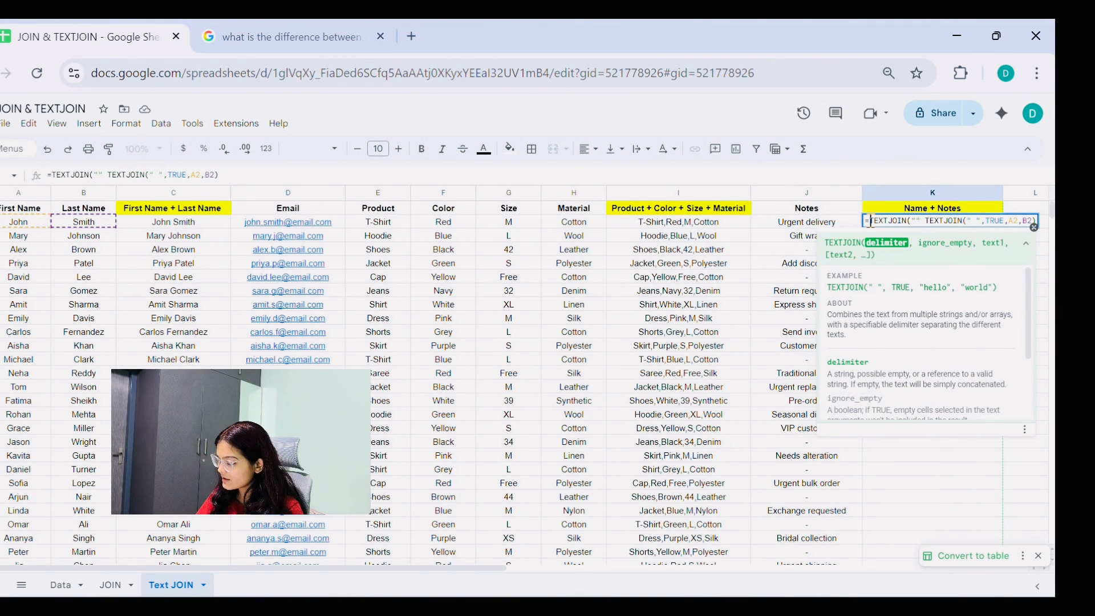
text(-)
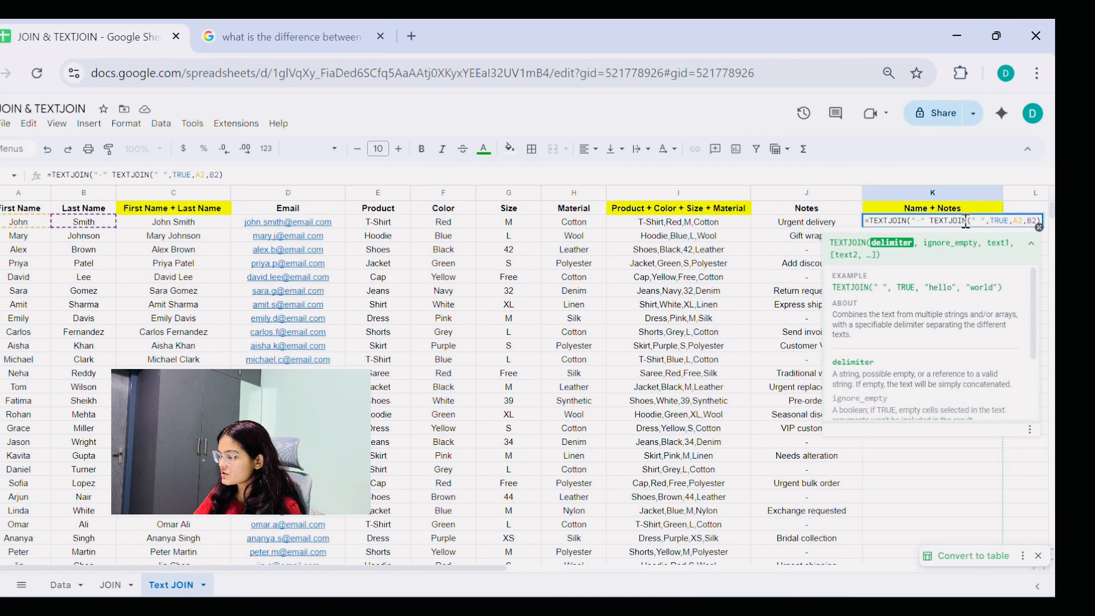
text(,)
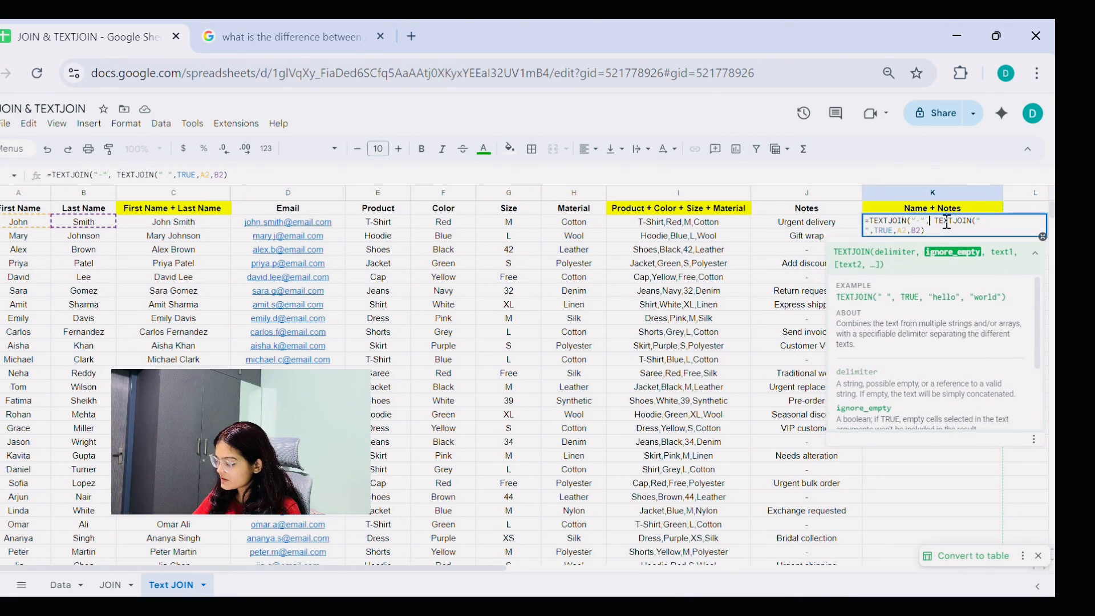
text(TRUE)
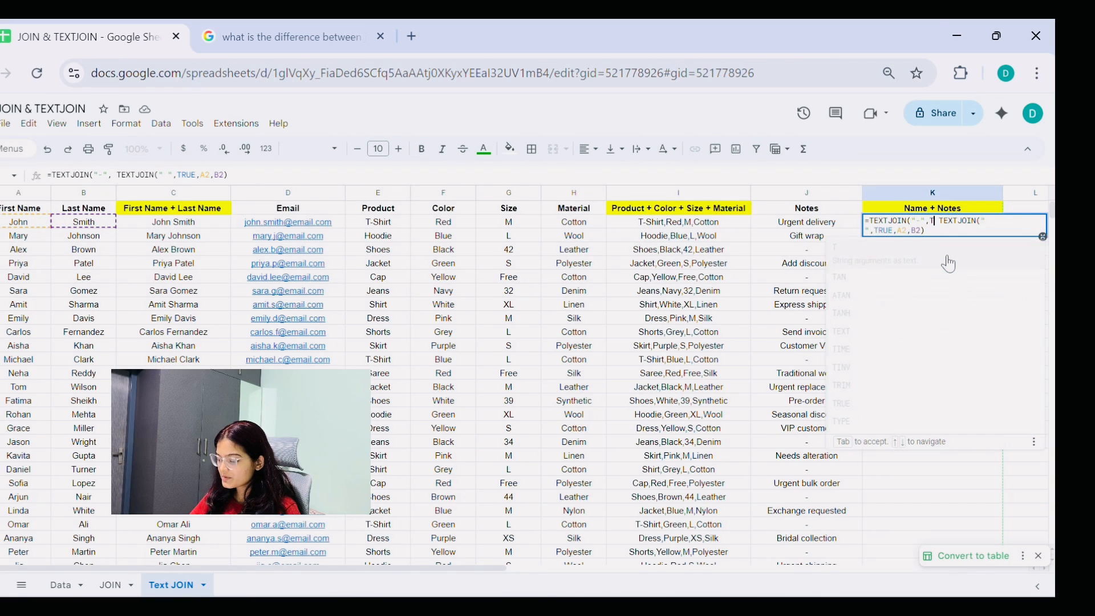
text(,)
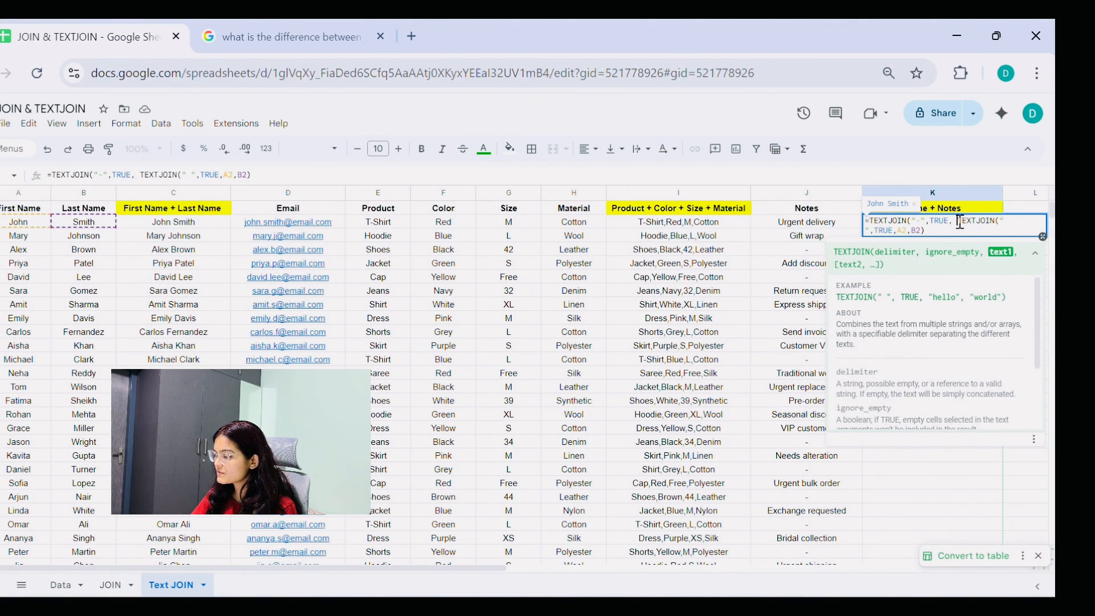
Step: Add notes cell J2 as the outer function's second text value, completing K2 as =TEXTJOIN("-",TRUE, TEXTJOIN(" ",TRUE,A2,B2),J2)
drag(958, 220, 927, 231)
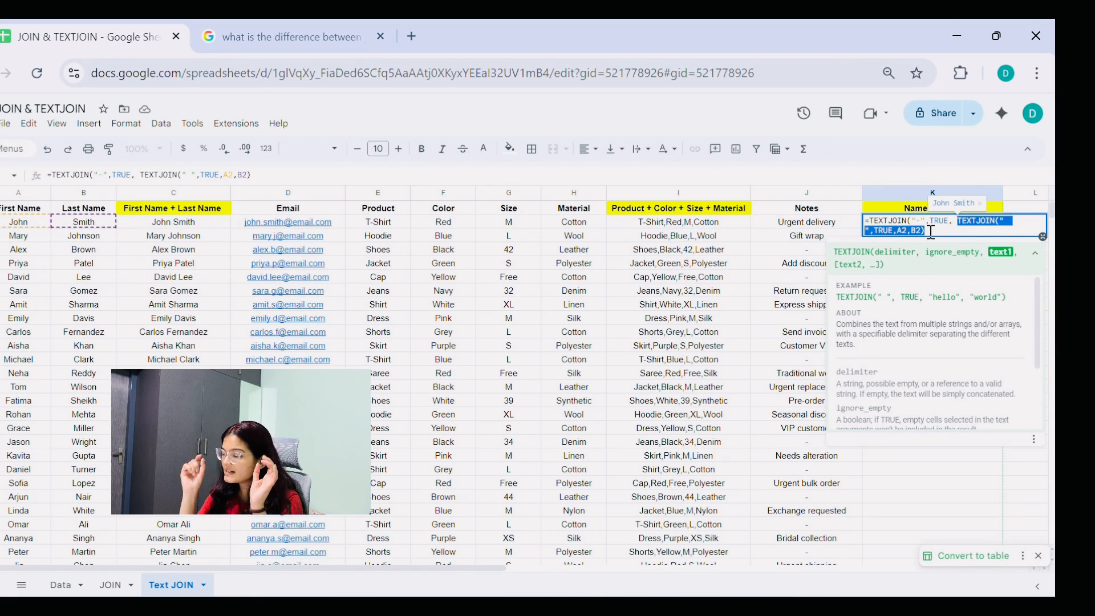
click(931, 231)
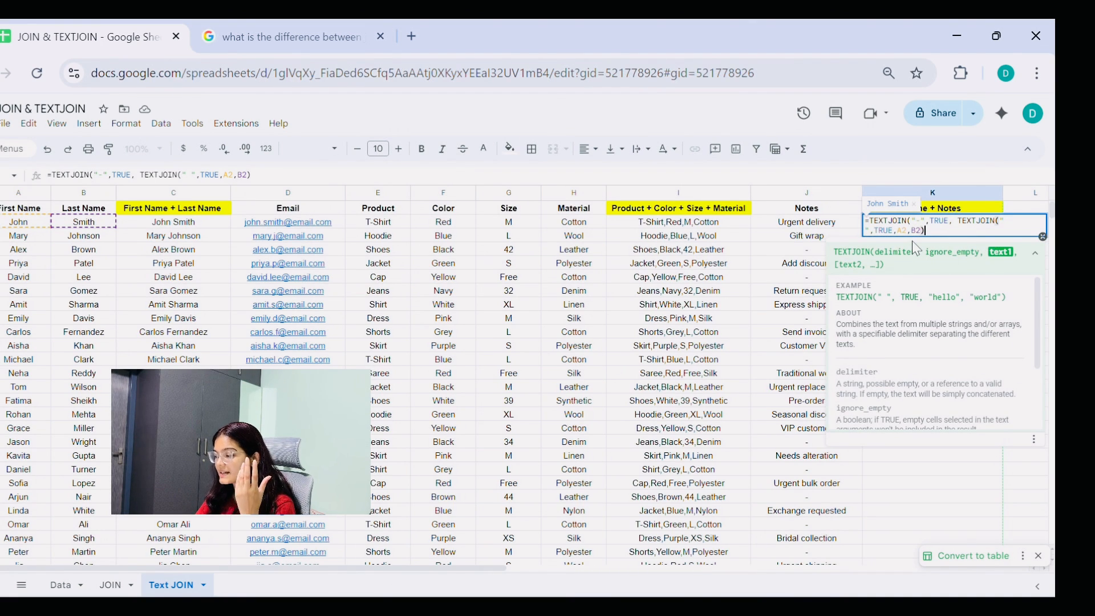
text(,)
drag(962, 220, 925, 231)
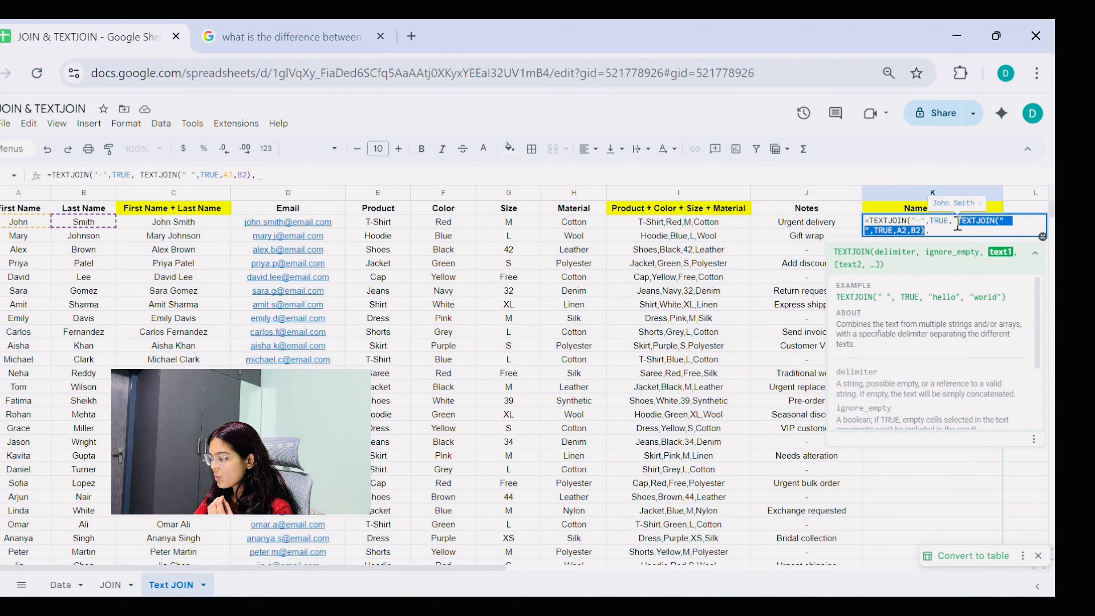
click(938, 230)
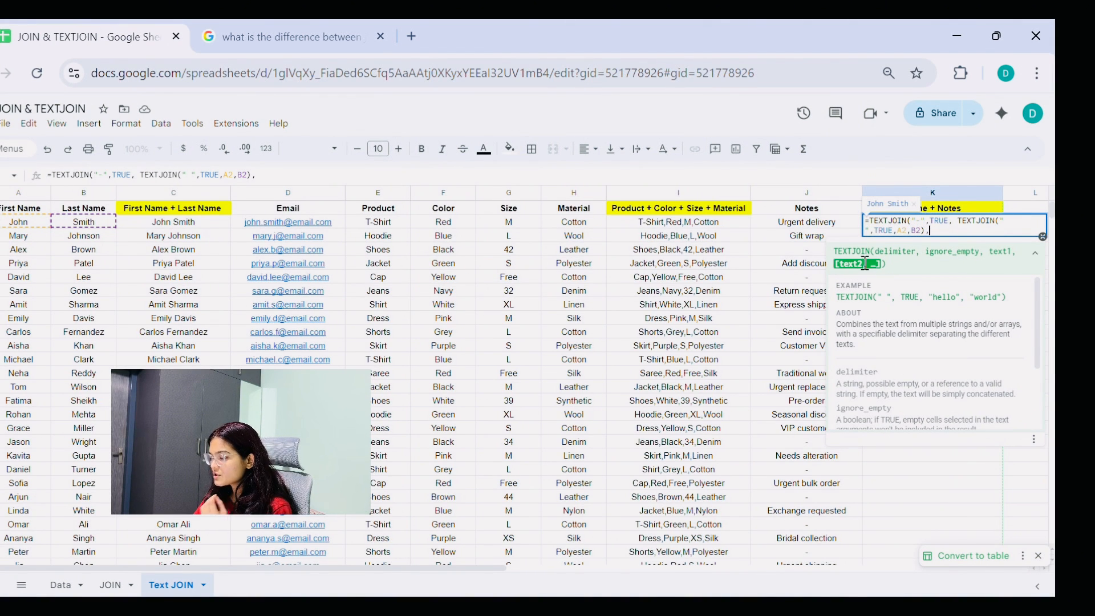
click(804, 227)
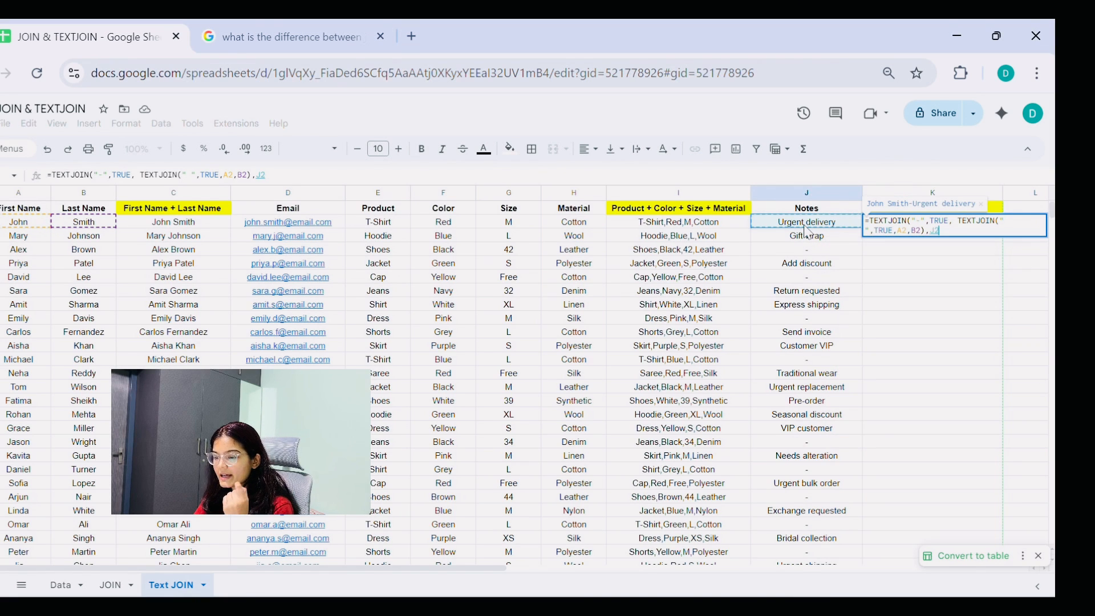
text())
key(Return)
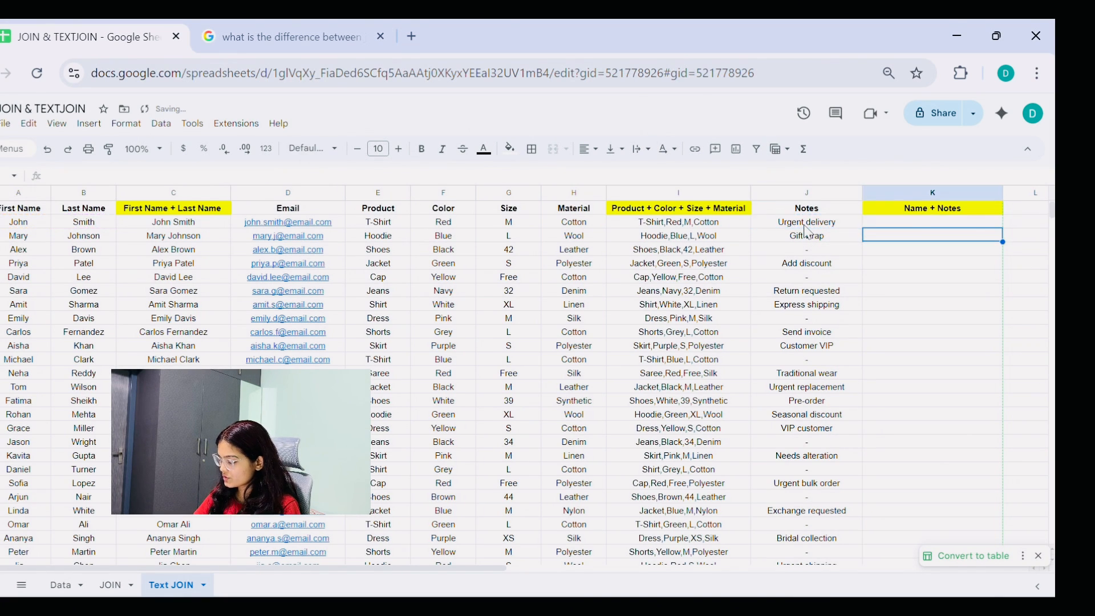
Step: Change the outer delimiter in K2's nested formula to " - ", with a space on each side of the hyphen
click(905, 226)
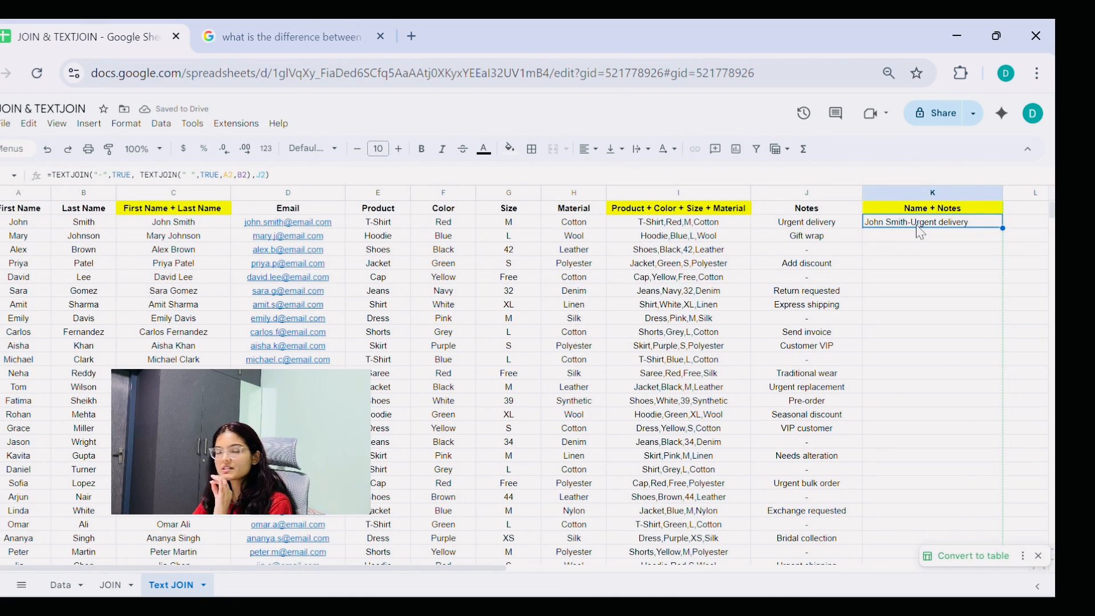
double_click(920, 224)
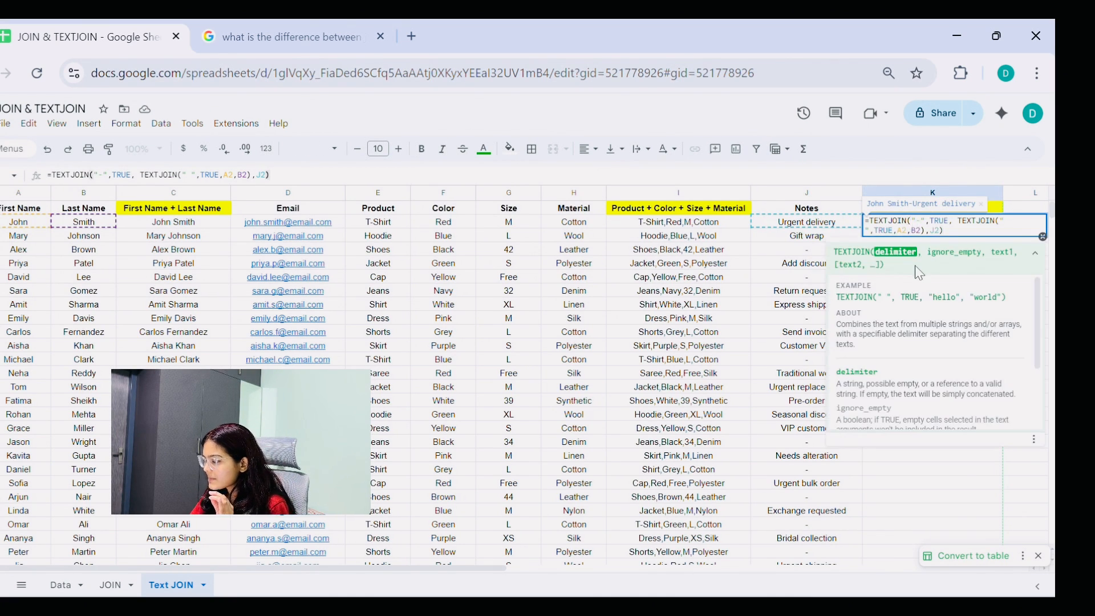
key(Right)
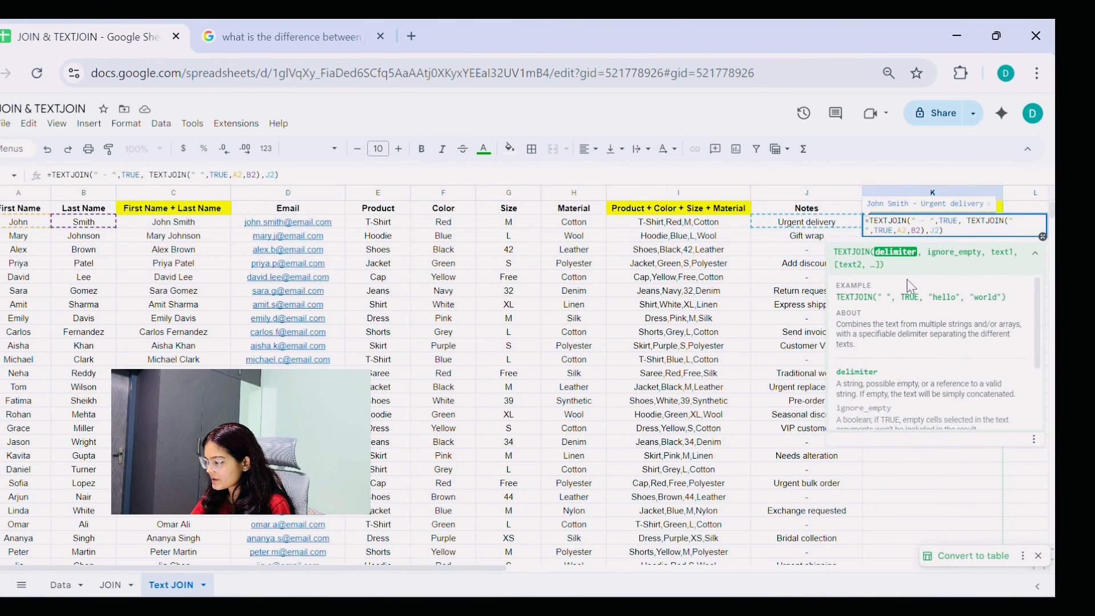
key(Return)
click(927, 228)
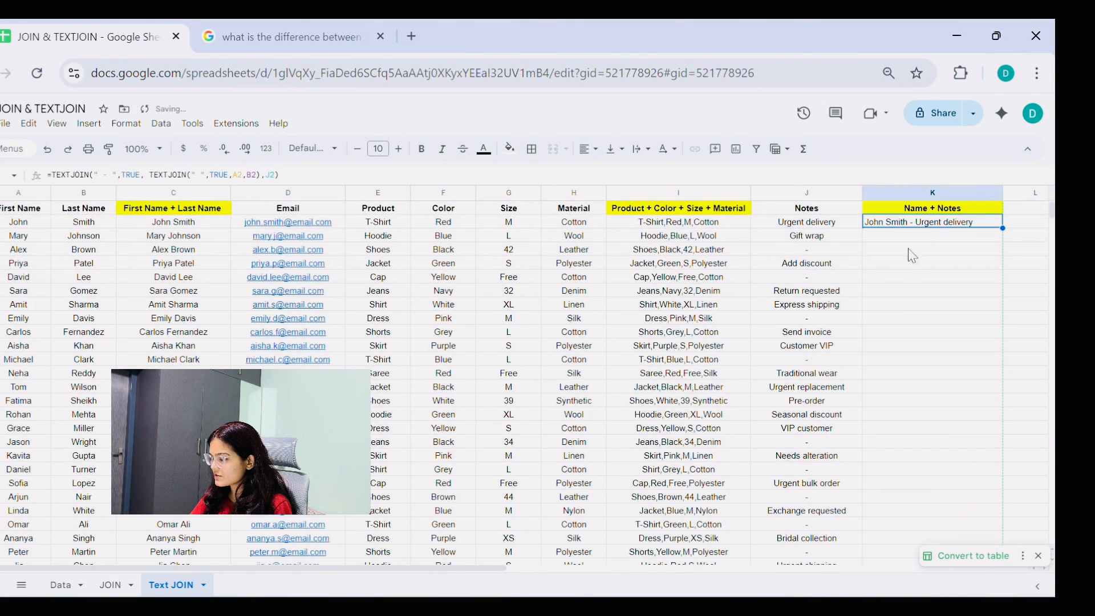
Step: Begin a TEXTJOIN formula in K10 with a space as its delimiter and ignore_empty set to TRUE
click(905, 336)
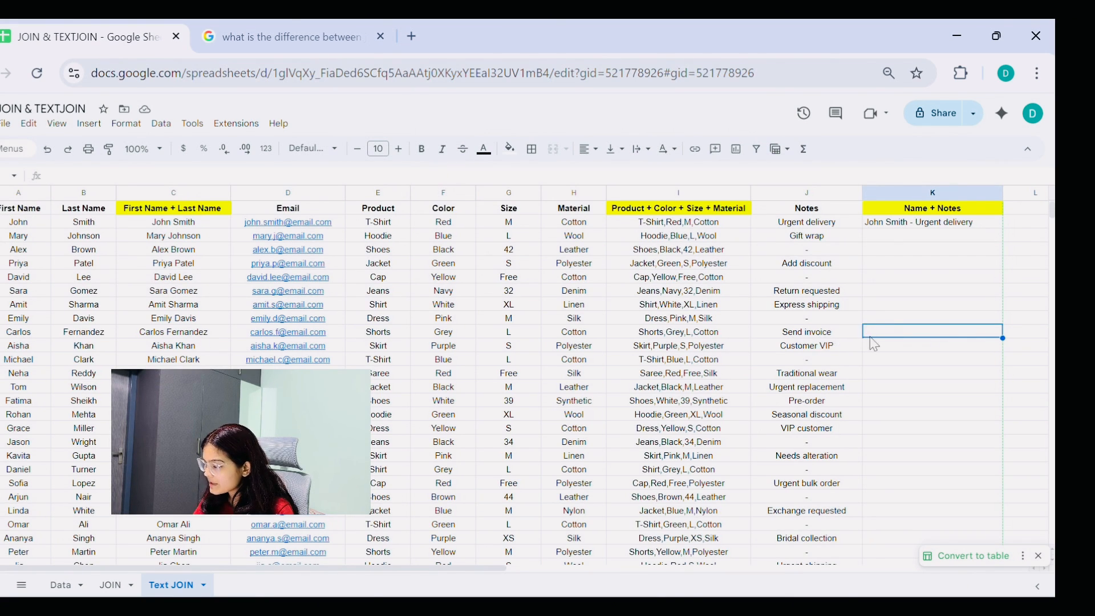
text(=)
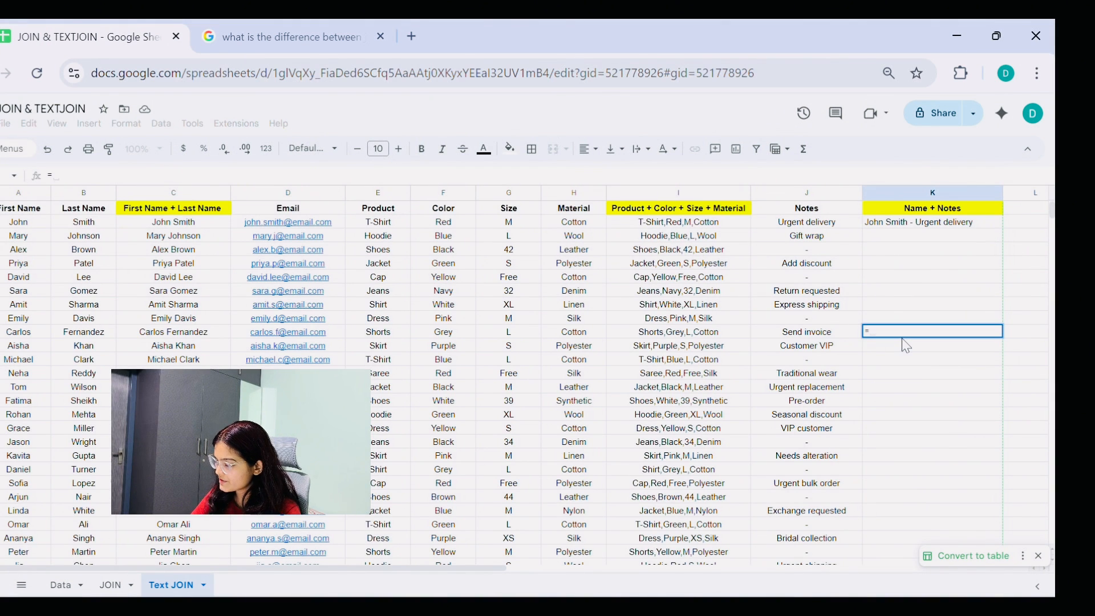
text(text)
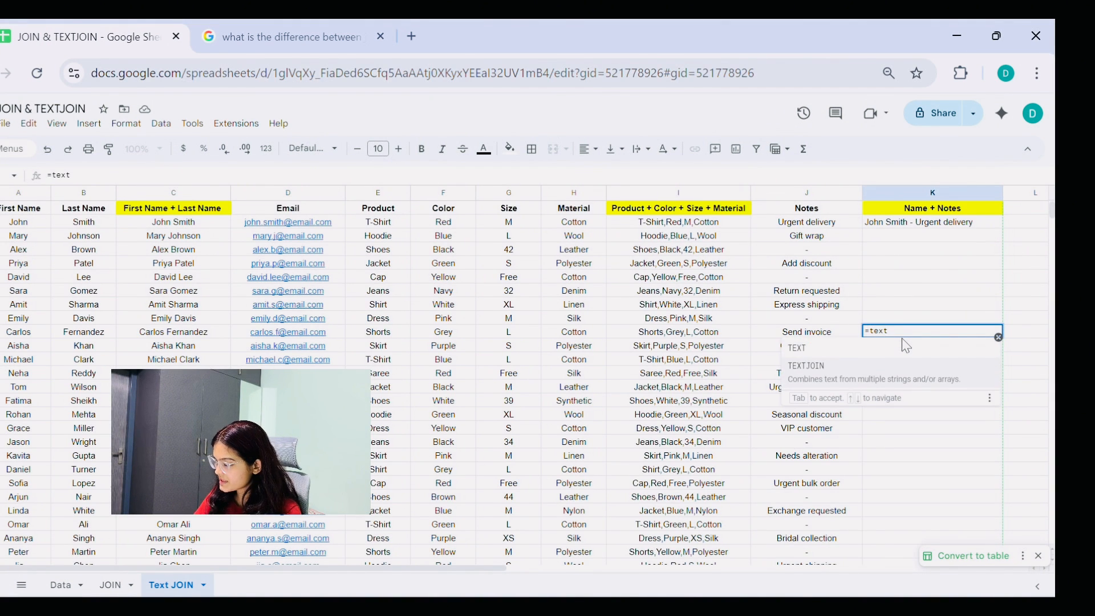
key(Down)
key(Tab)
text(")
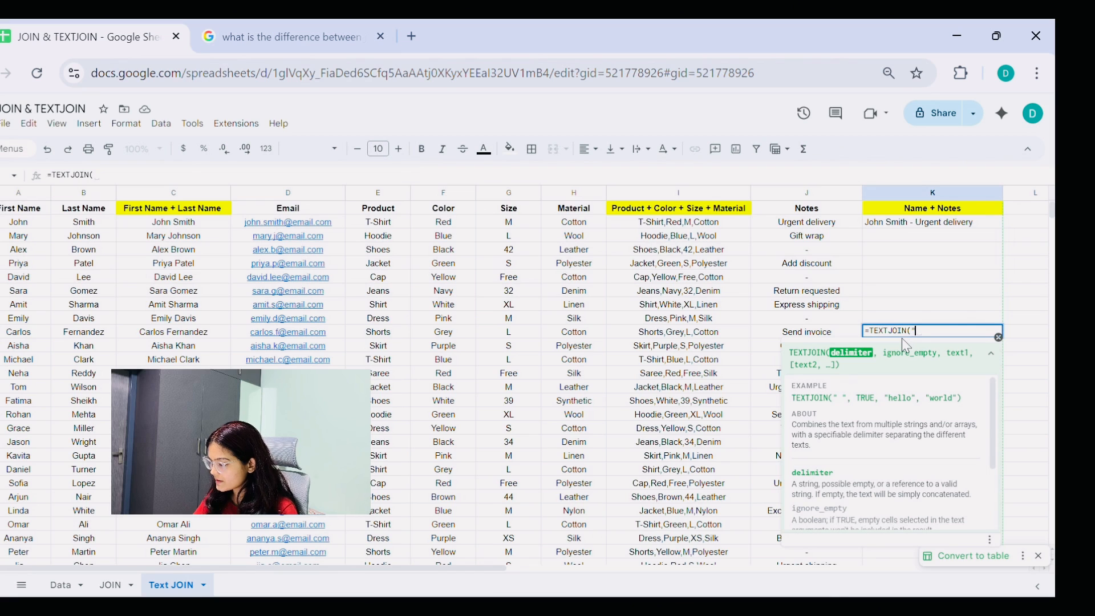
text( ")
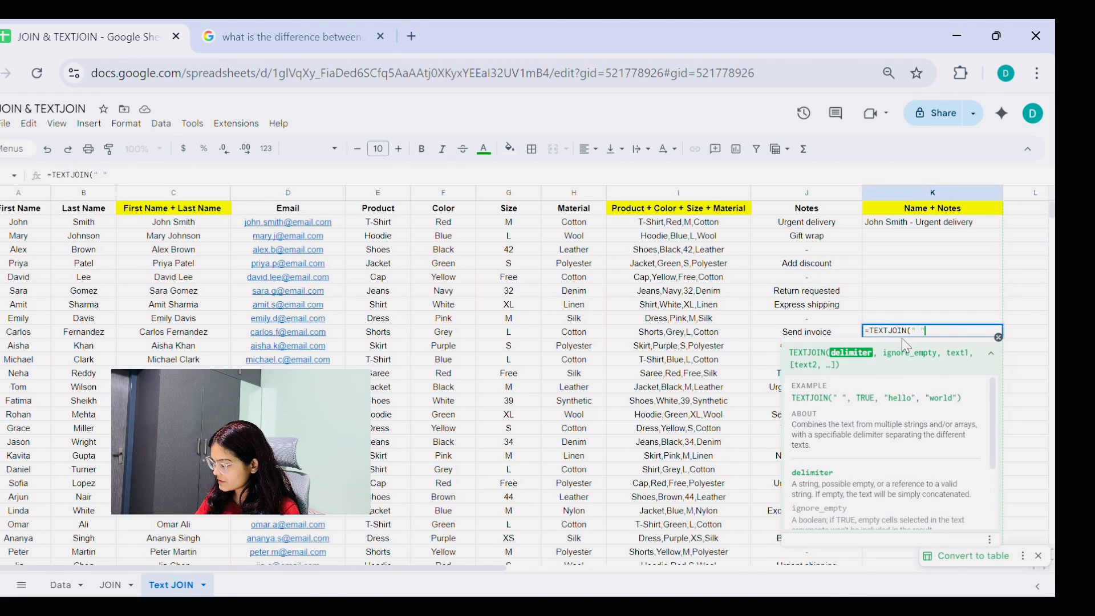
text(,TRUE,)
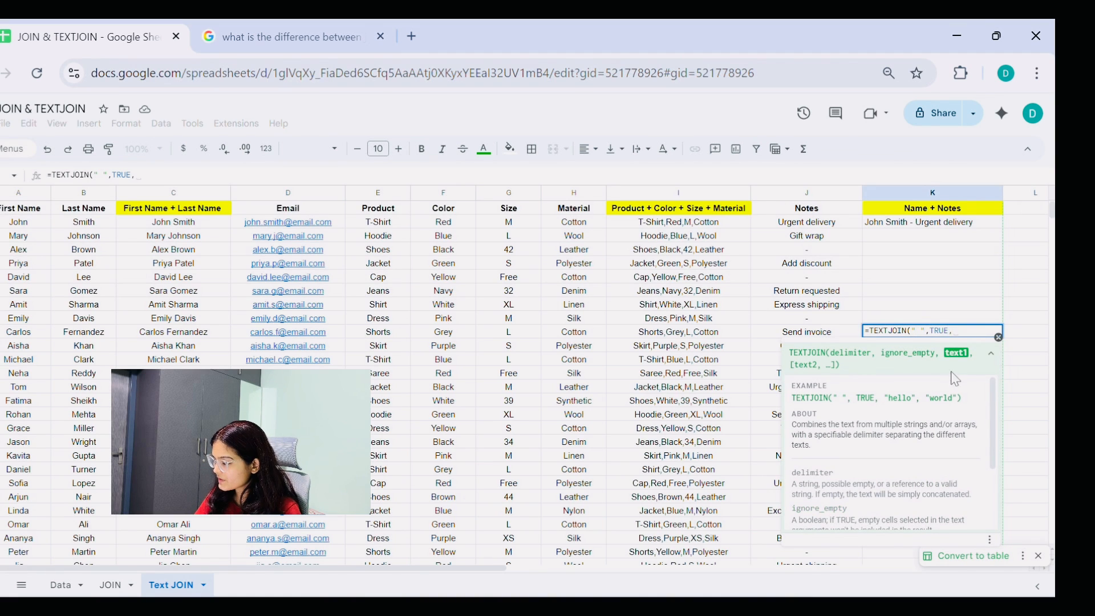
Step: Add the row's first and last name cells as text values, completing K10 as =TEXTJOIN(" ",TRUE,A10,B10)
click(19, 335)
text(,)
click(86, 340)
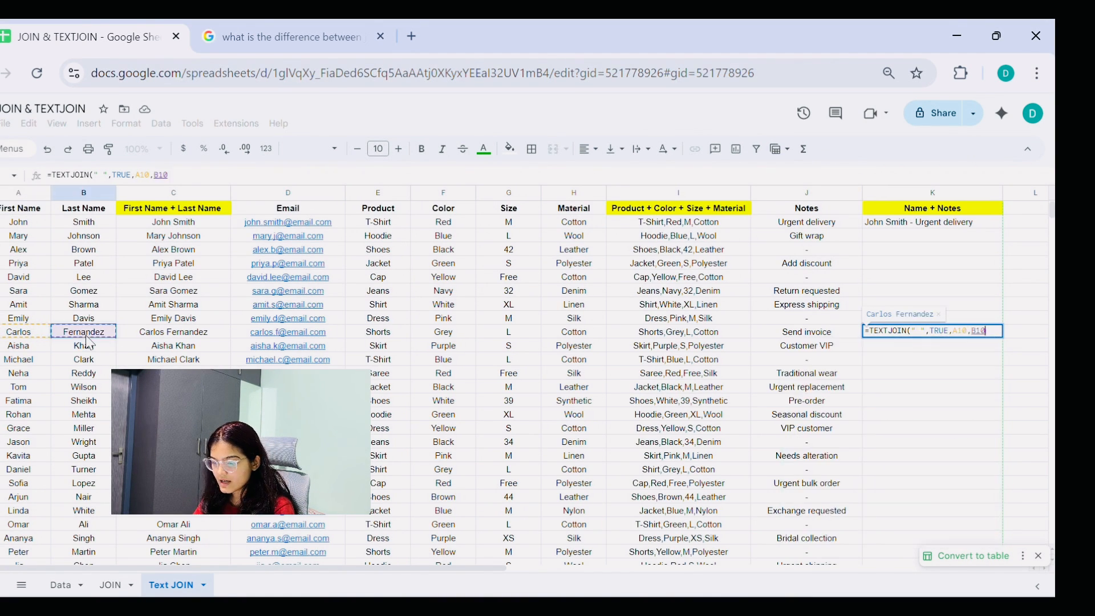
text())
key(Return)
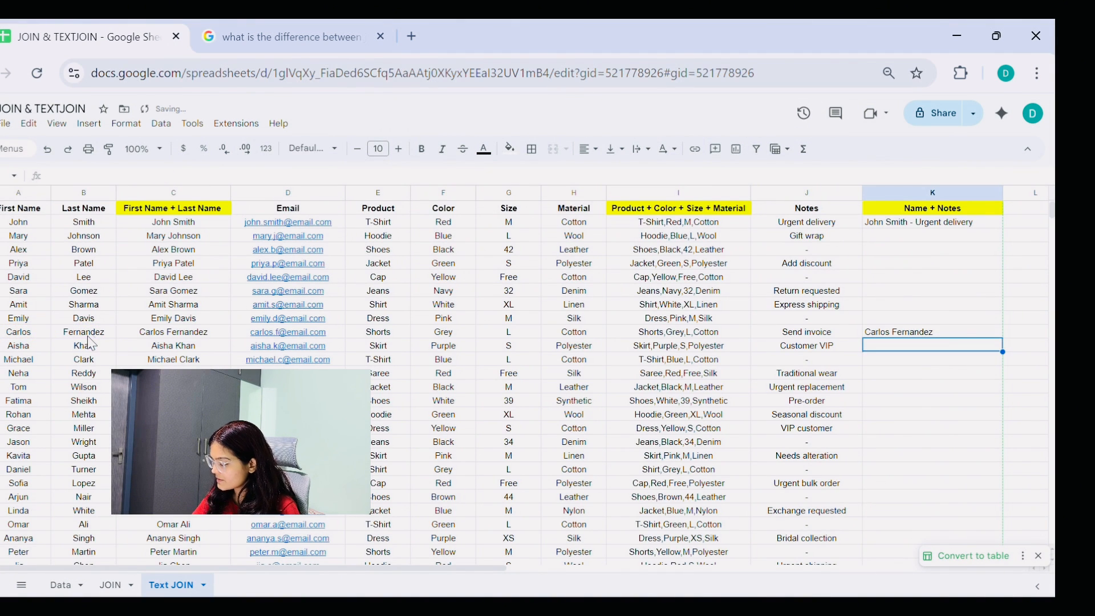
Step: Insert an outer TEXTJOIN function ahead of the existing TEXTJOIN in K10's formula
click(924, 336)
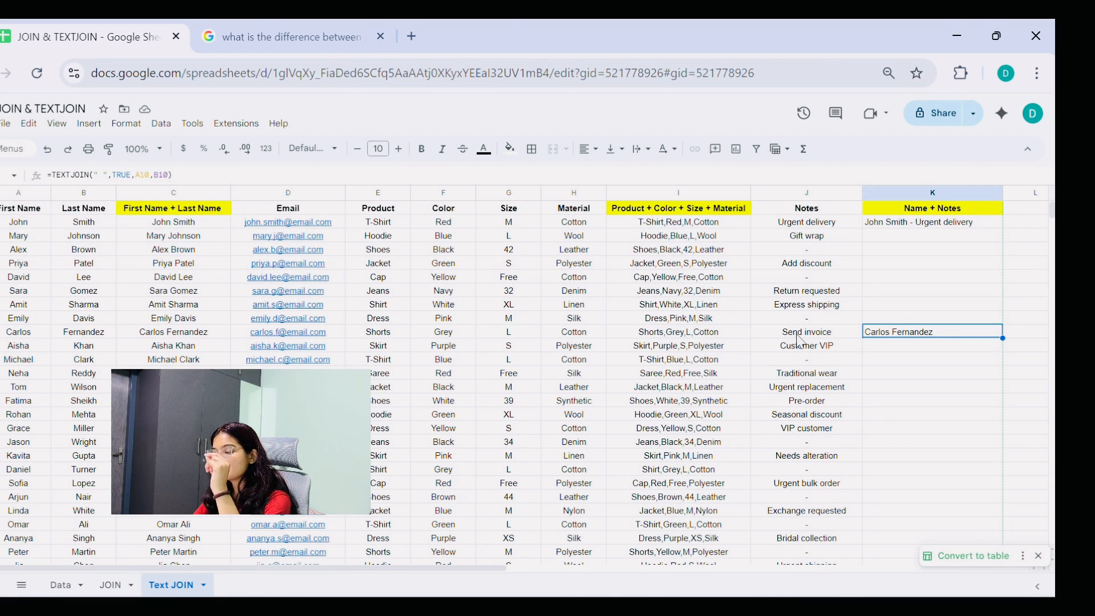
double_click(901, 337)
click(871, 331)
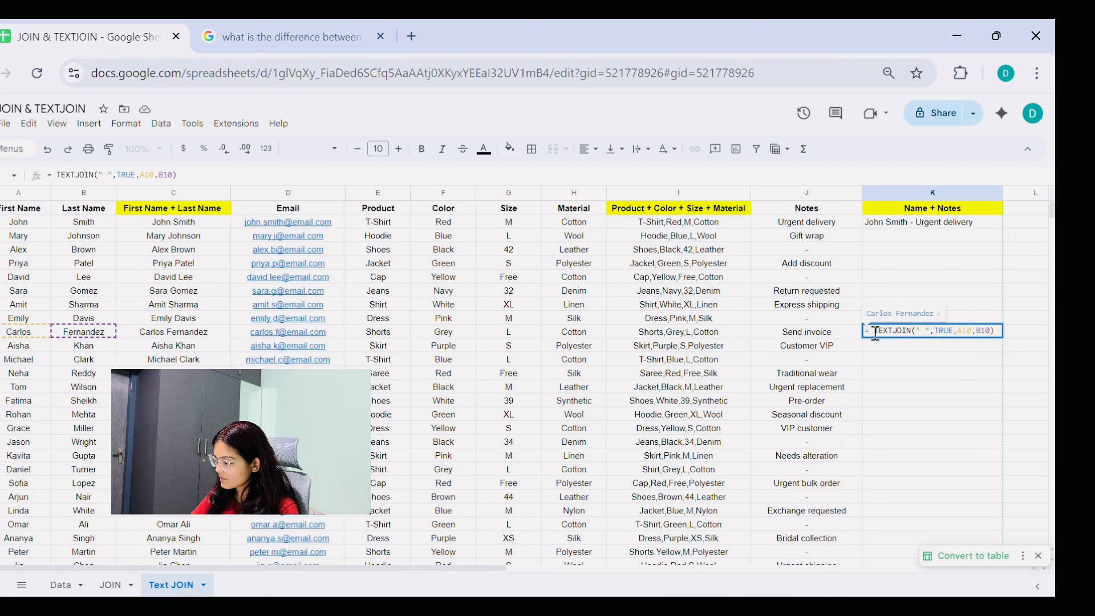
text(text)
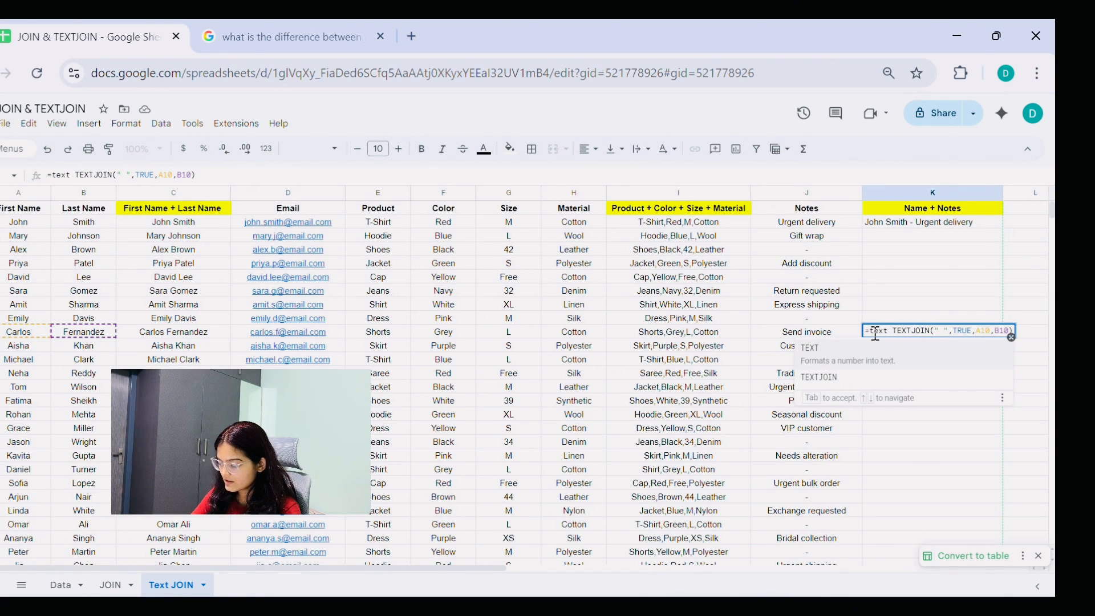
key(Down)
key(Tab)
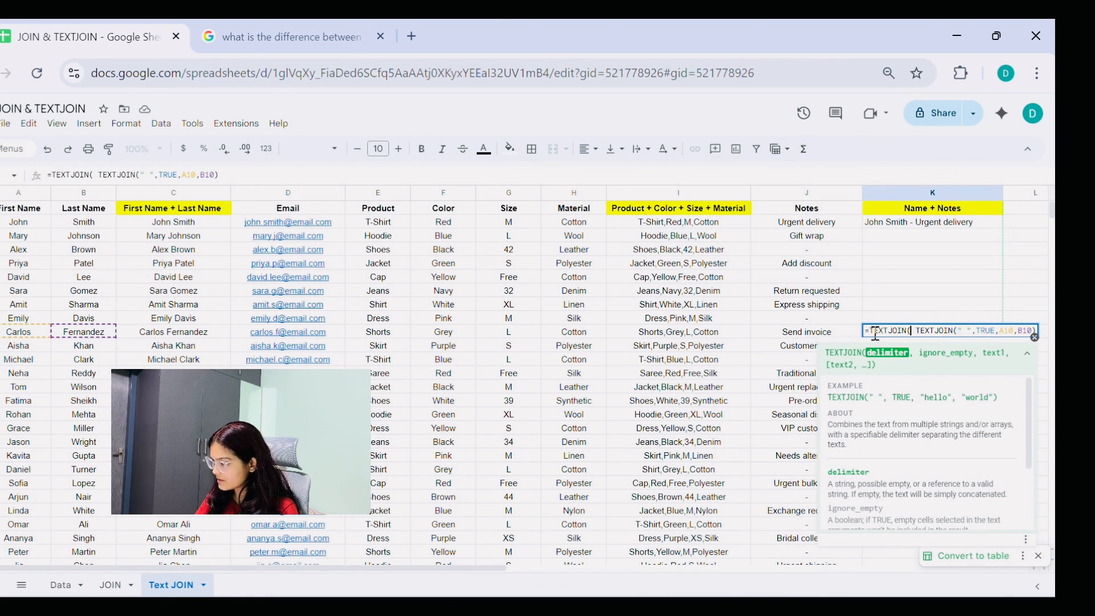
Step: Set the outer TEXTJOIN's delimiter in K10 to " - " and its ignore_empty argument to TRUE, followed by a comma before the inner function
text("")
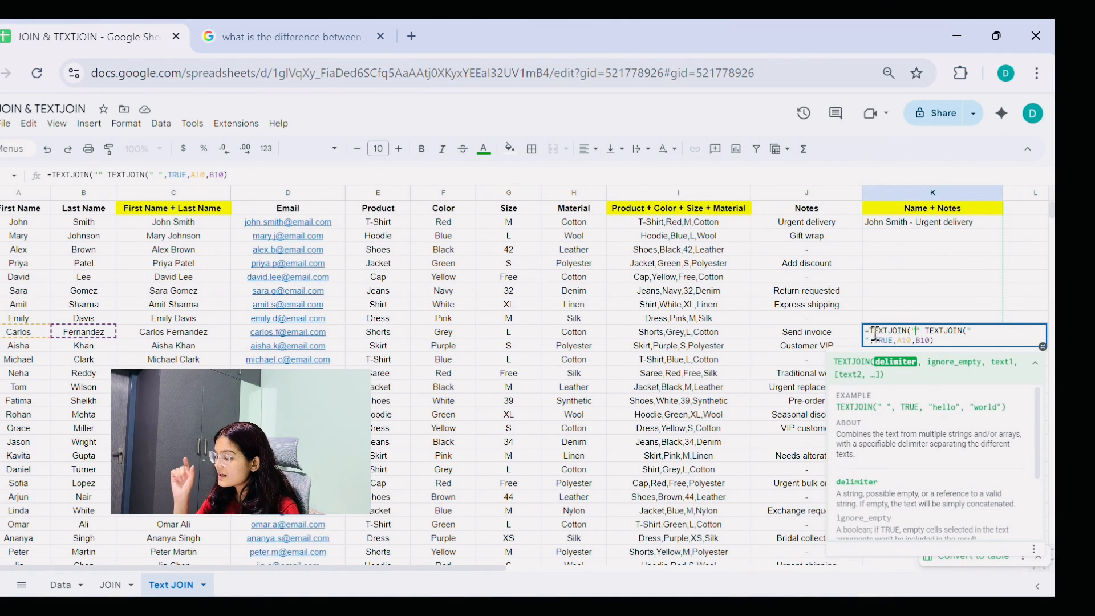
text( - )
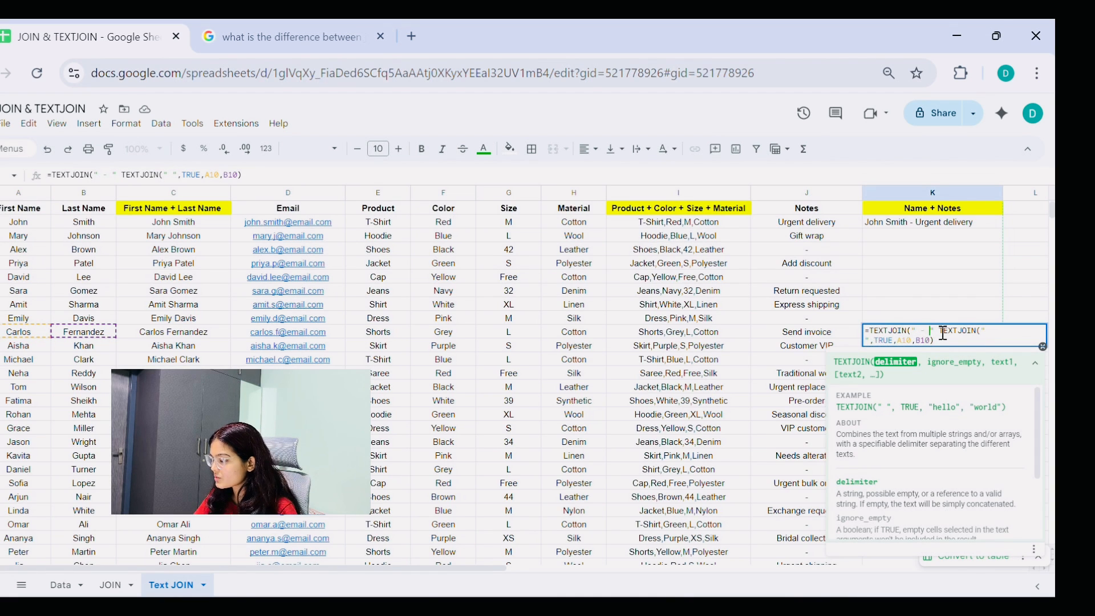
text(,)
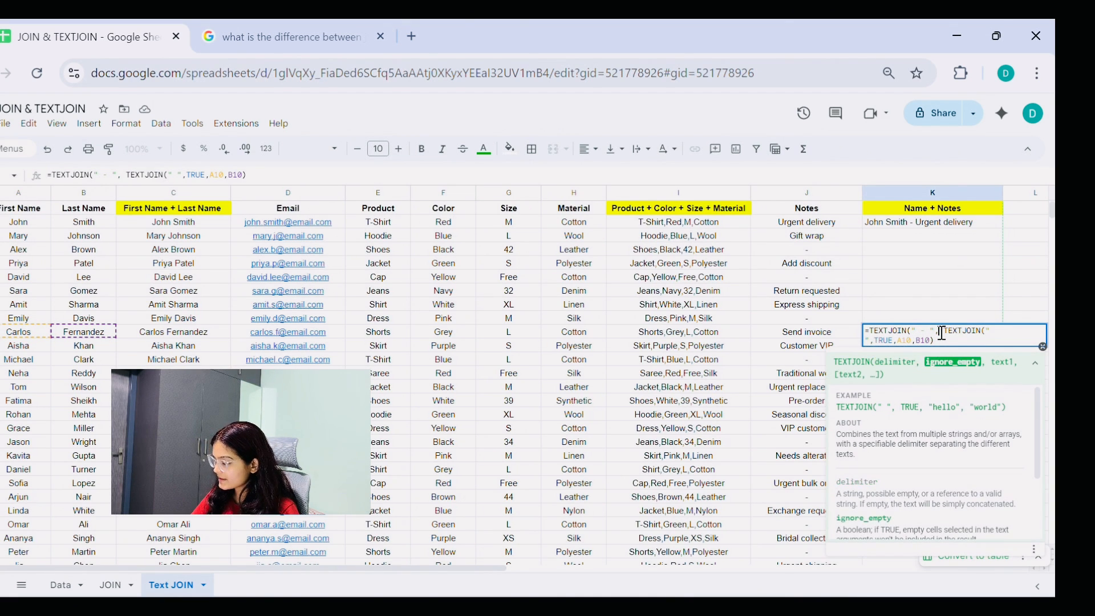
text(TRUE)
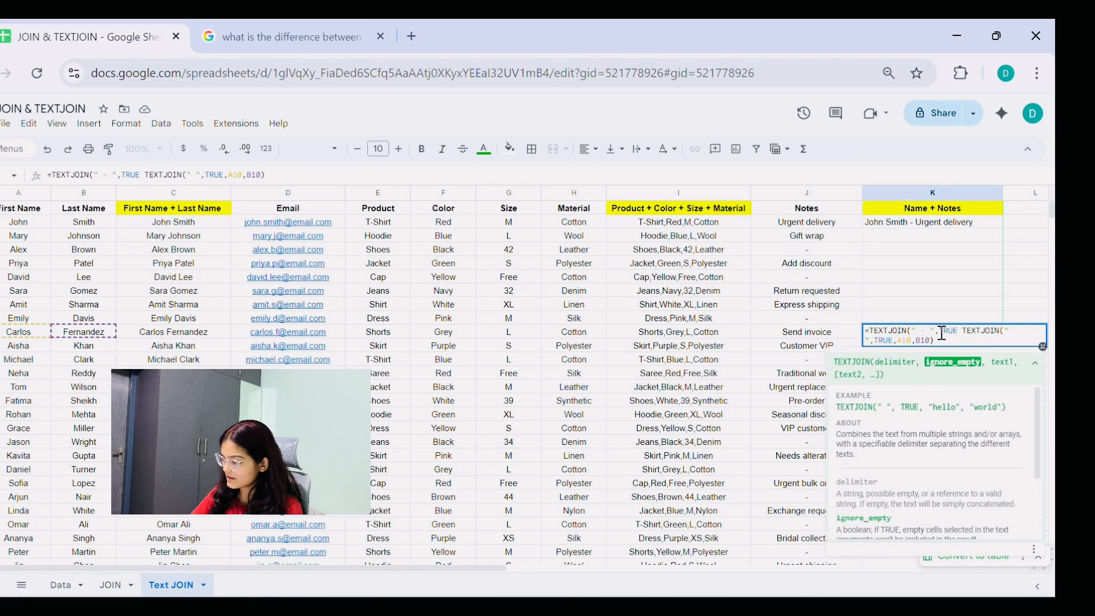
text(,)
key(BackSpace)
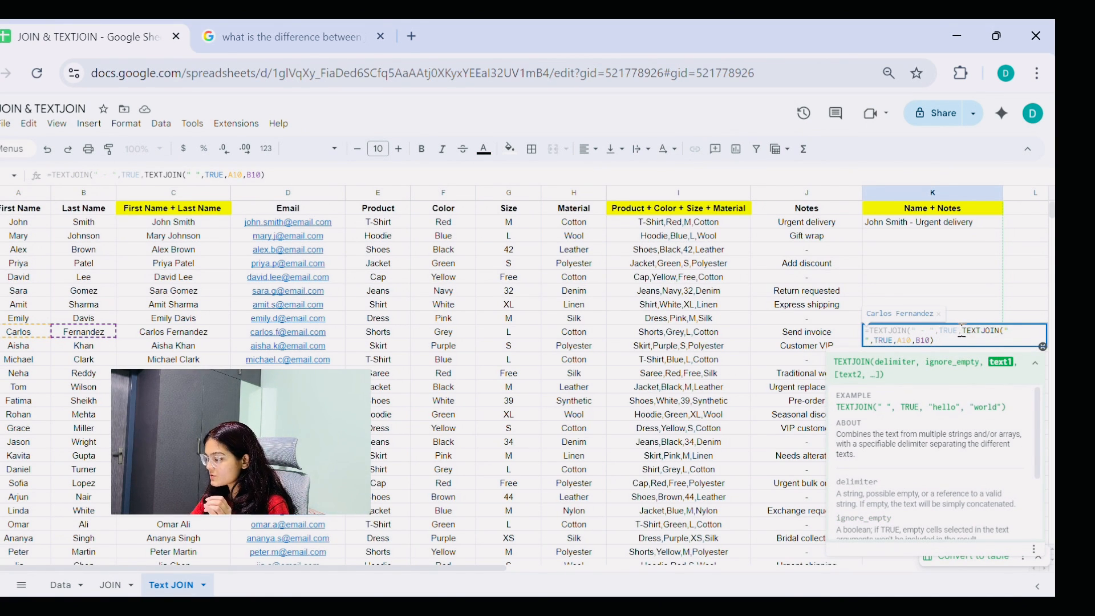
Step: Add notes cell J10 as the outer function's second text value, completing K10 as =TEXTJOIN(" - ",TRUE,TEXTJOIN(" ",TRUE,A10,B10),J10)
drag(961, 330, 959, 341)
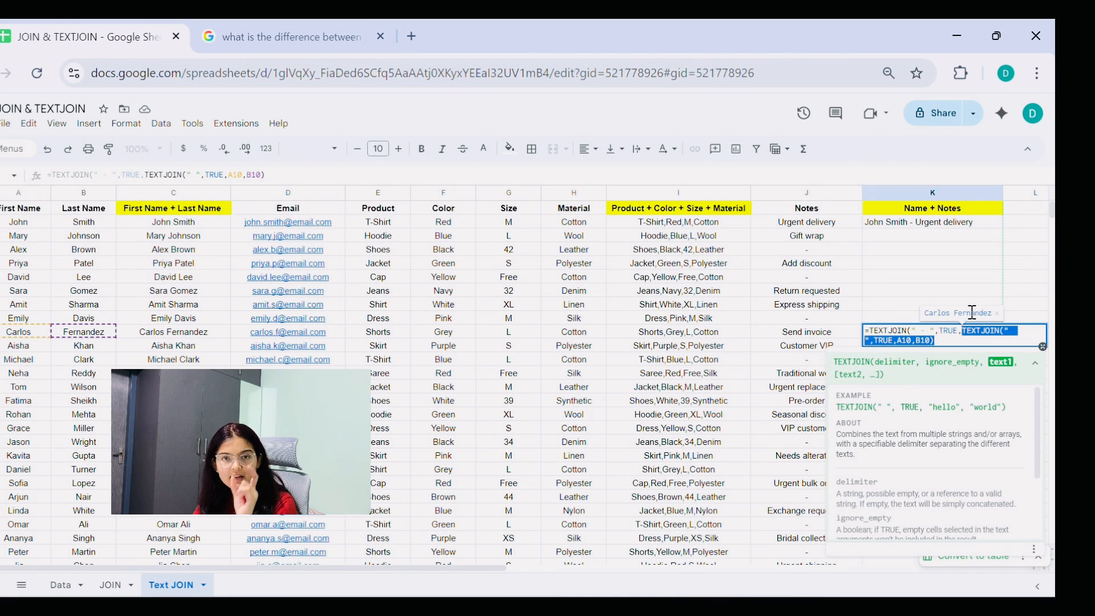
click(952, 340)
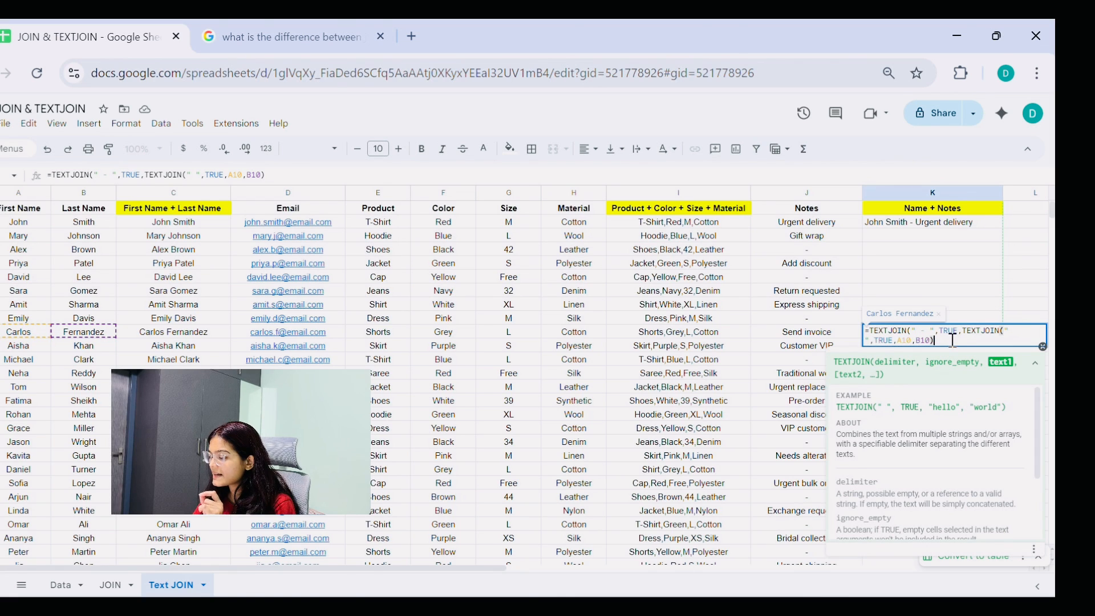
text(,)
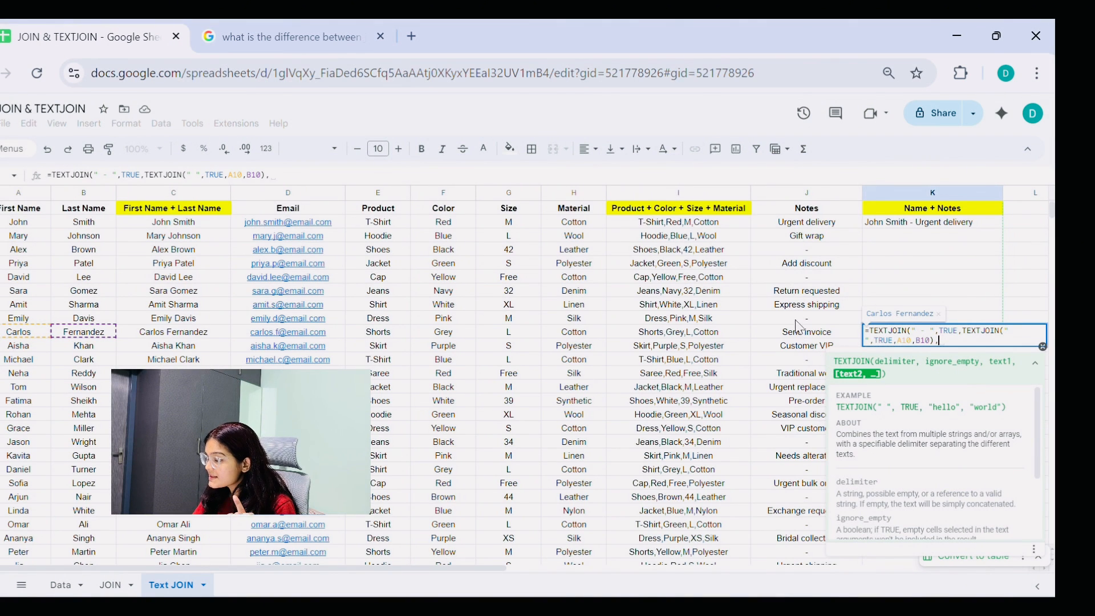
click(798, 337)
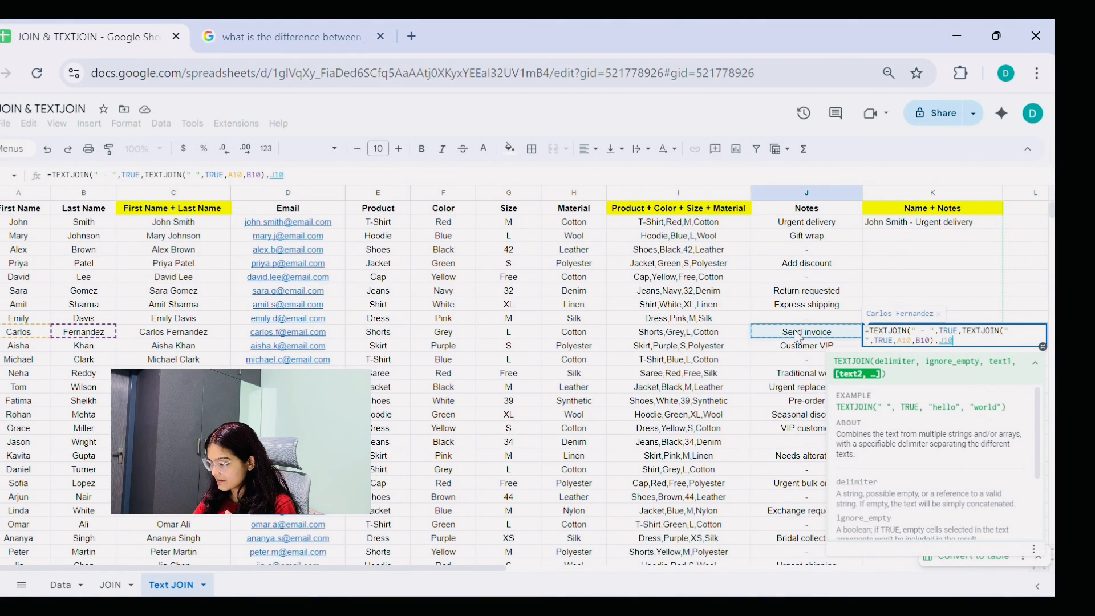
text())
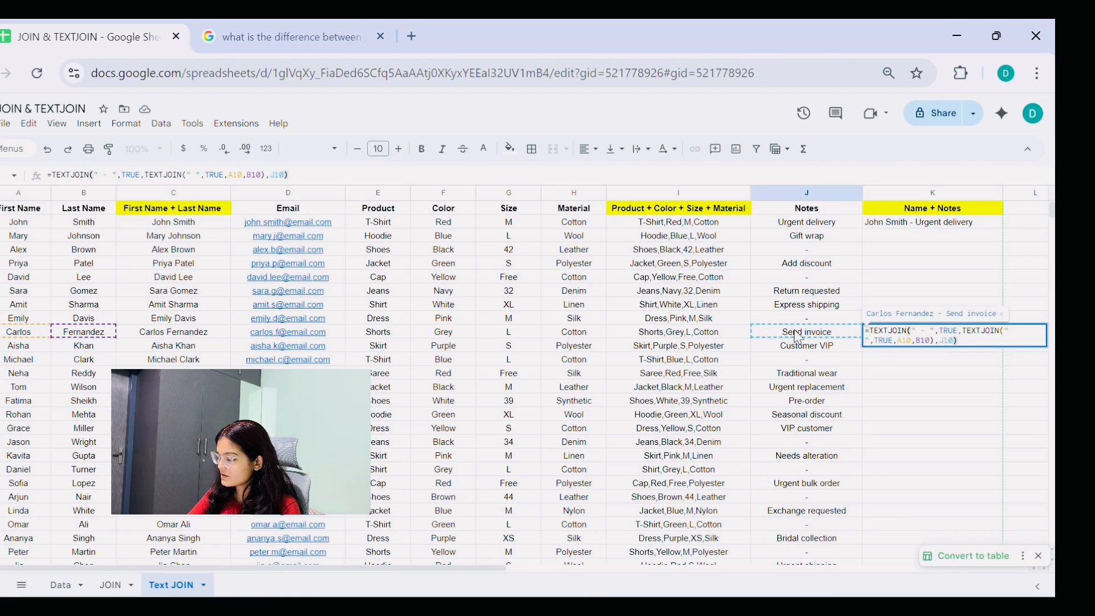
key(Return)
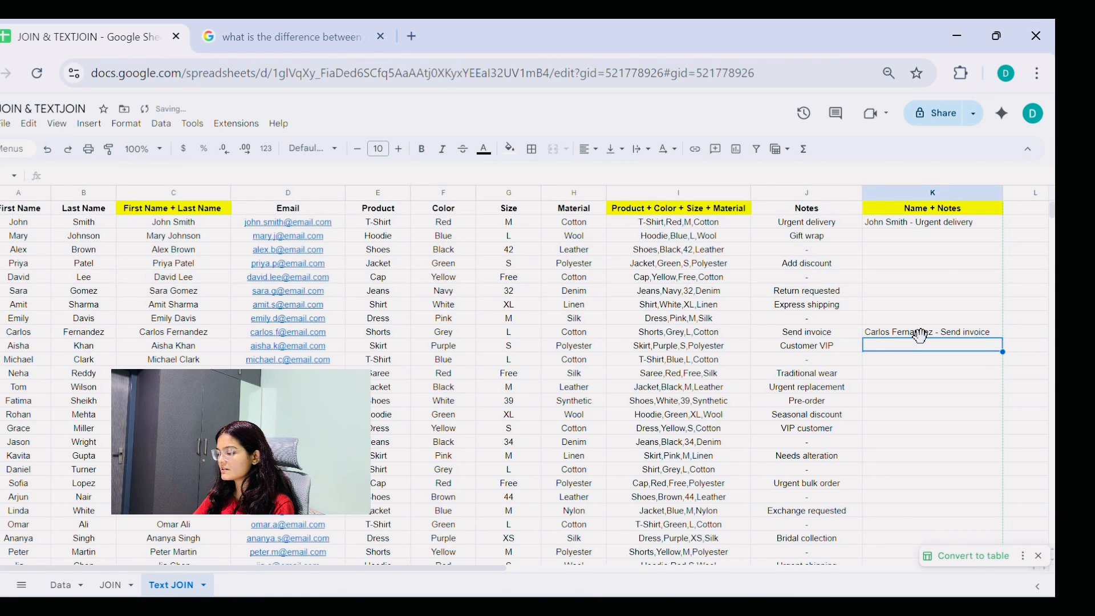
click(921, 334)
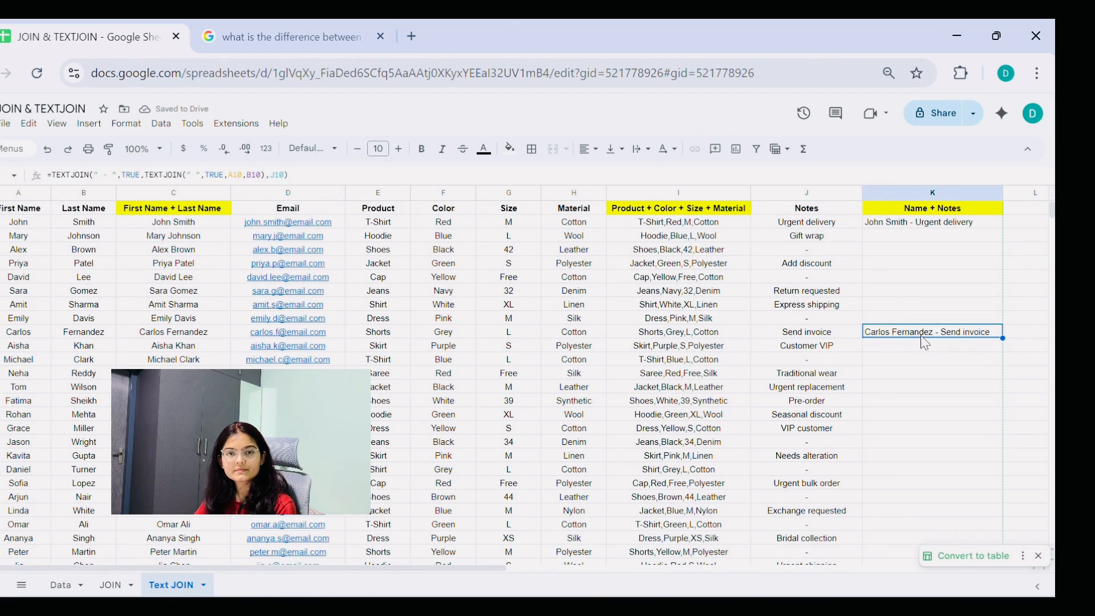
Step: Copy K2's nested TEXTJOIN formula through the whole Name + Notes column, down to the last data row
click(886, 228)
key(ctrl+c)
key(Left)
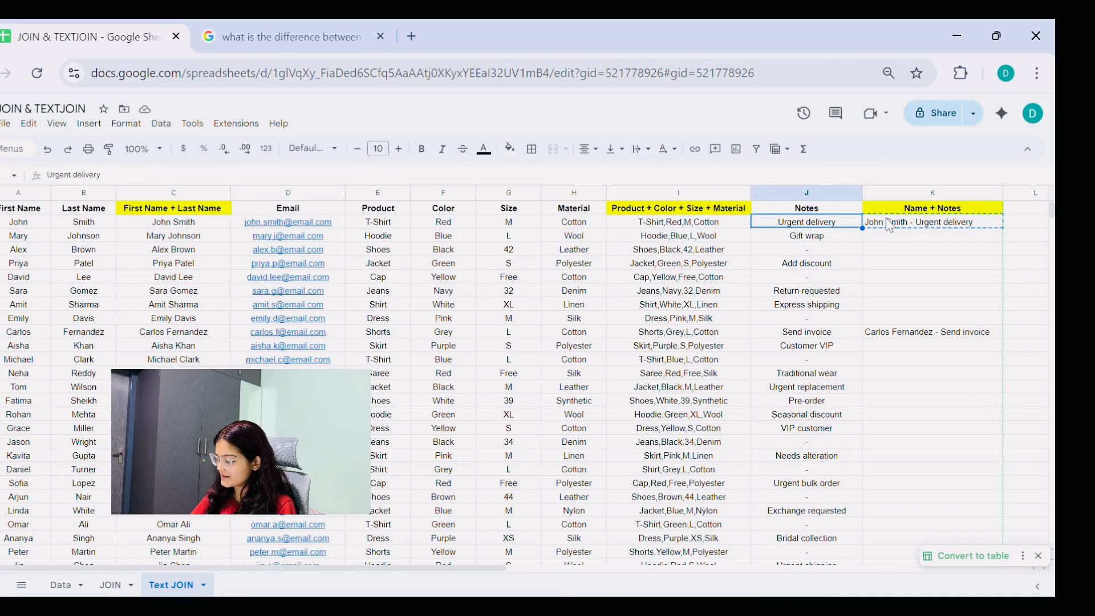
key(ctrl+Down)
key(Right)
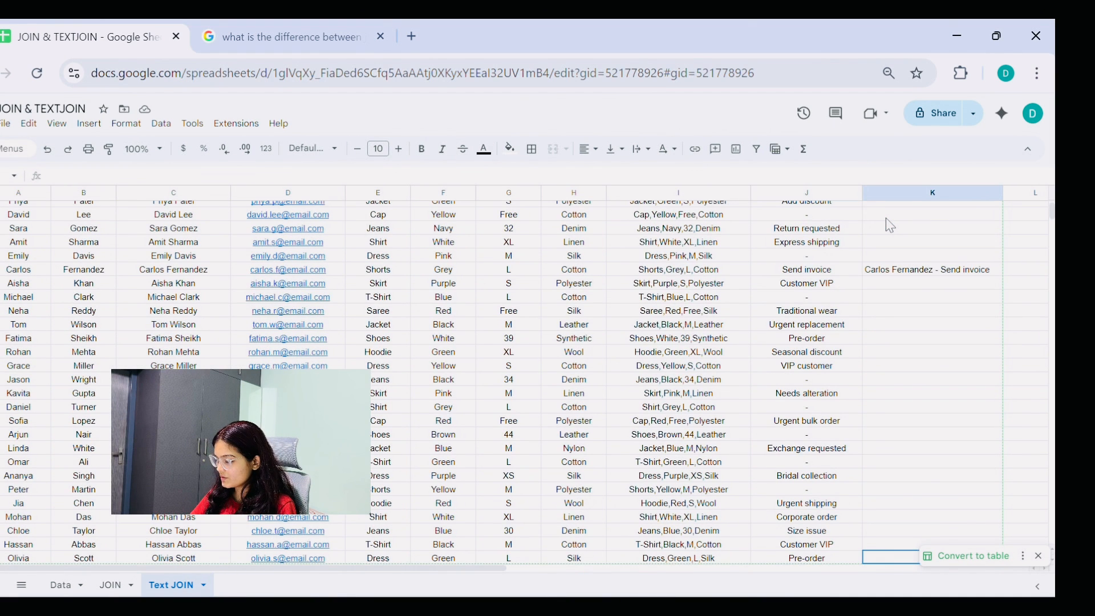
key(ctrl+shift+Up)
key(ctrl+shift+Up)
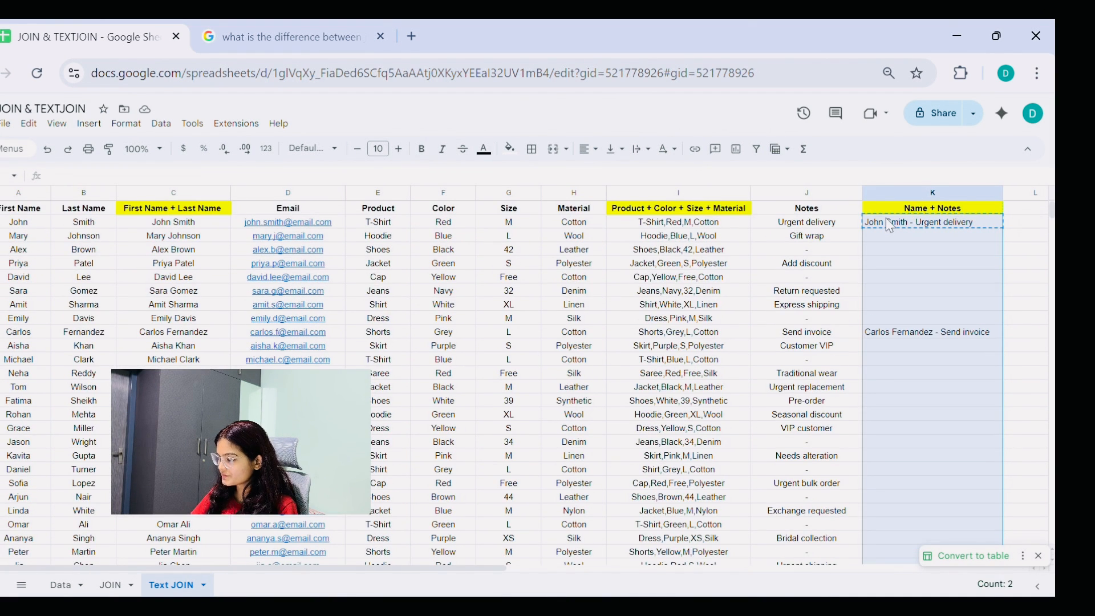
key(ctrl+v)
click(952, 352)
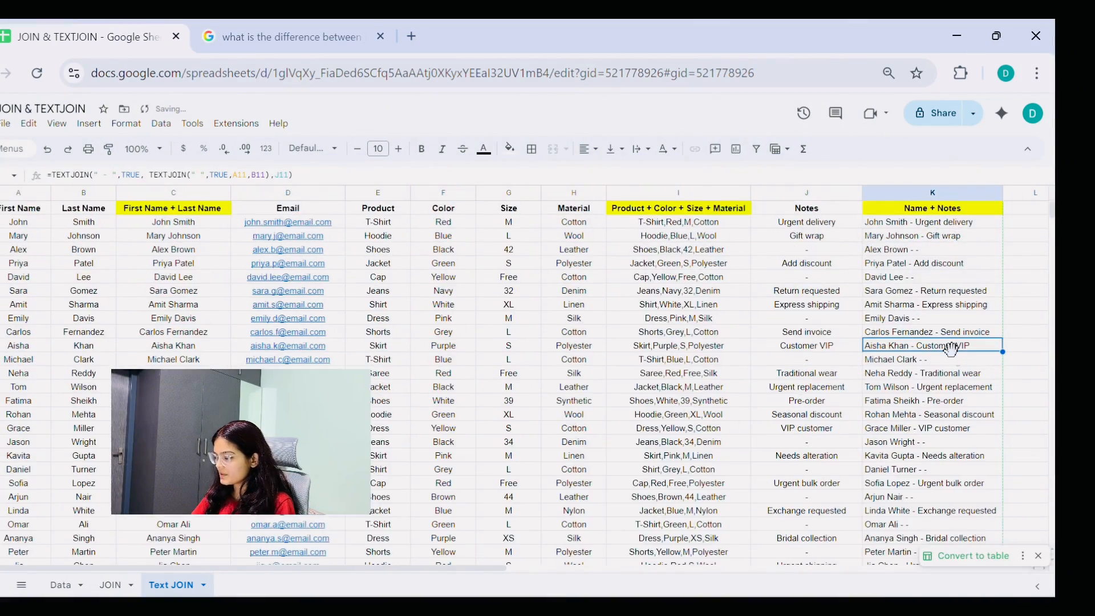